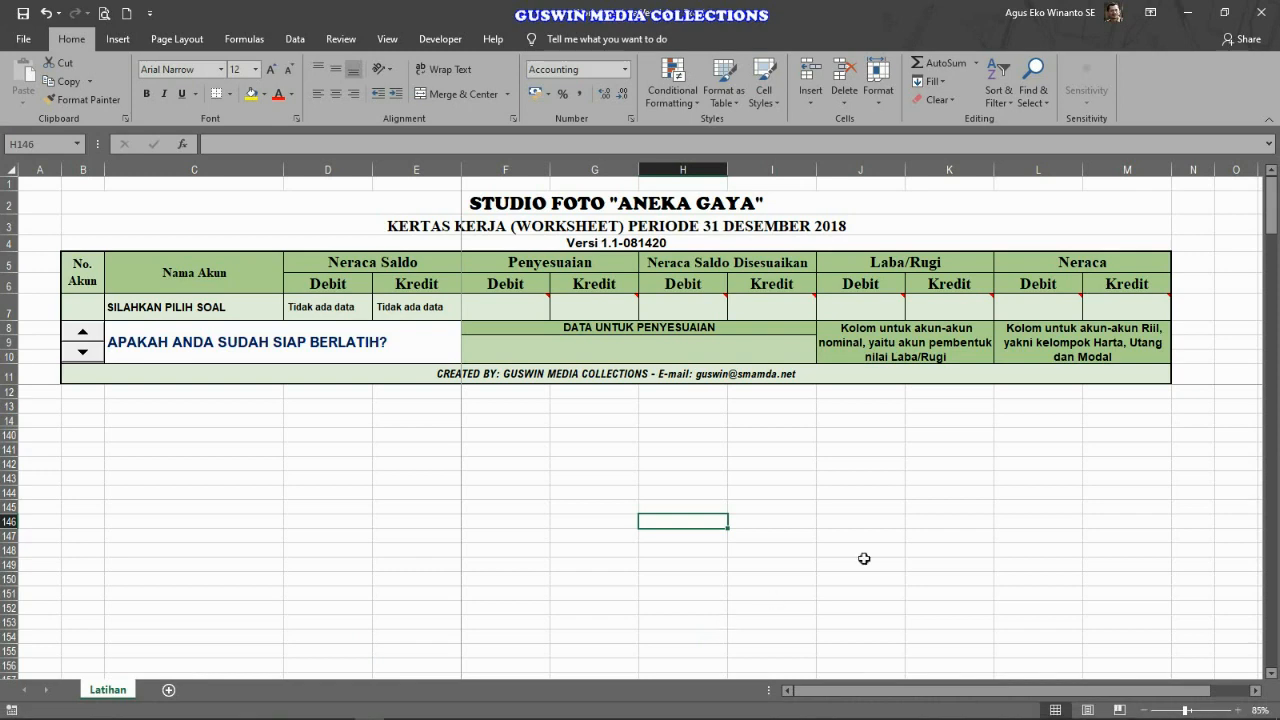
Hide the formula bar, the row and column headings, and the gridlines on the Latihan sheet
{"action": "left_click", "coordinate": [913, 511]}
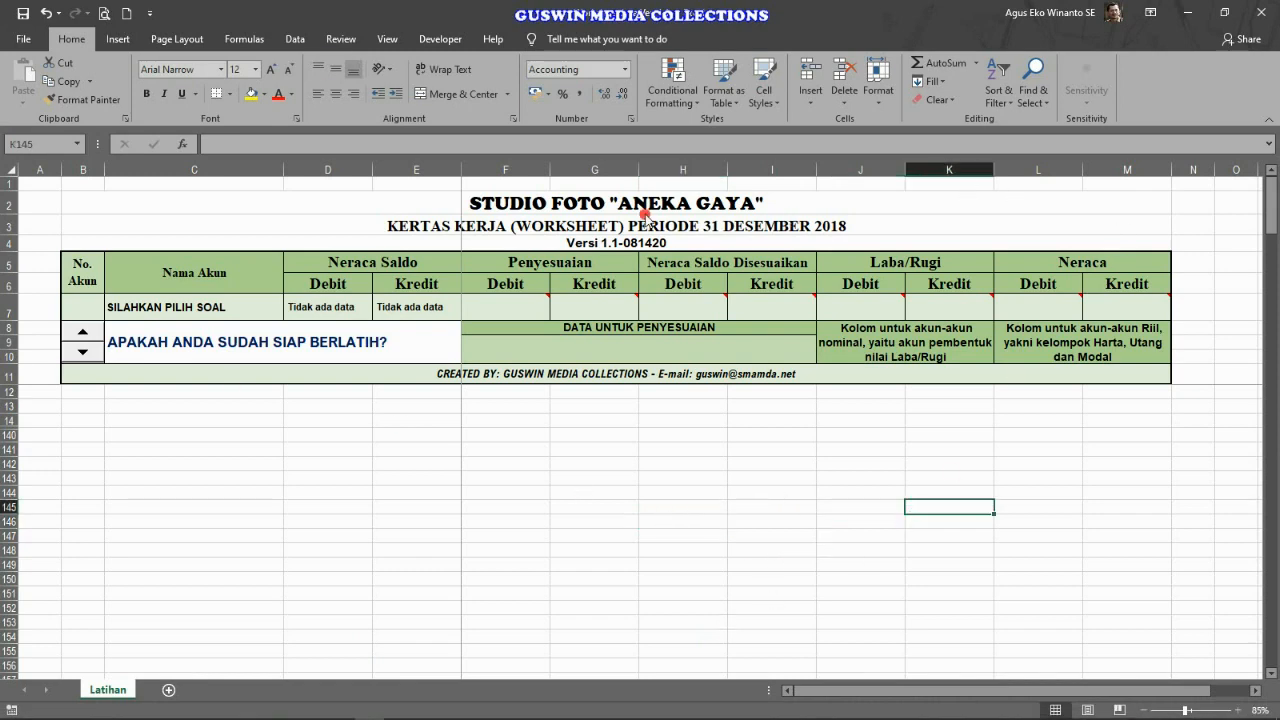
{"action": "left_click", "coordinate": [373, 42]}
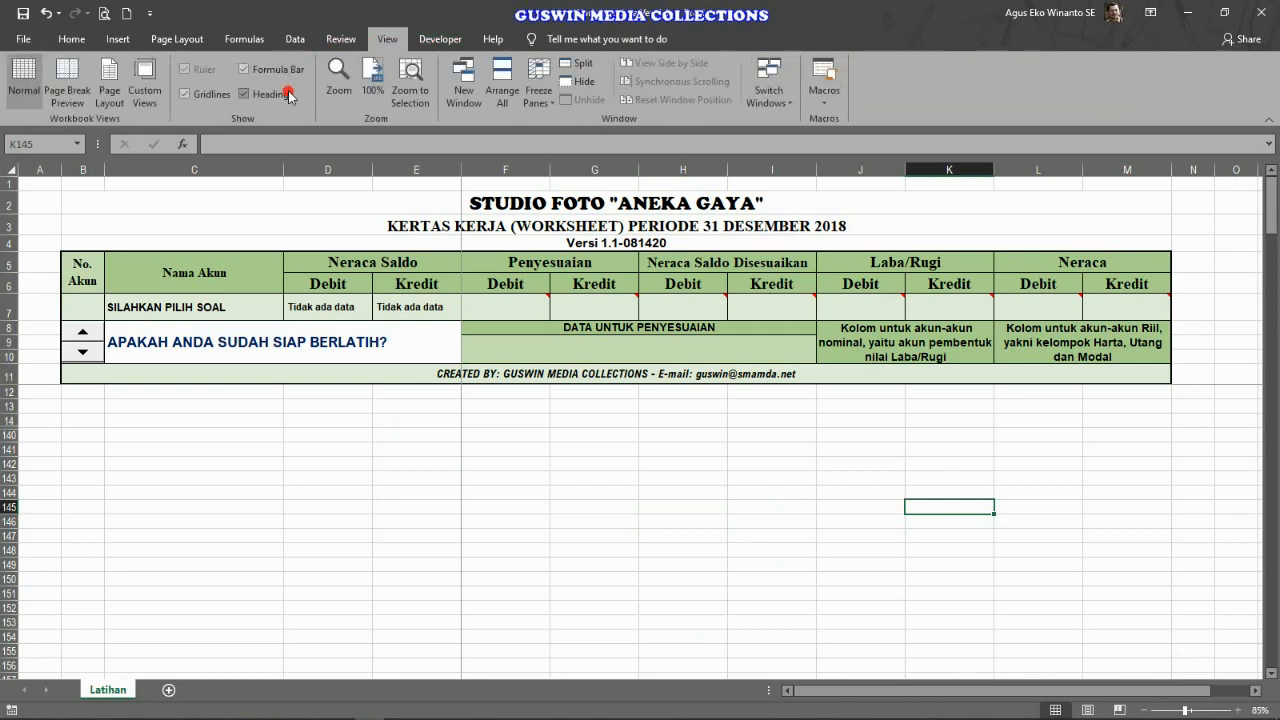
{"action": "left_click", "coordinate": [244, 69]}
{"action": "left_click", "coordinate": [244, 94]}
{"action": "left_click", "coordinate": [196, 93]}
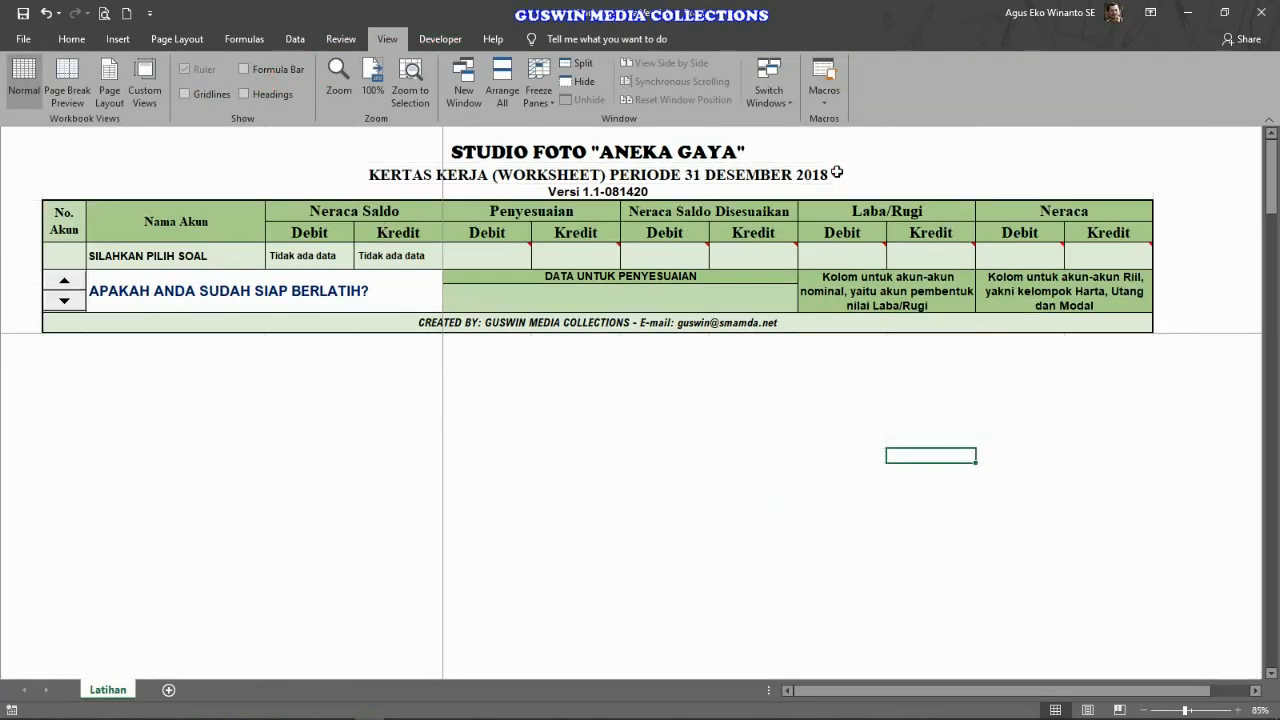
Auto-hide the ribbon for a full-screen view of the worksheet and restore its tabs and commands
{"action": "left_click", "coordinate": [1151, 13]}
{"action": "left_click", "coordinate": [1156, 38]}
{"action": "scroll", "coordinate": [870, 277], "scroll_direction": "up", "scroll_amount": 1, "text": "ctrl"}
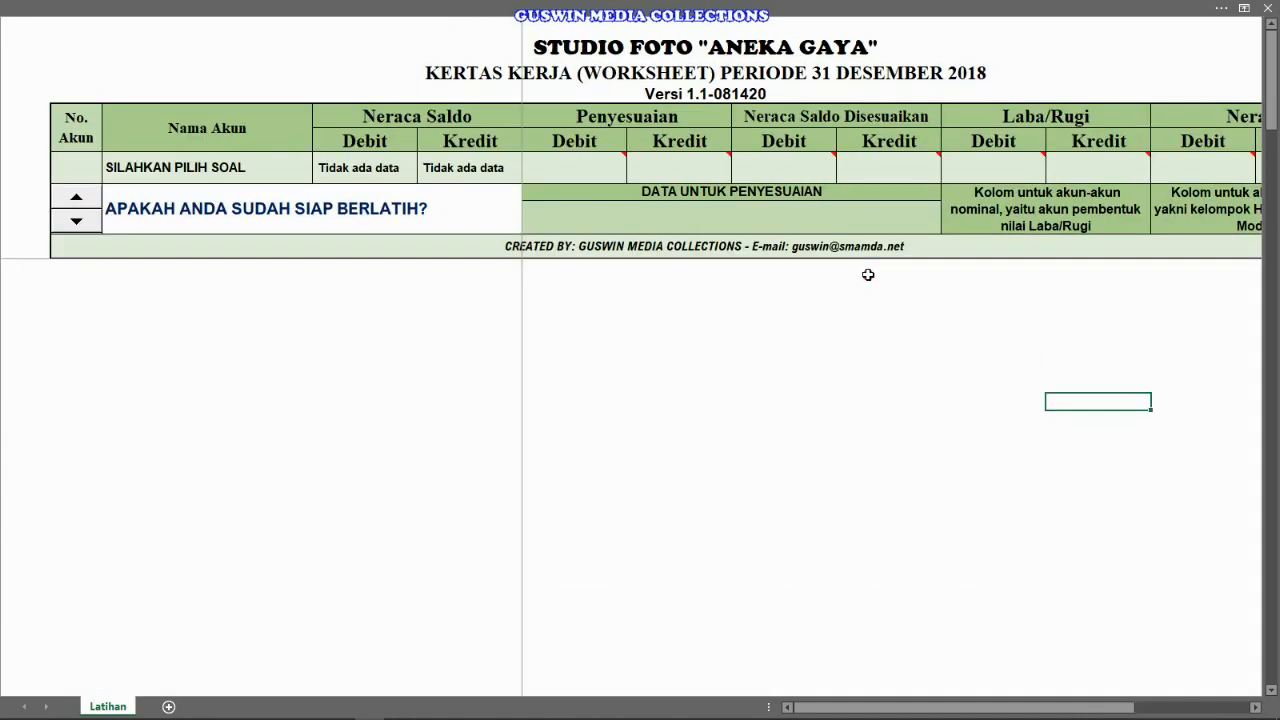
{"action": "scroll", "coordinate": [861, 277], "scroll_direction": "down", "scroll_amount": 1, "text": "ctrl"}
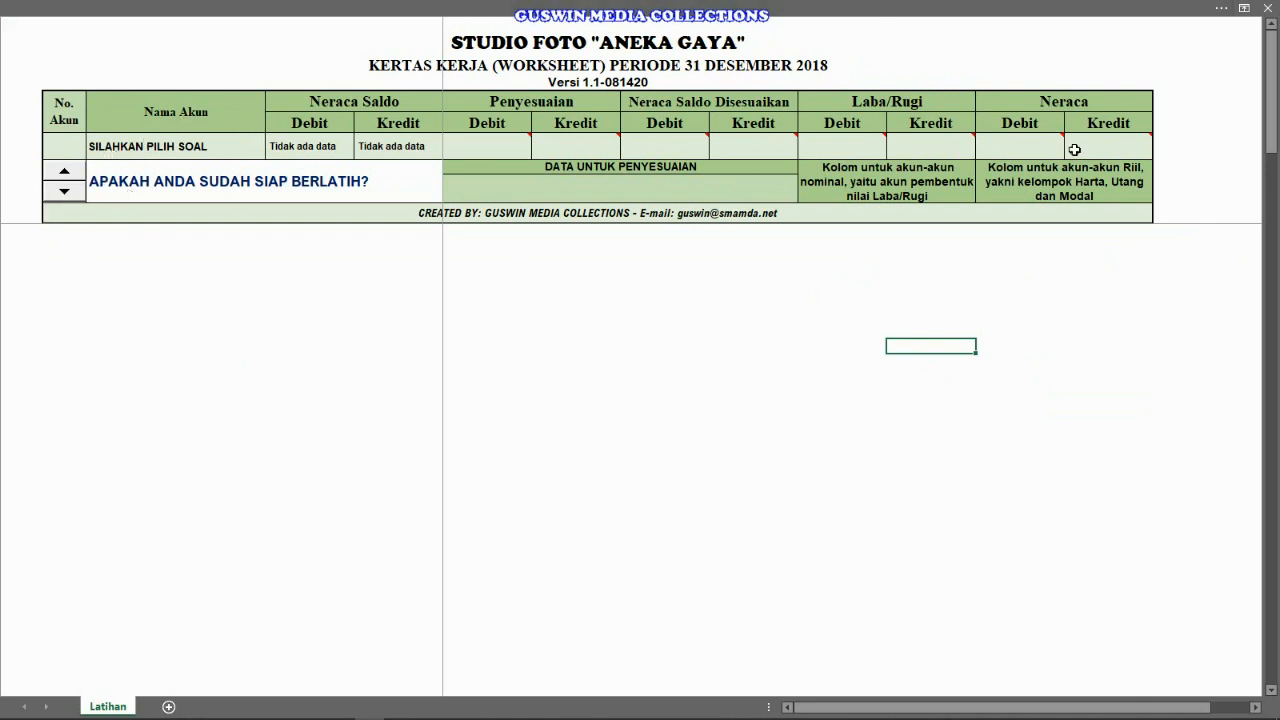
{"action": "left_click", "coordinate": [1244, 8]}
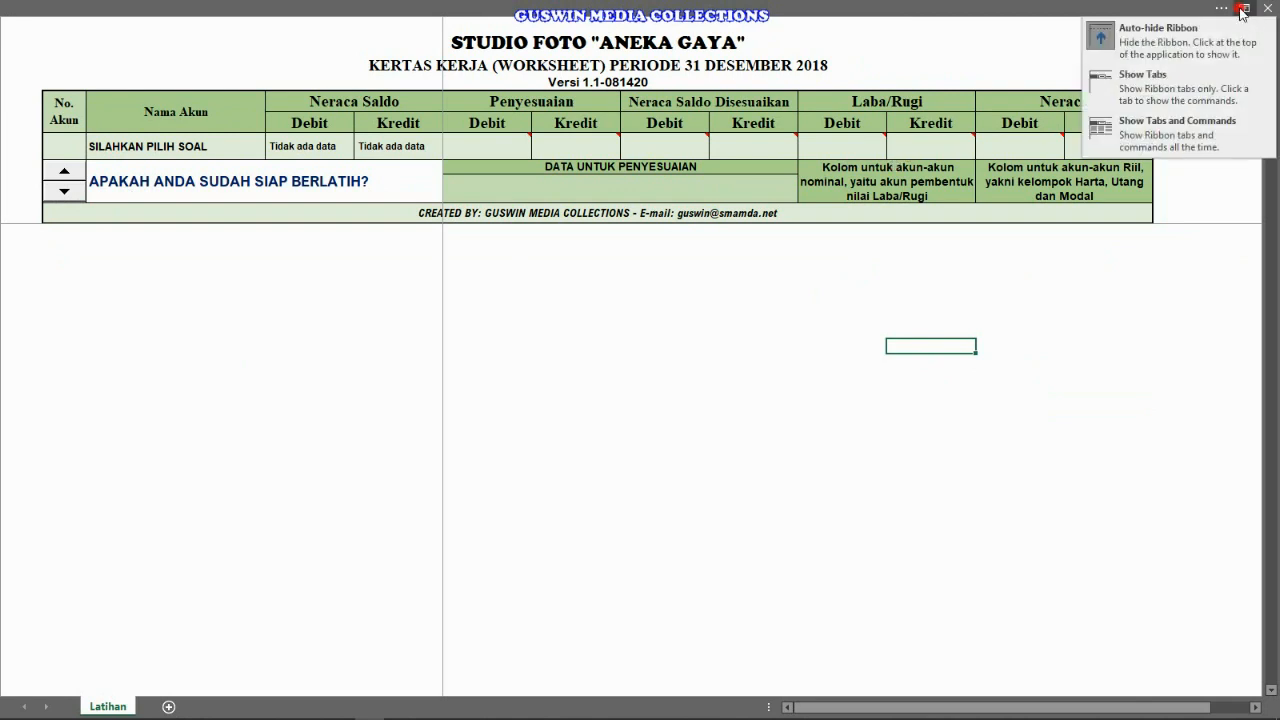
{"action": "left_click", "coordinate": [1140, 125]}
{"action": "left_click", "coordinate": [704, 417]}
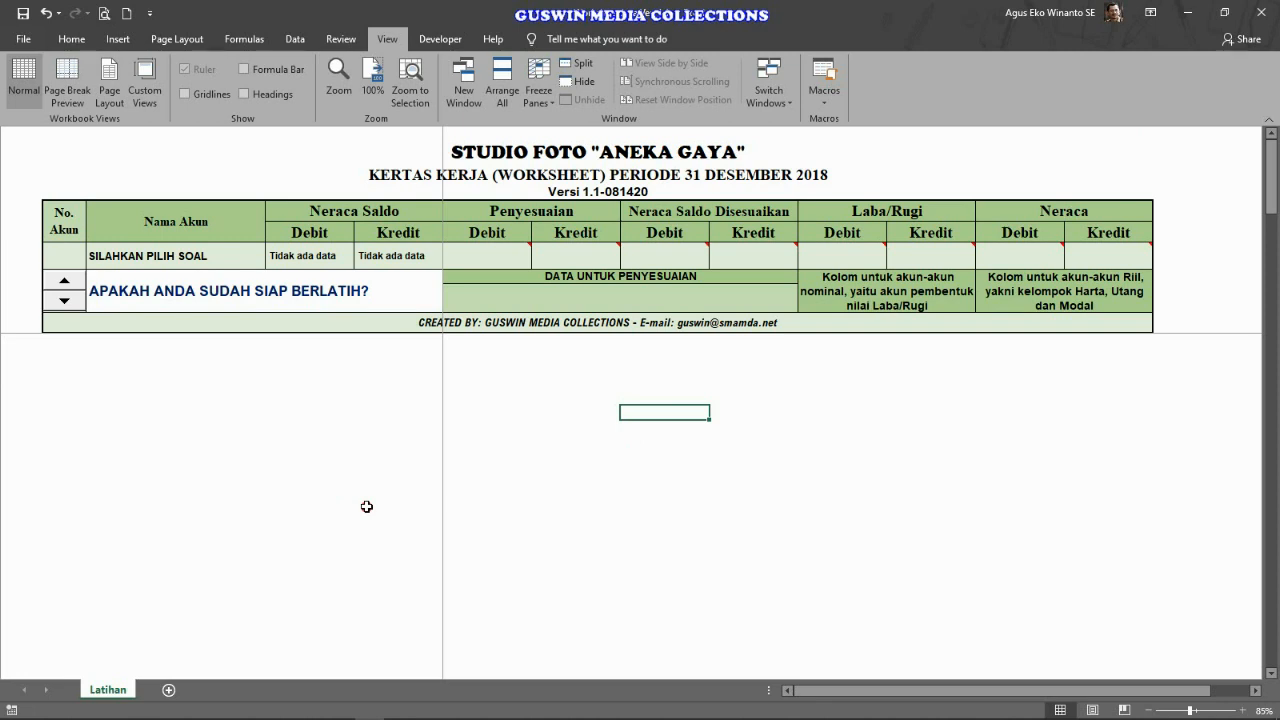
Browse the practice accounts and their adjustment data, and return to the SILAHKAN PILIH SOAL prompt
{"action": "left_click", "coordinate": [65, 287]}
{"action": "left_click", "coordinate": [70, 282]}
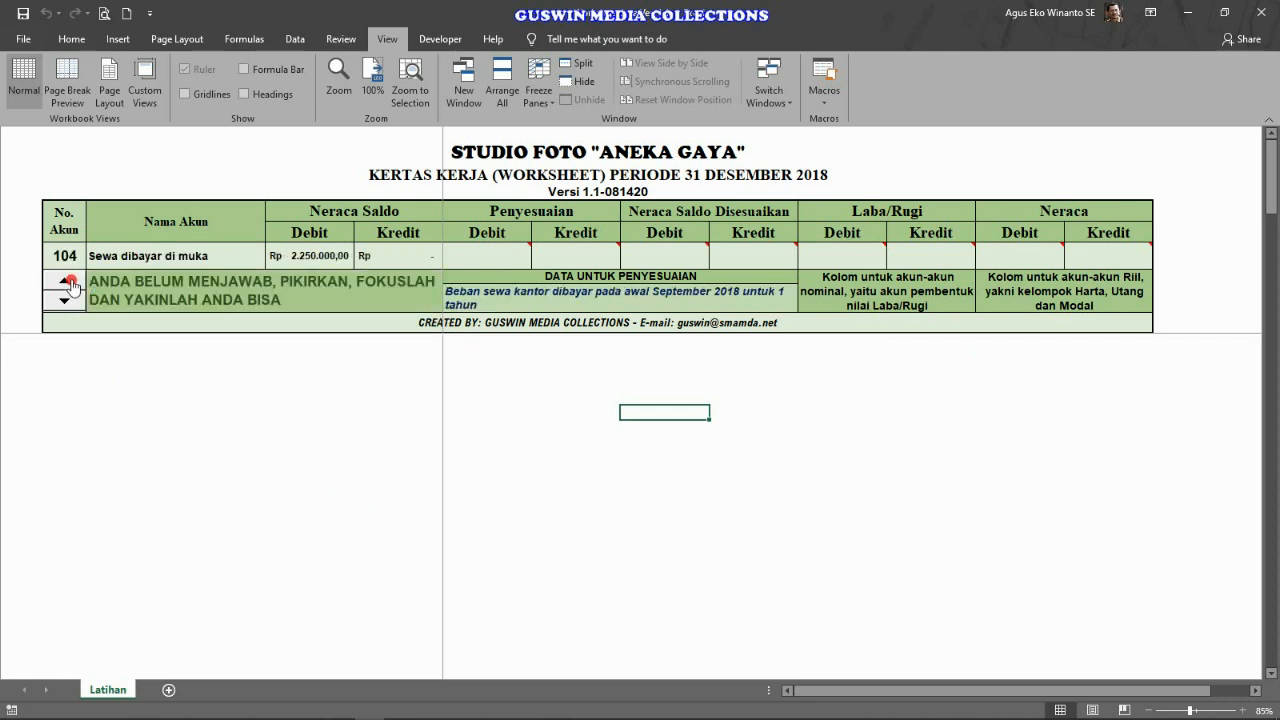
{"action": "left_click", "coordinate": [70, 282]}
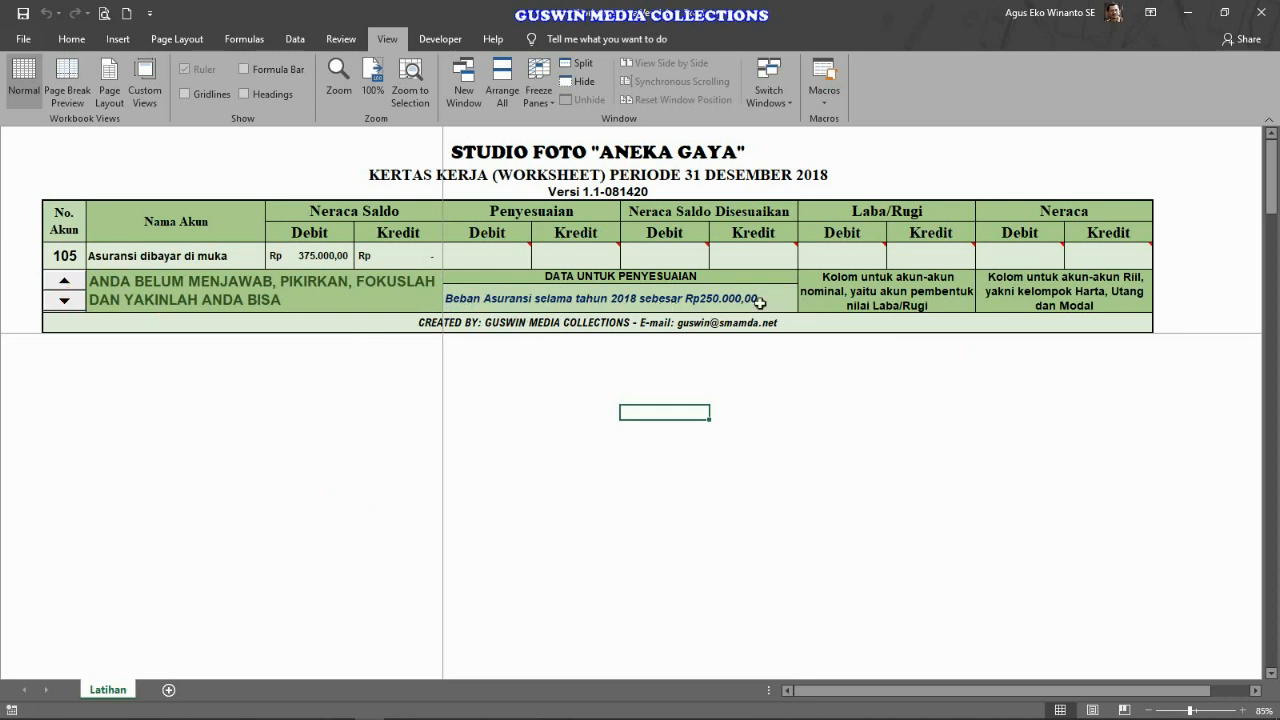
{"action": "left_click", "coordinate": [66, 285]}
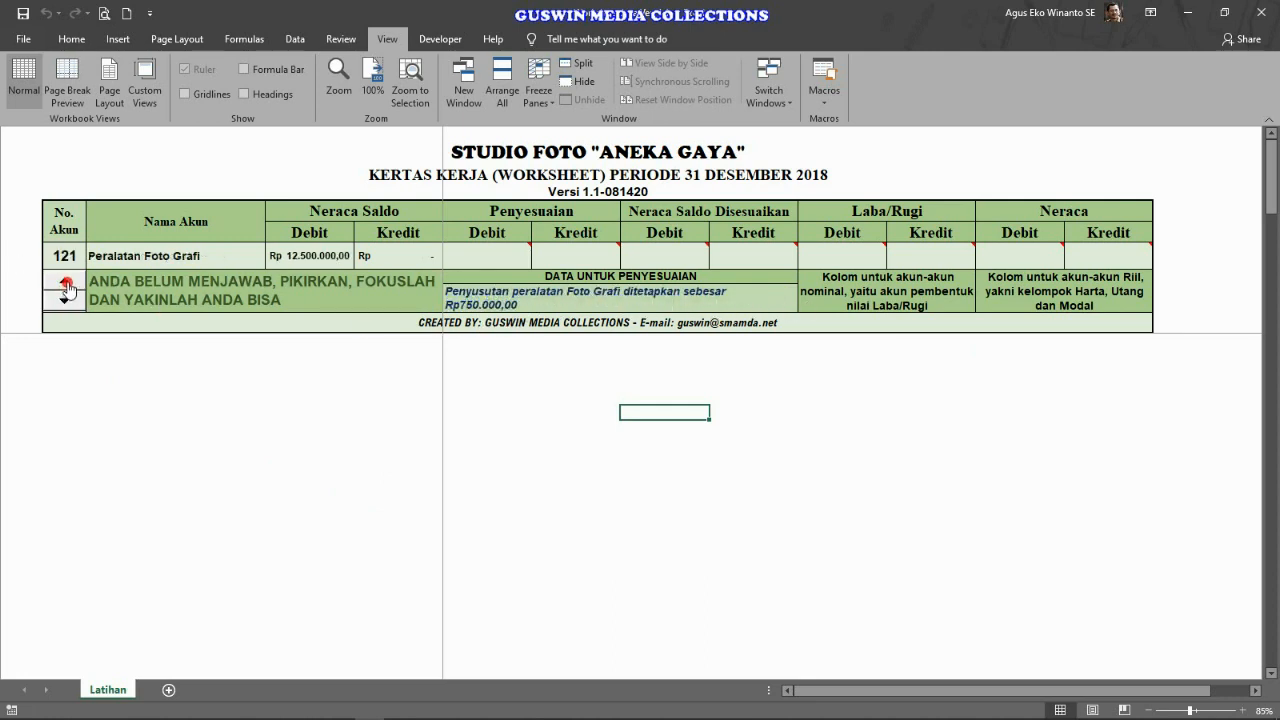
{"action": "left_click", "coordinate": [66, 285]}
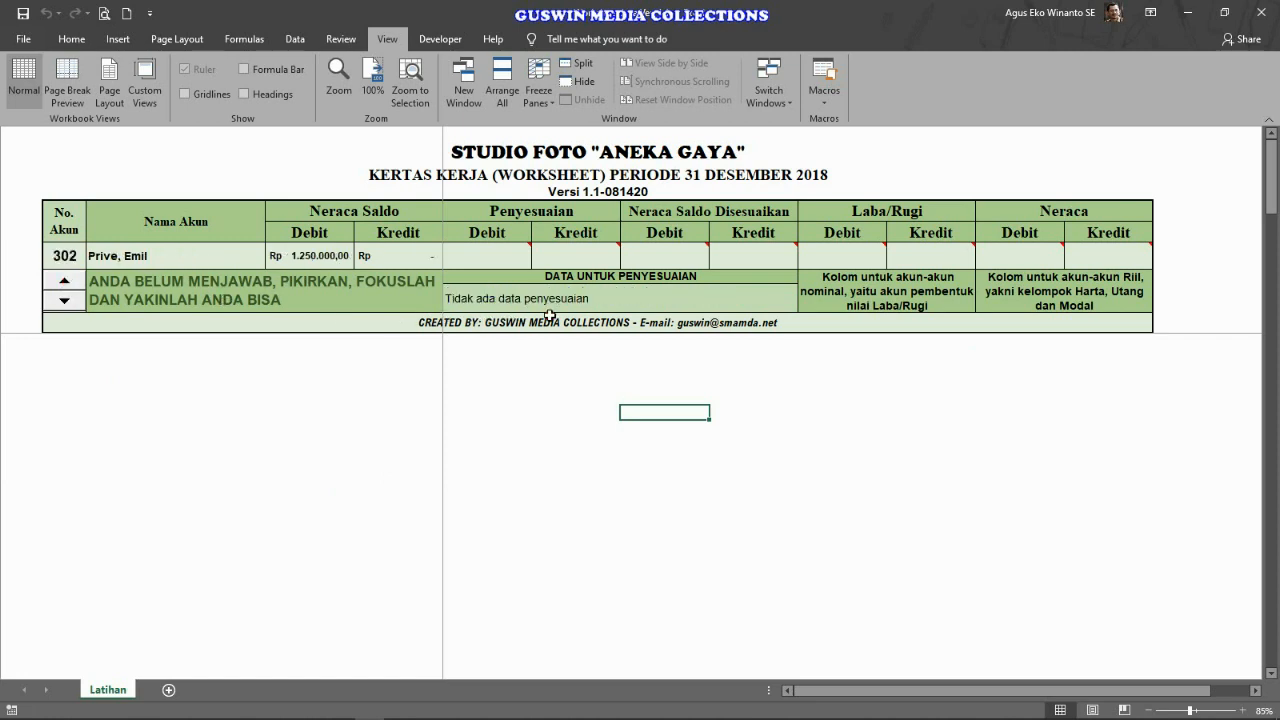
{"action": "left_click", "coordinate": [64, 300]}
{"action": "left_click", "coordinate": [64, 300]}
{"action": "left_click", "coordinate": [64, 300]}
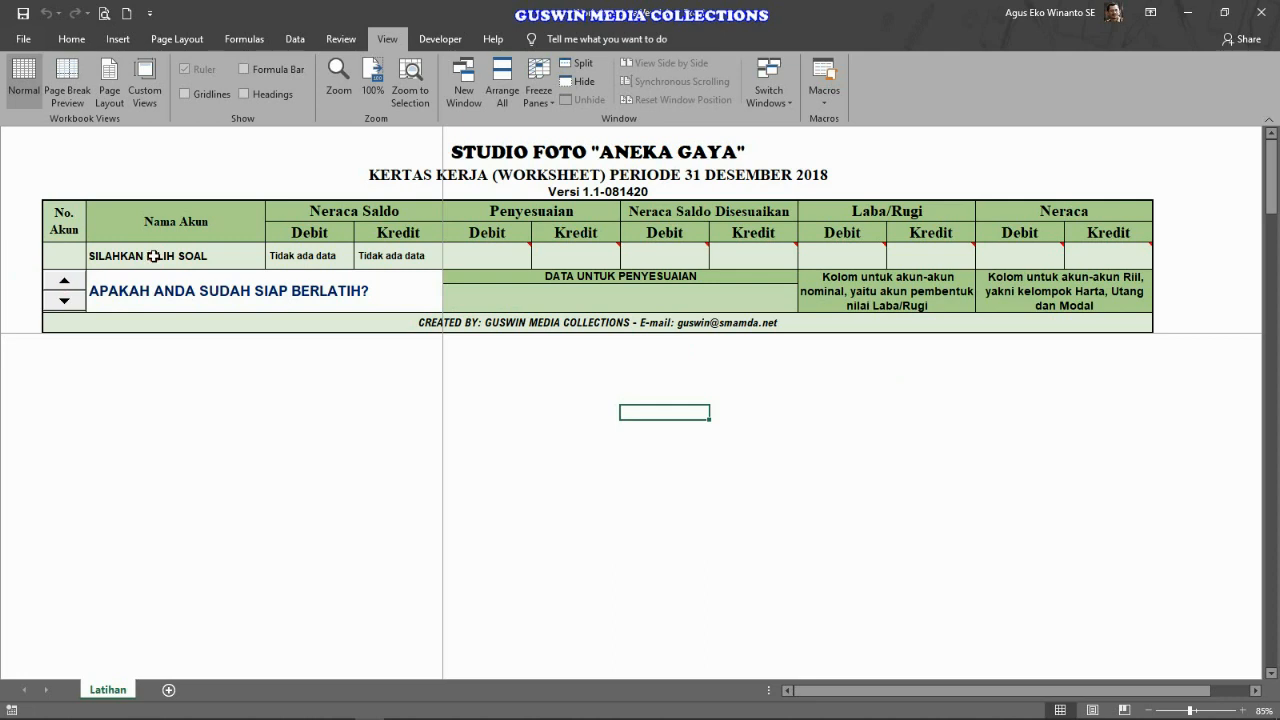
Choose account 101 Kas as the exercise and check its trial balance, adjustment data and the entry note on the Penyesuaian cells
{"action": "left_click", "coordinate": [65, 281]}
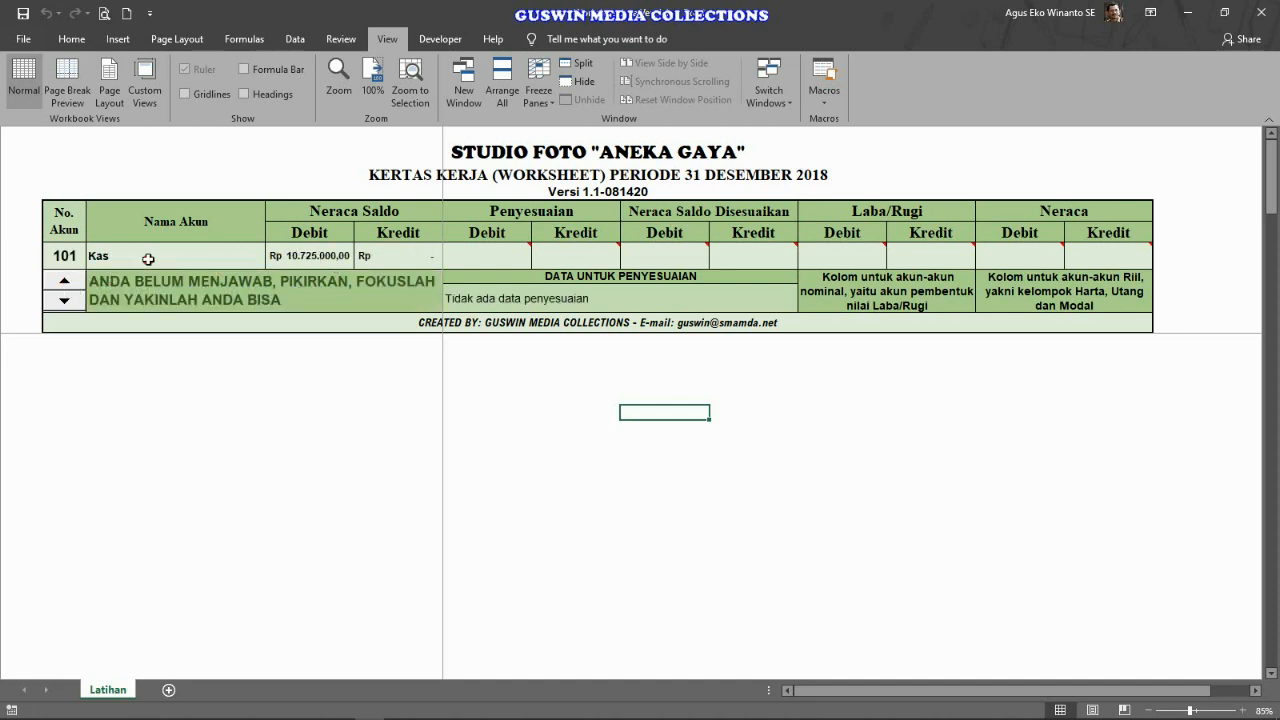
{"action": "scroll", "coordinate": [162, 285], "scroll_direction": "up", "scroll_amount": 1}
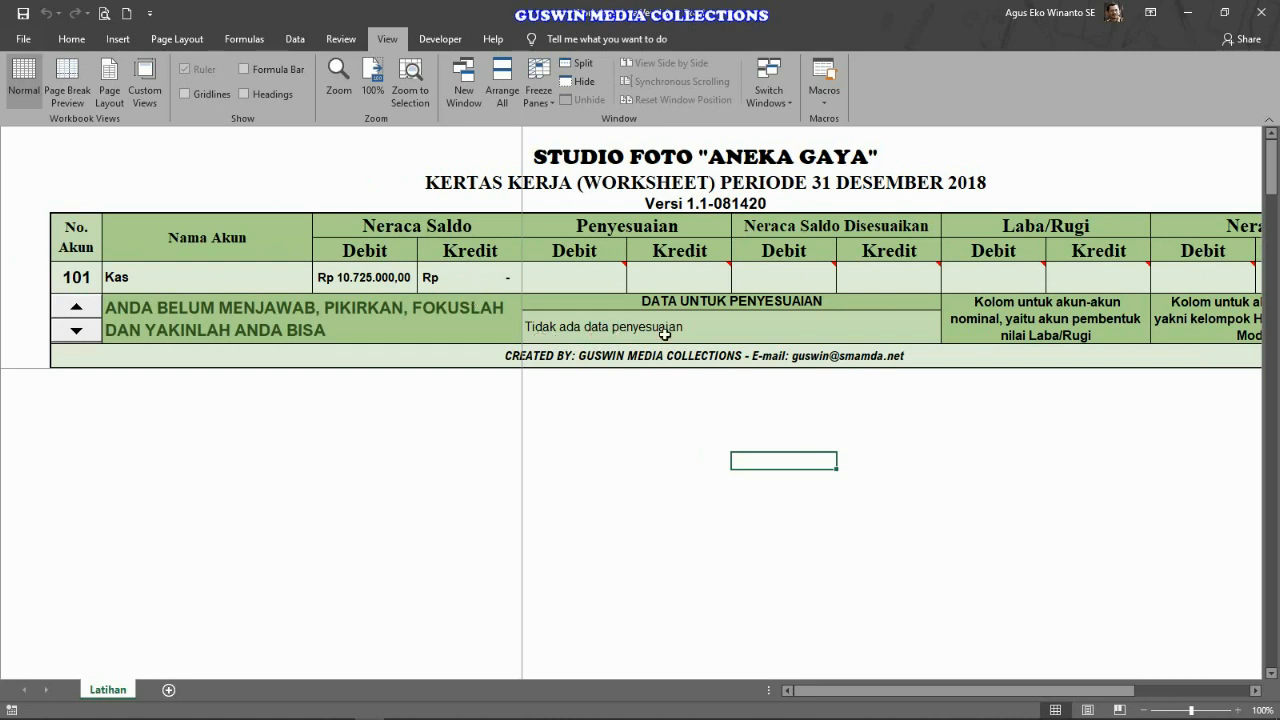
{"action": "scroll", "coordinate": [664, 336], "scroll_direction": "down", "scroll_amount": 1}
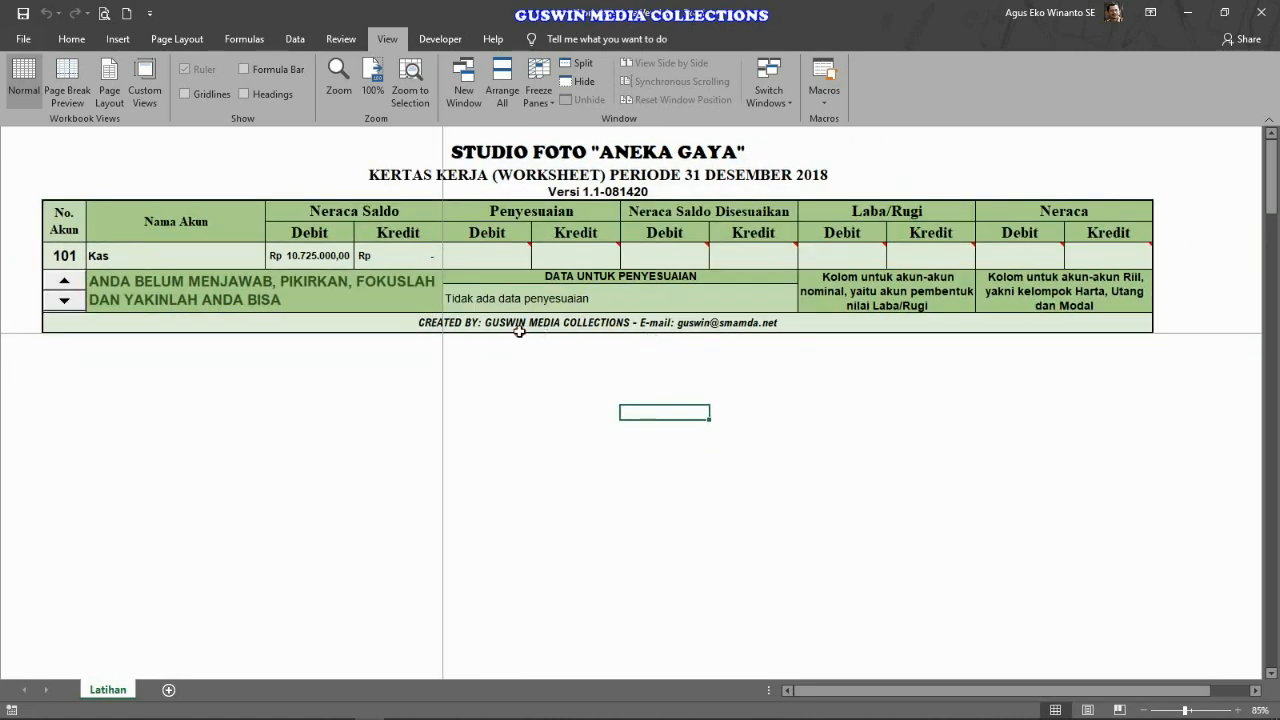
{"action": "left_click", "coordinate": [326, 258]}
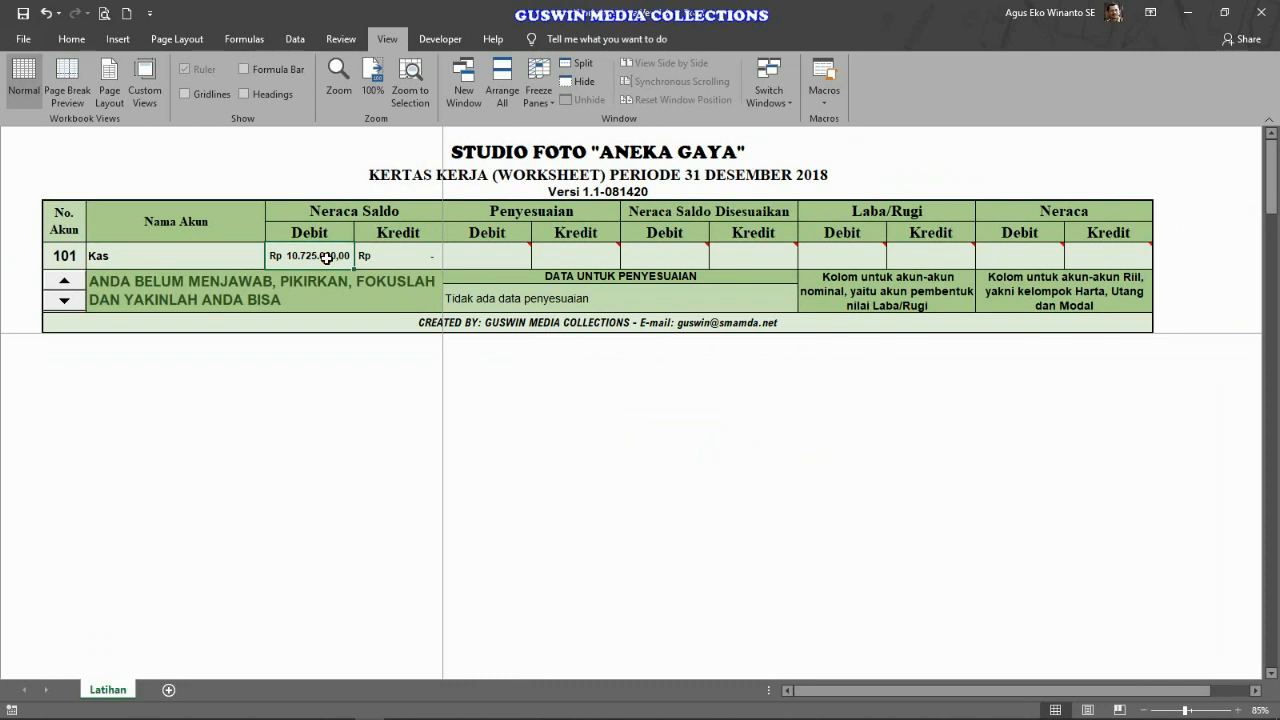
{"action": "left_click", "coordinate": [494, 262]}
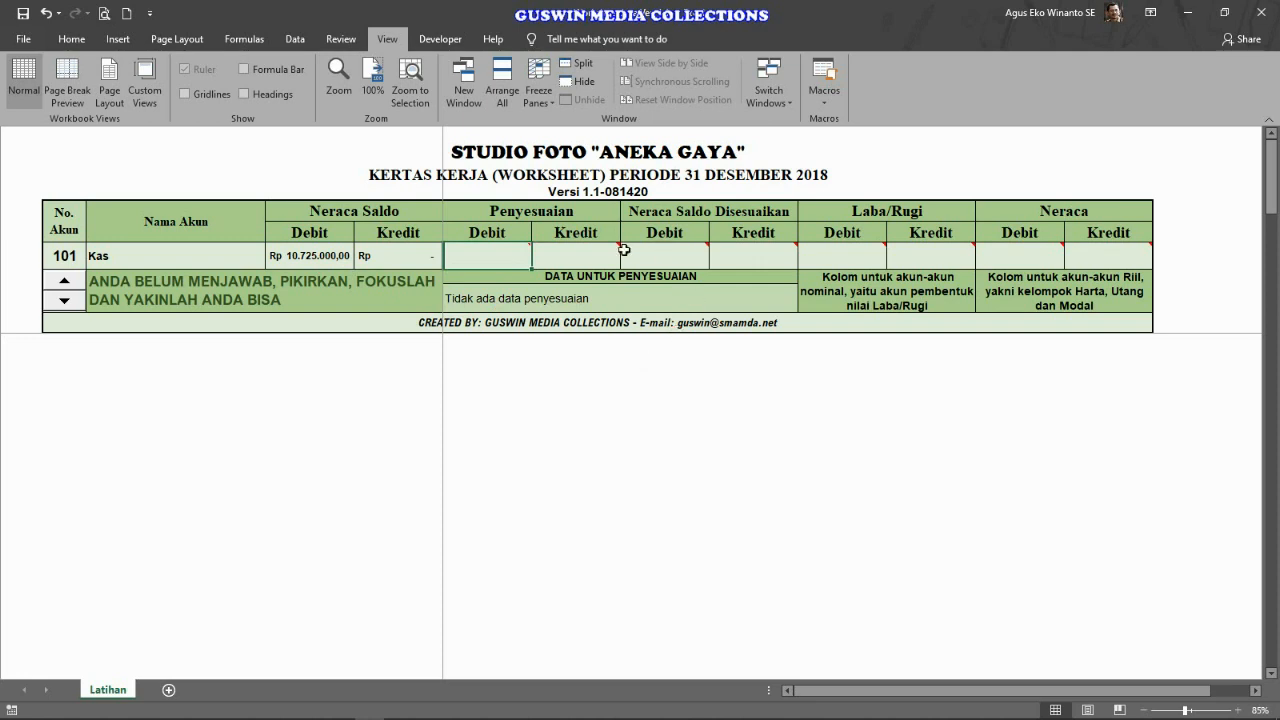
{"action": "mouse_move", "coordinate": [588, 247]}
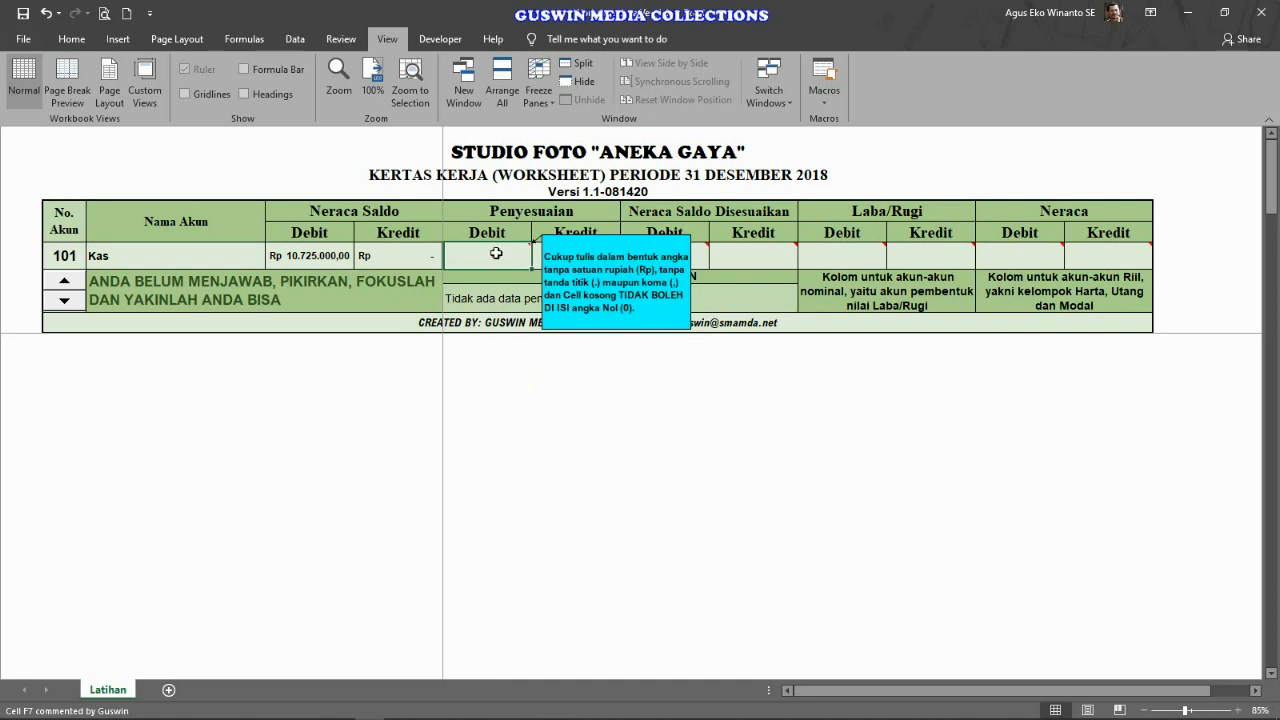
{"action": "mouse_move", "coordinate": [552, 258]}
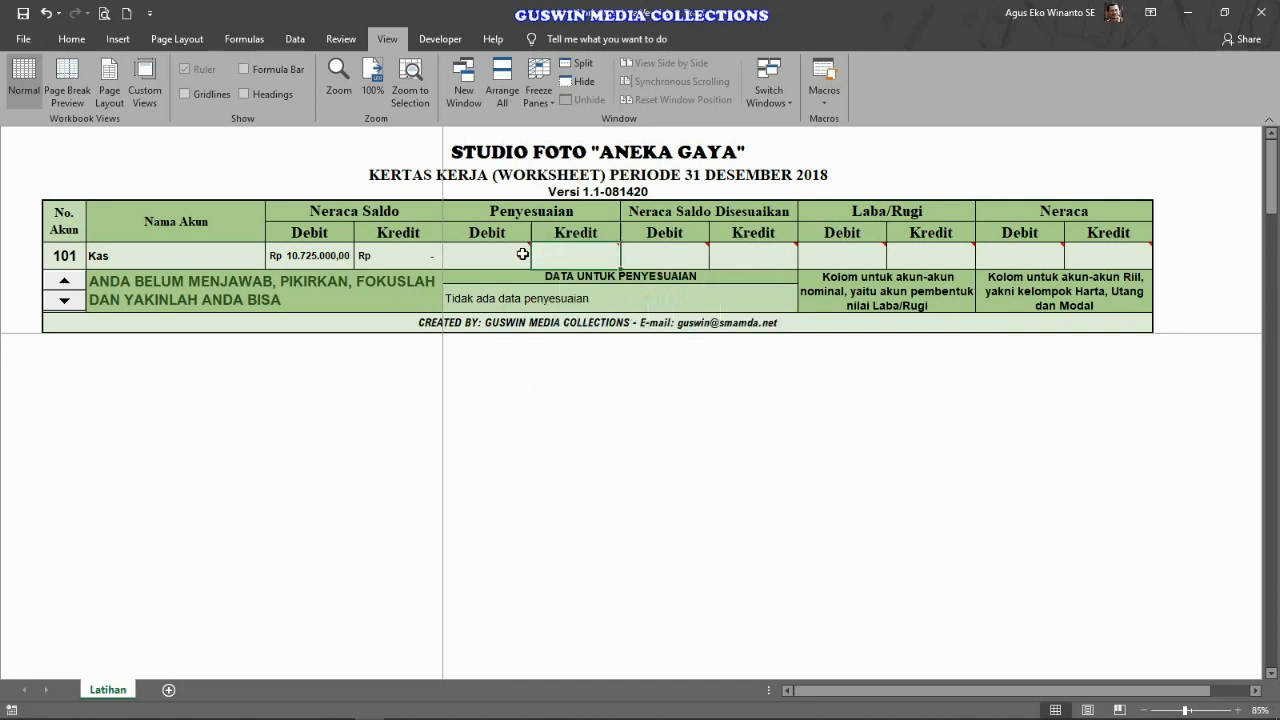
Enter 10725000 as the Neraca Saldo Disesuaikan debit for Kas and check the answer feedback
{"action": "left_click", "coordinate": [742, 258]}
{"action": "left_click", "coordinate": [647, 254]}
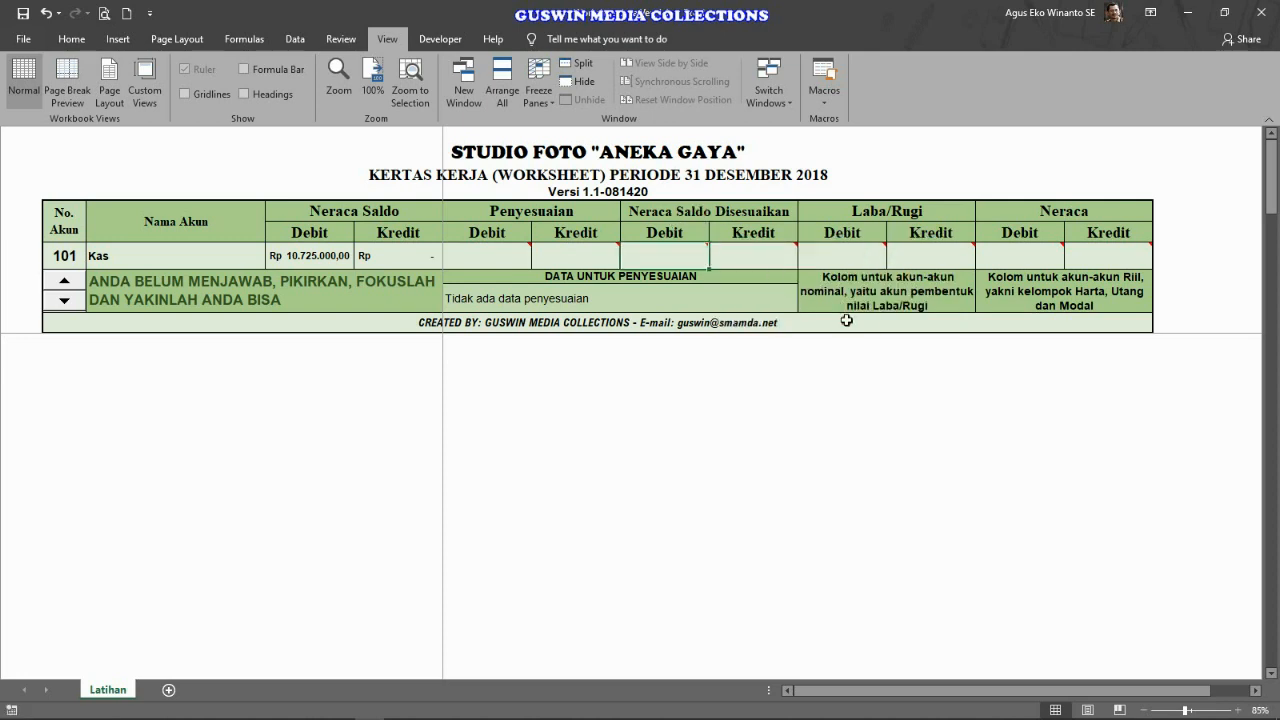
{"action": "type", "text": "10725000"}
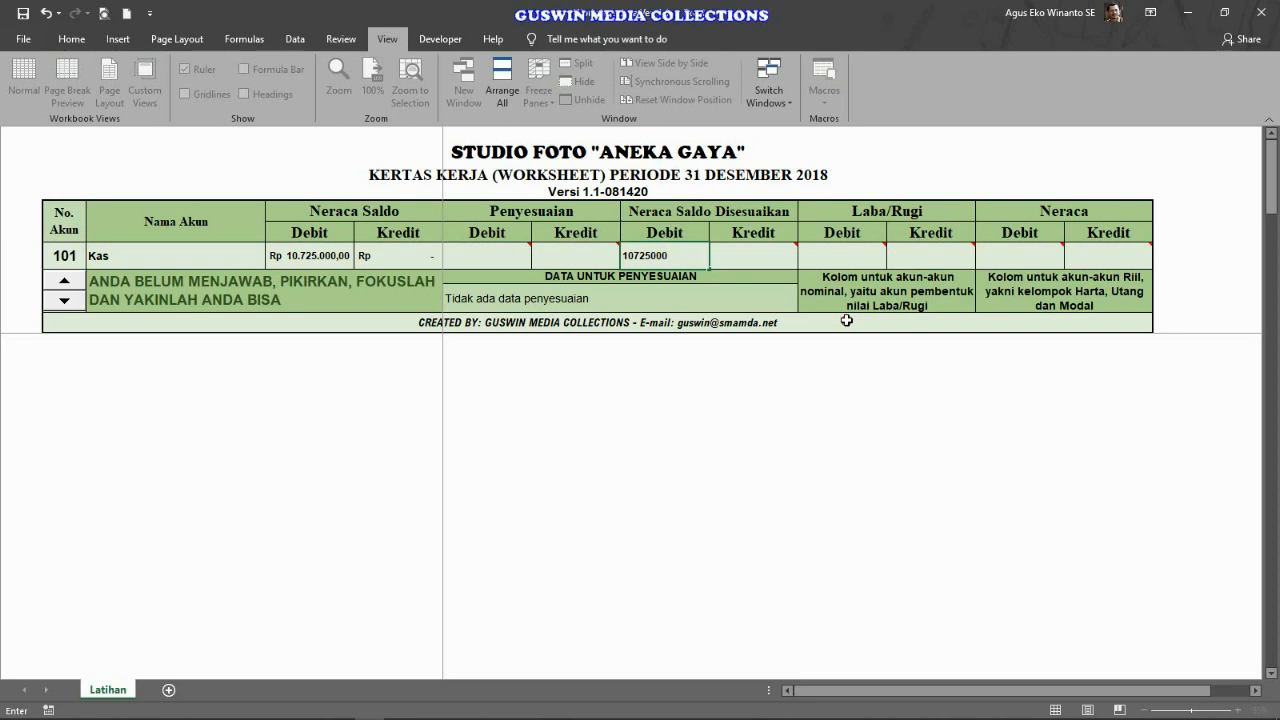
{"action": "key", "text": "Return"}
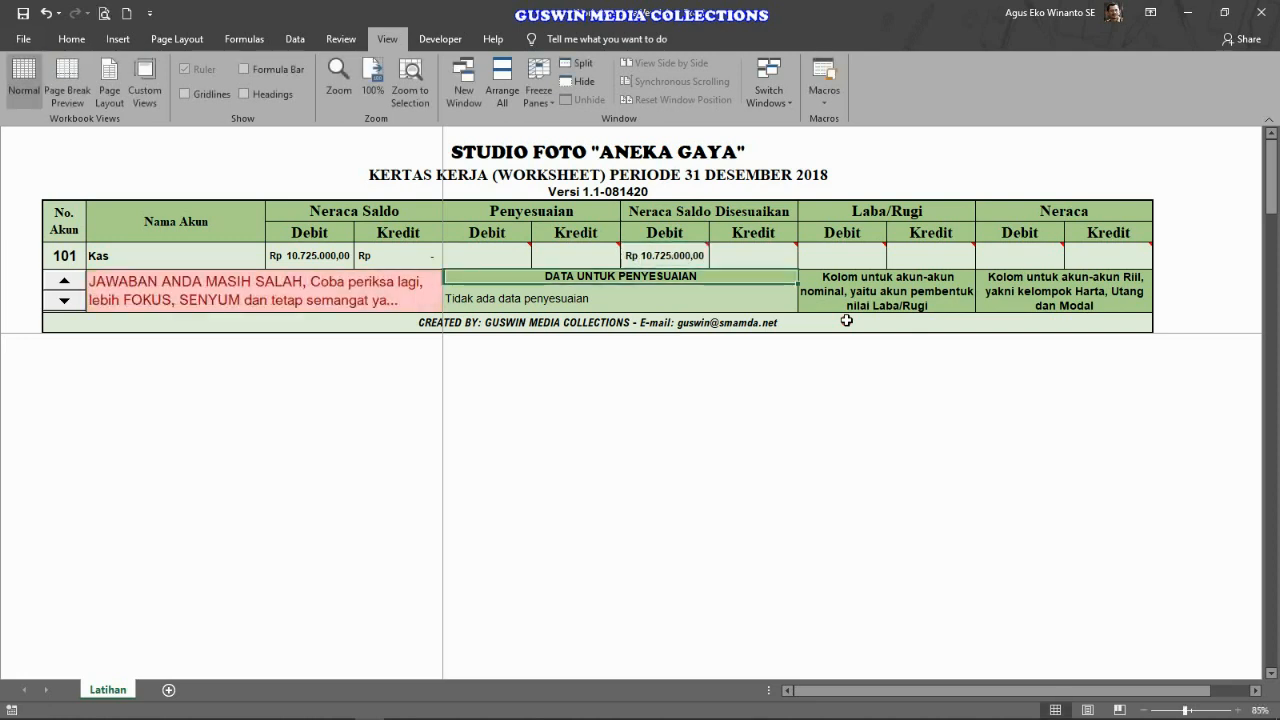
{"action": "left_click", "coordinate": [691, 423]}
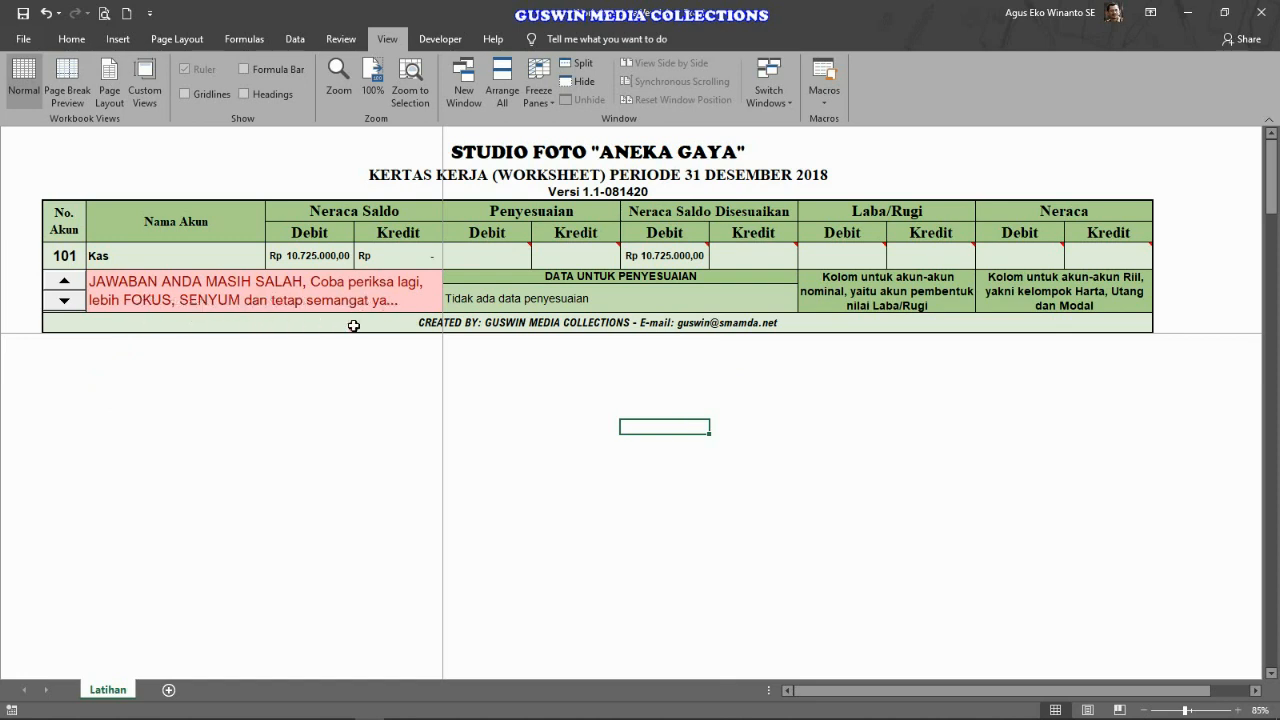
{"action": "left_click", "coordinate": [575, 386]}
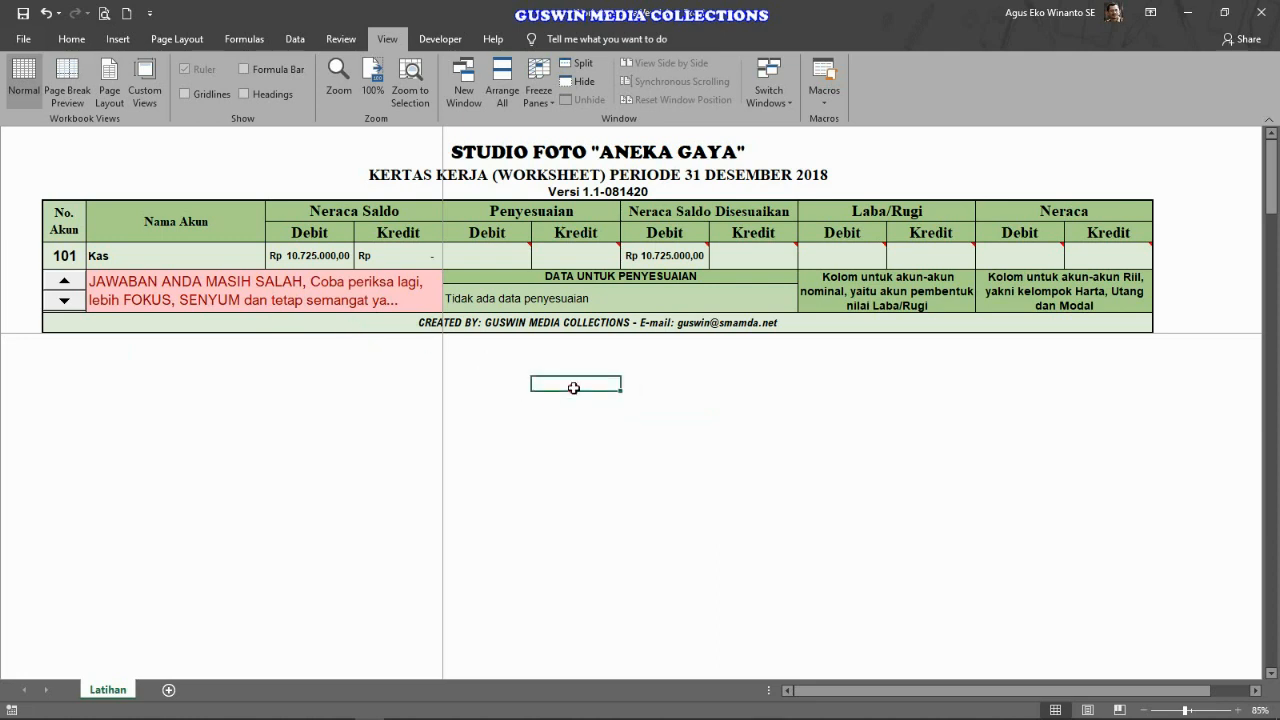
Copy the Neraca Saldo Disesuaikan debit of Kas into the Neraca debit cell
{"action": "left_click", "coordinate": [648, 262]}
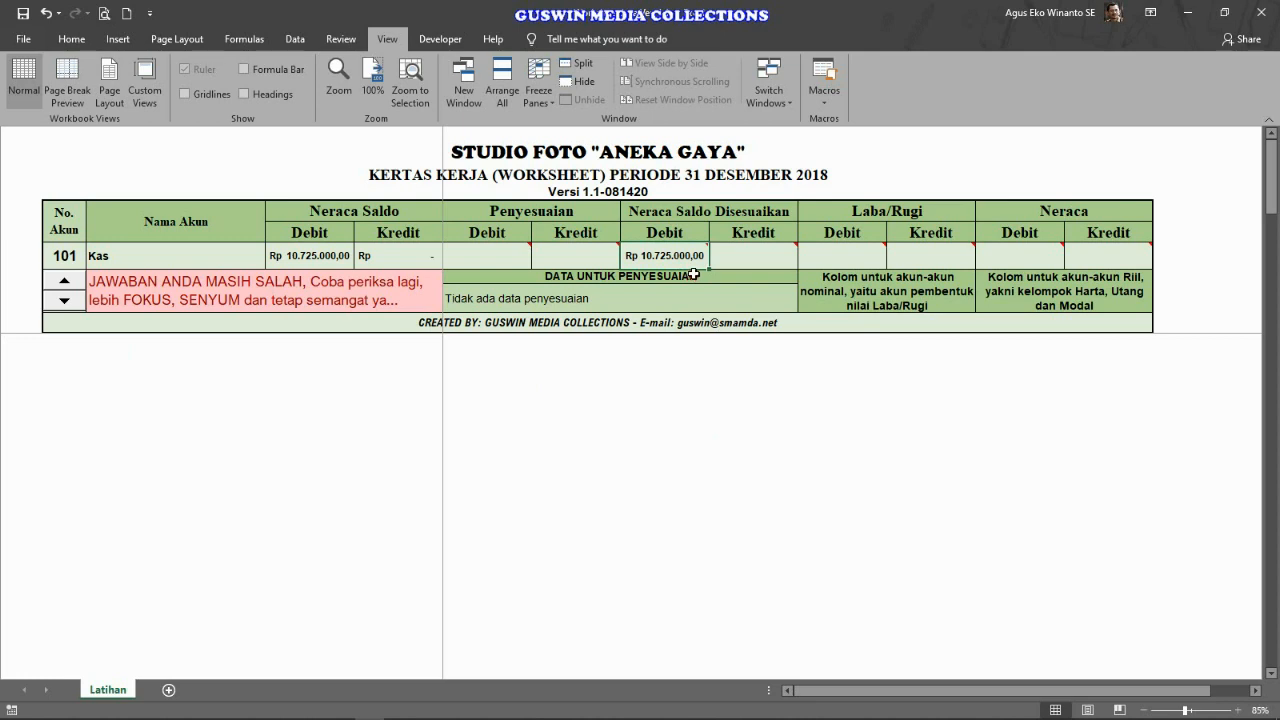
{"action": "key", "text": "ctrl+c"}
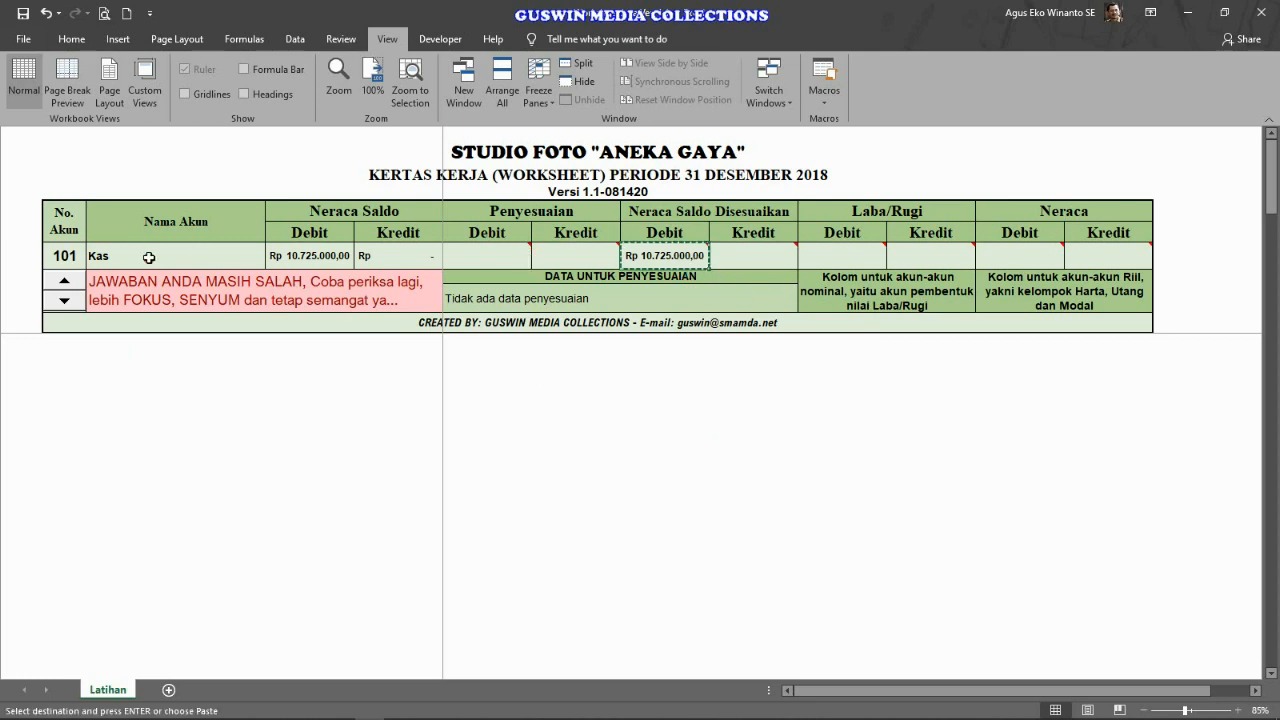
{"action": "mouse_move", "coordinate": [1008, 257]}
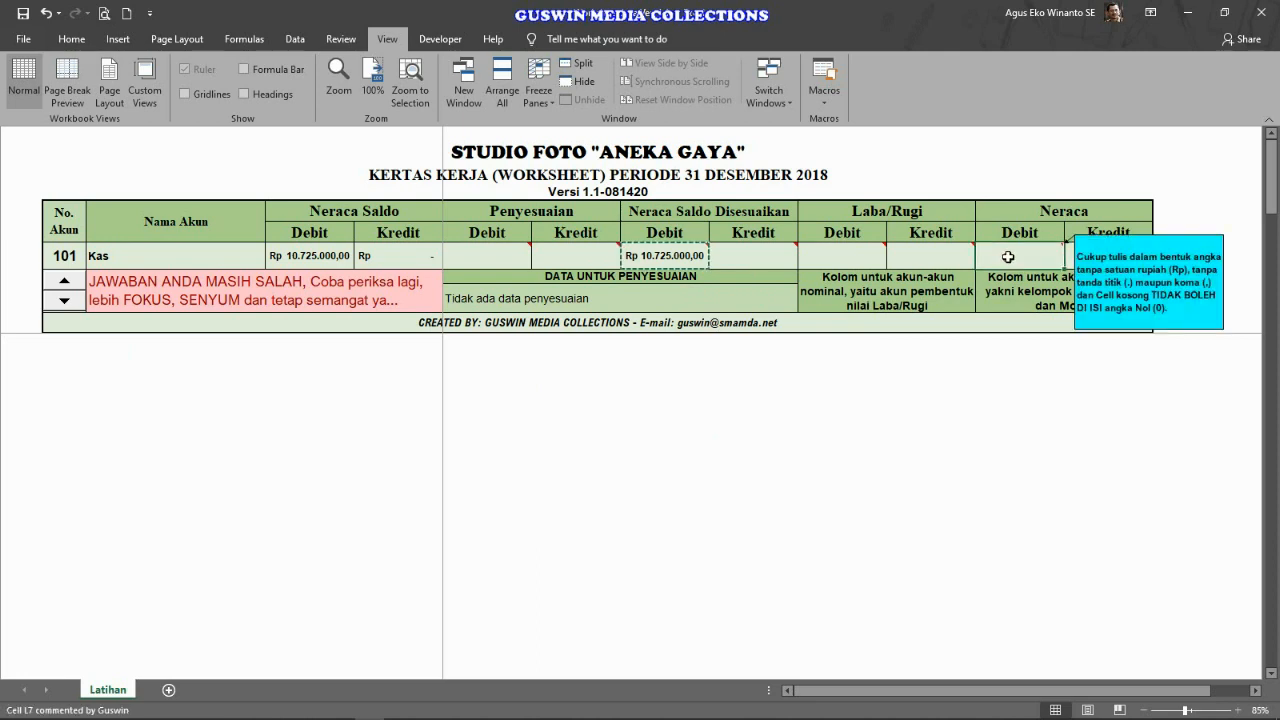
{"action": "left_click", "coordinate": [1008, 257]}
{"action": "key", "text": "Return"}
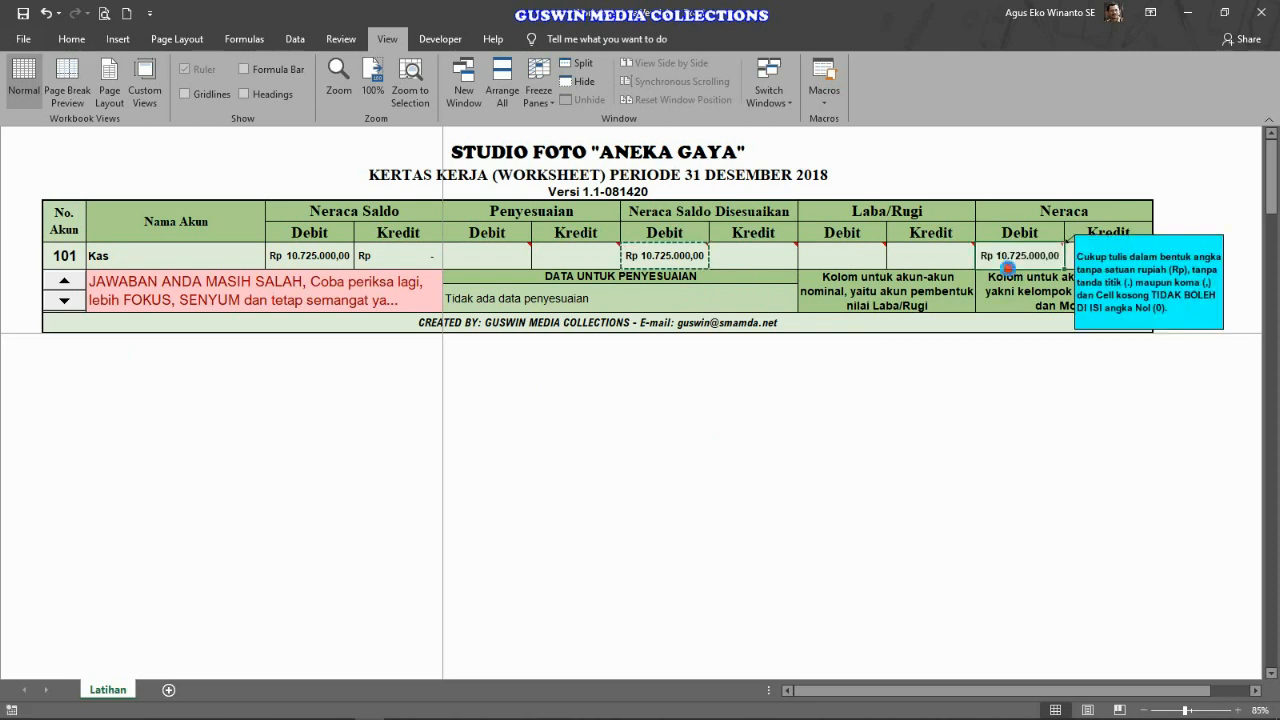
{"action": "left_click", "coordinate": [655, 467]}
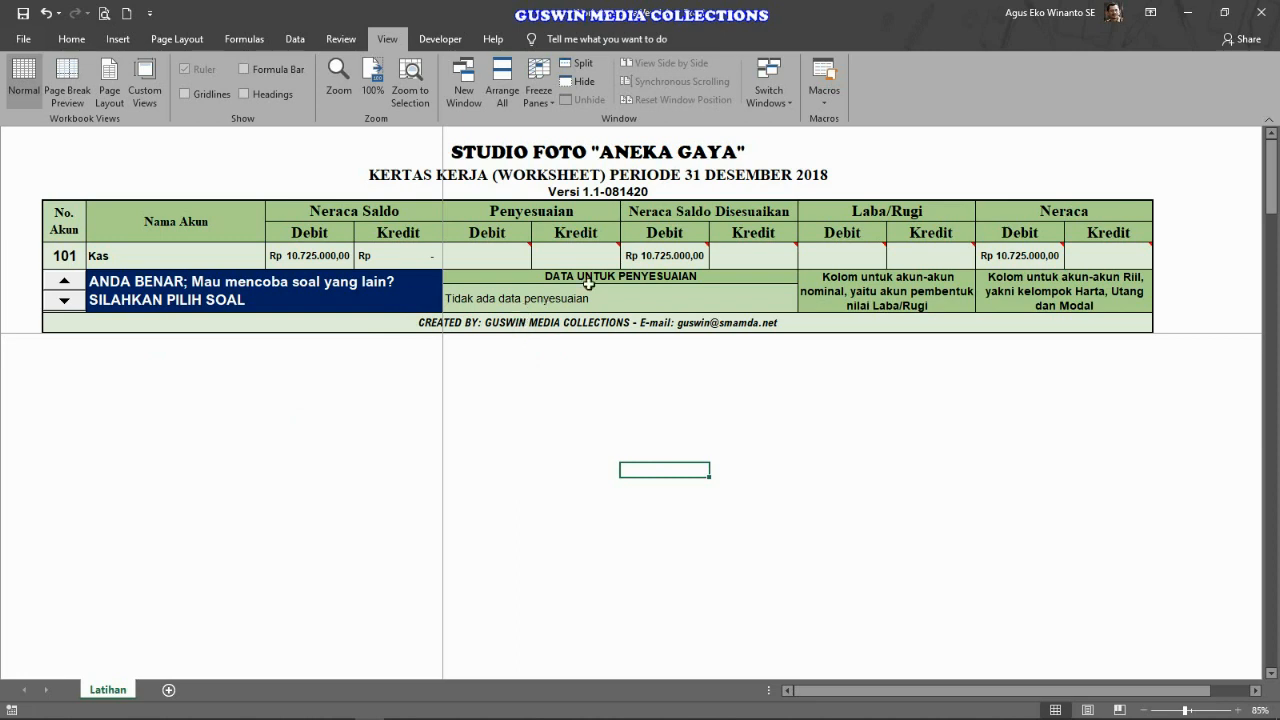
Advance the exercise to account 102 Piutang Usaha and clear the previous answers from Neraca Saldo Disesuaikan through Neraca Debit
{"action": "left_click", "coordinate": [74, 282]}
{"action": "left_click_drag", "start_coordinate": [650, 258], "coordinate": [1025, 256]}
{"action": "key", "text": "Delete"}
{"action": "left_click", "coordinate": [848, 484]}
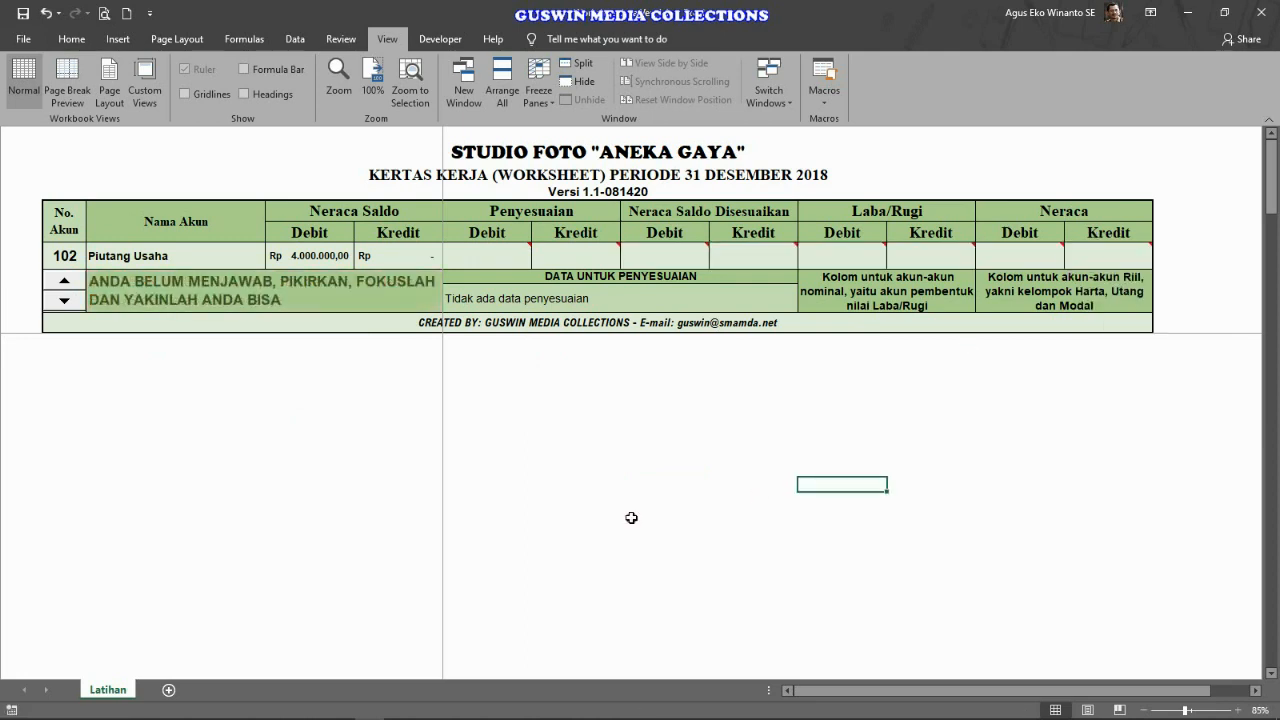
Advance the exercise to account 105 Asuransi dibayar di muka and check its Neraca Saldo debit
{"action": "left_click", "coordinate": [66, 284]}
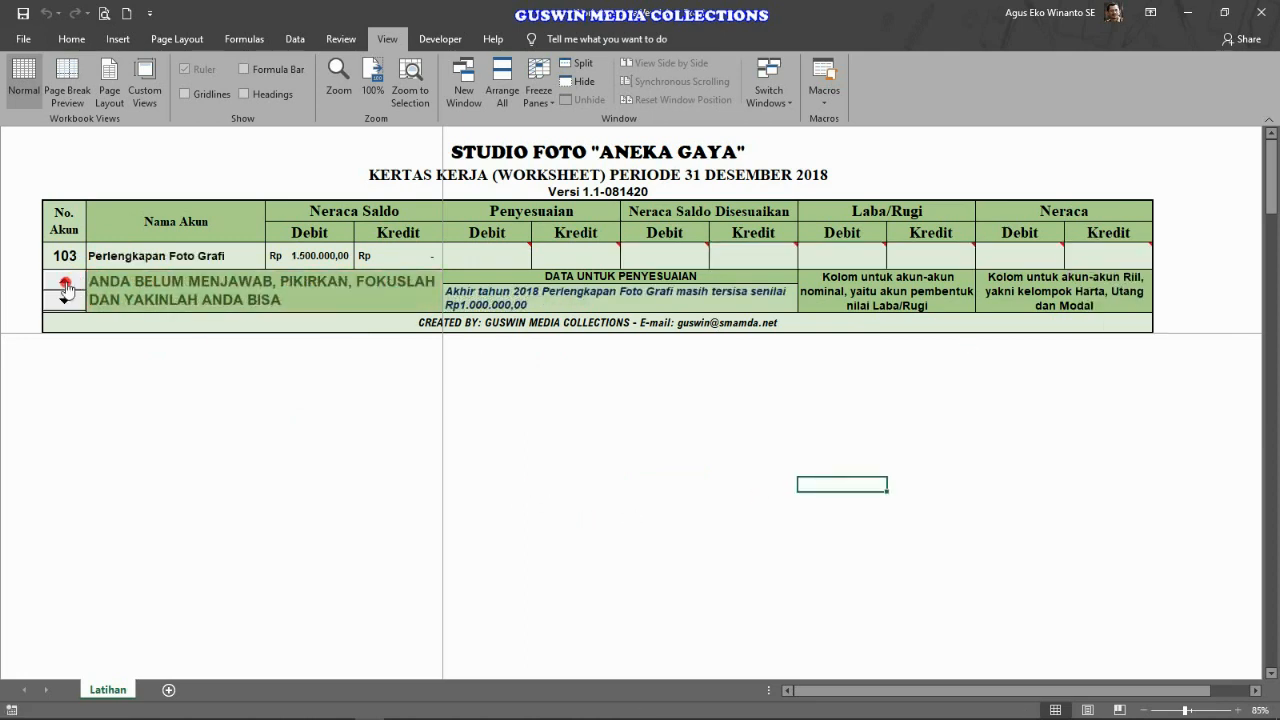
{"action": "left_click", "coordinate": [66, 284]}
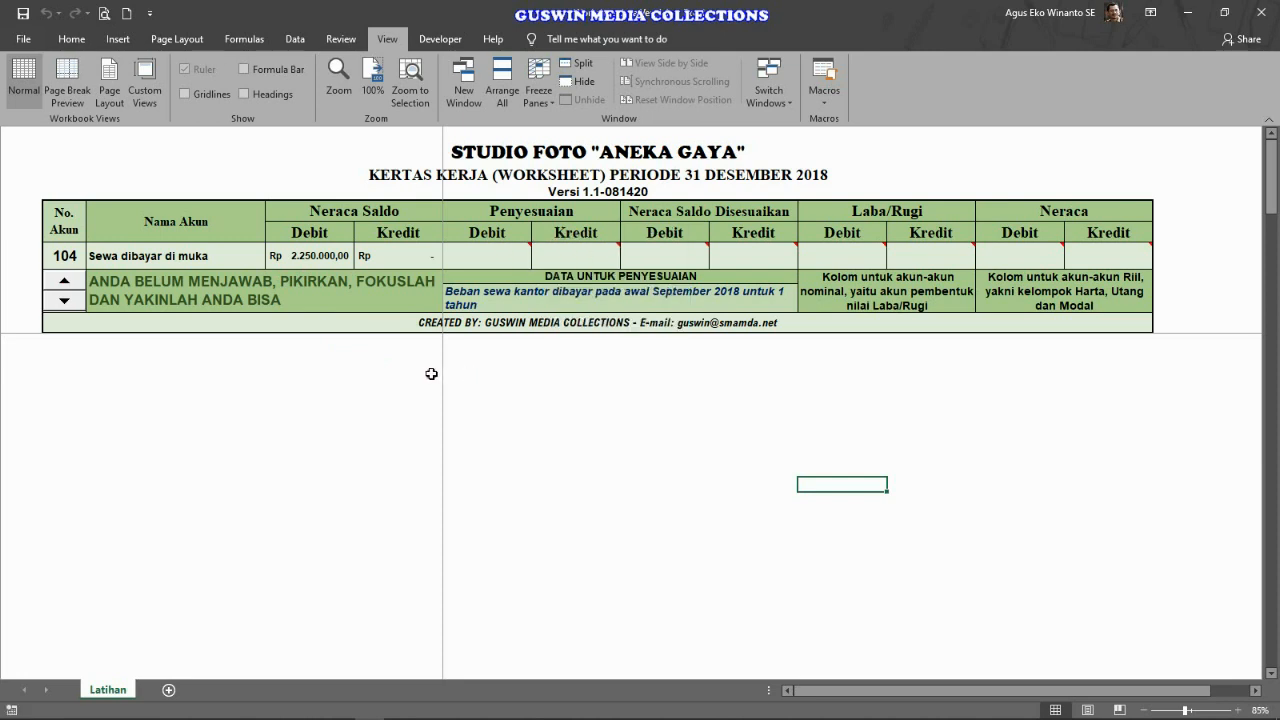
{"action": "left_click", "coordinate": [64, 281]}
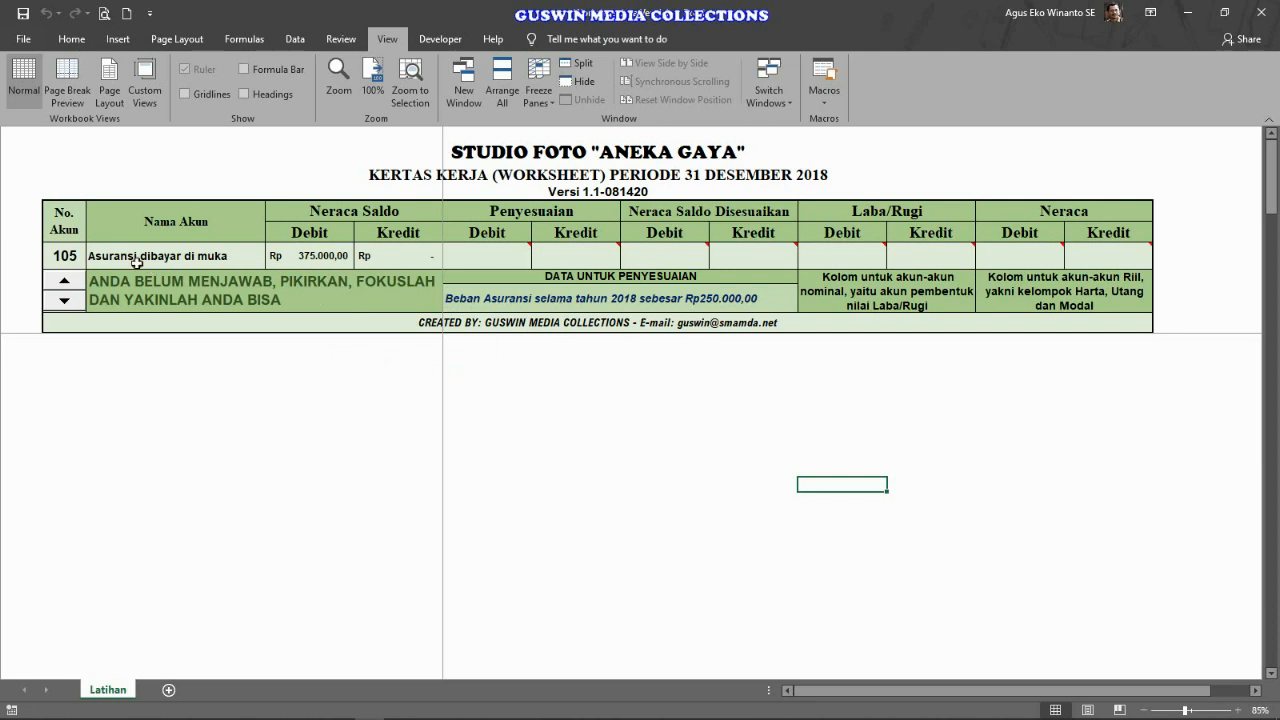
{"action": "left_click", "coordinate": [310, 260]}
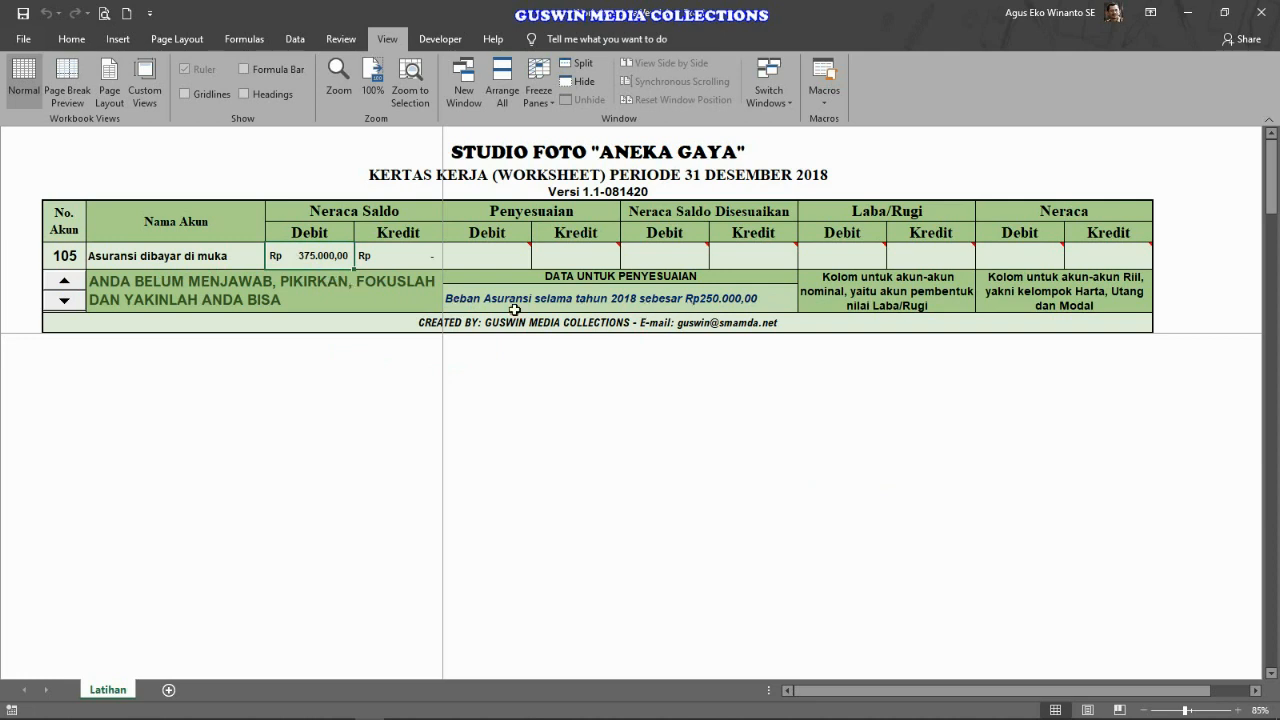
Enter 250000 as the Penyesuaian kredit for Asuransi dibayar di muka
{"action": "left_click", "coordinate": [586, 258]}
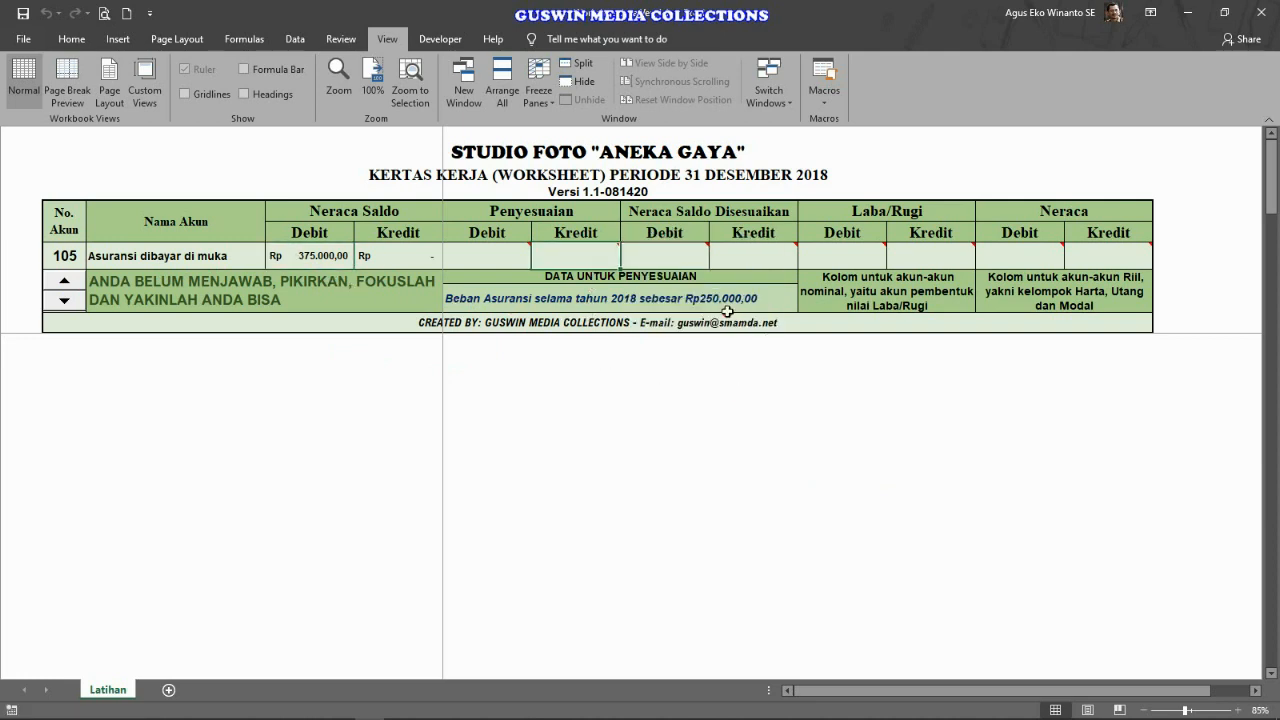
{"action": "type", "text": "250000"}
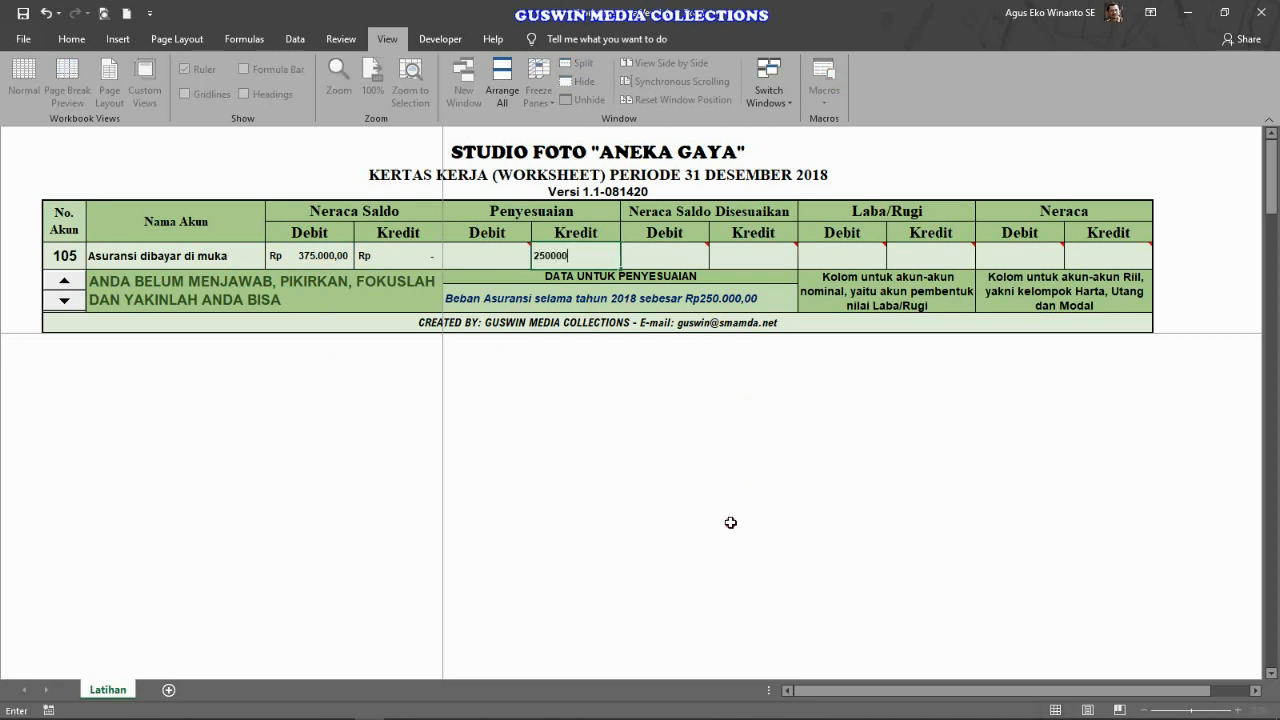
{"action": "key", "text": "Return"}
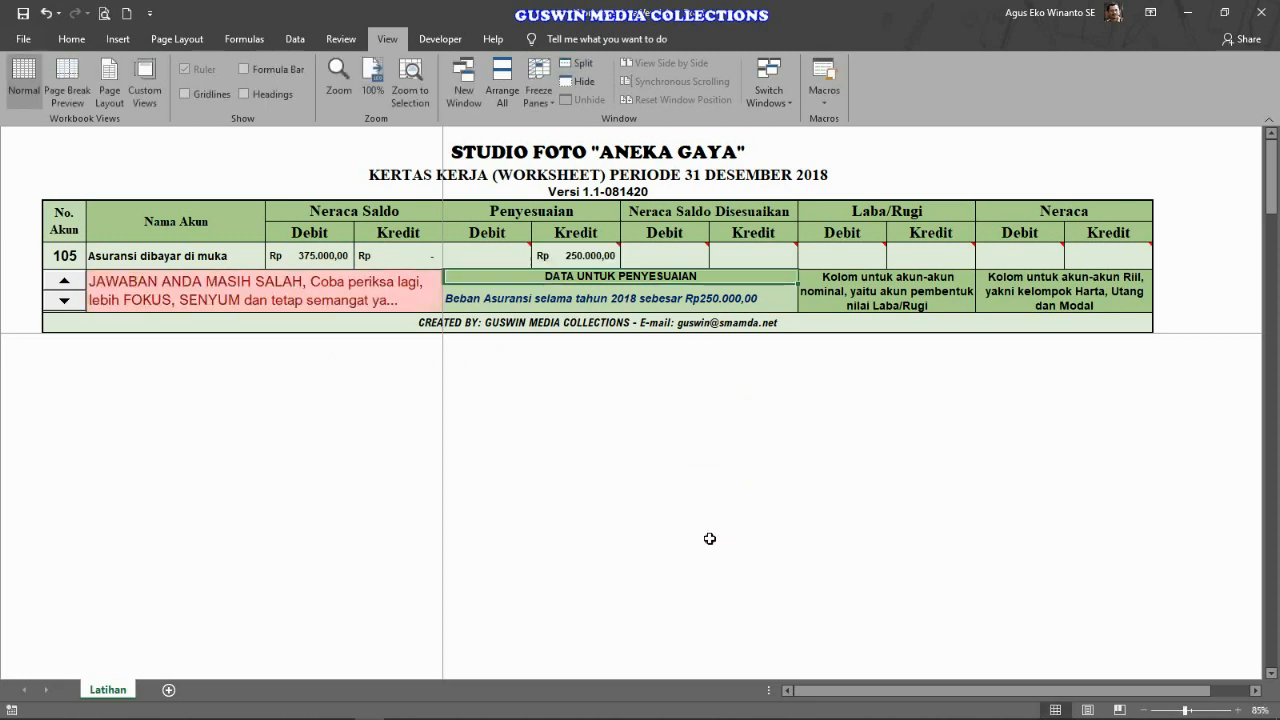
{"action": "left_click", "coordinate": [709, 539]}
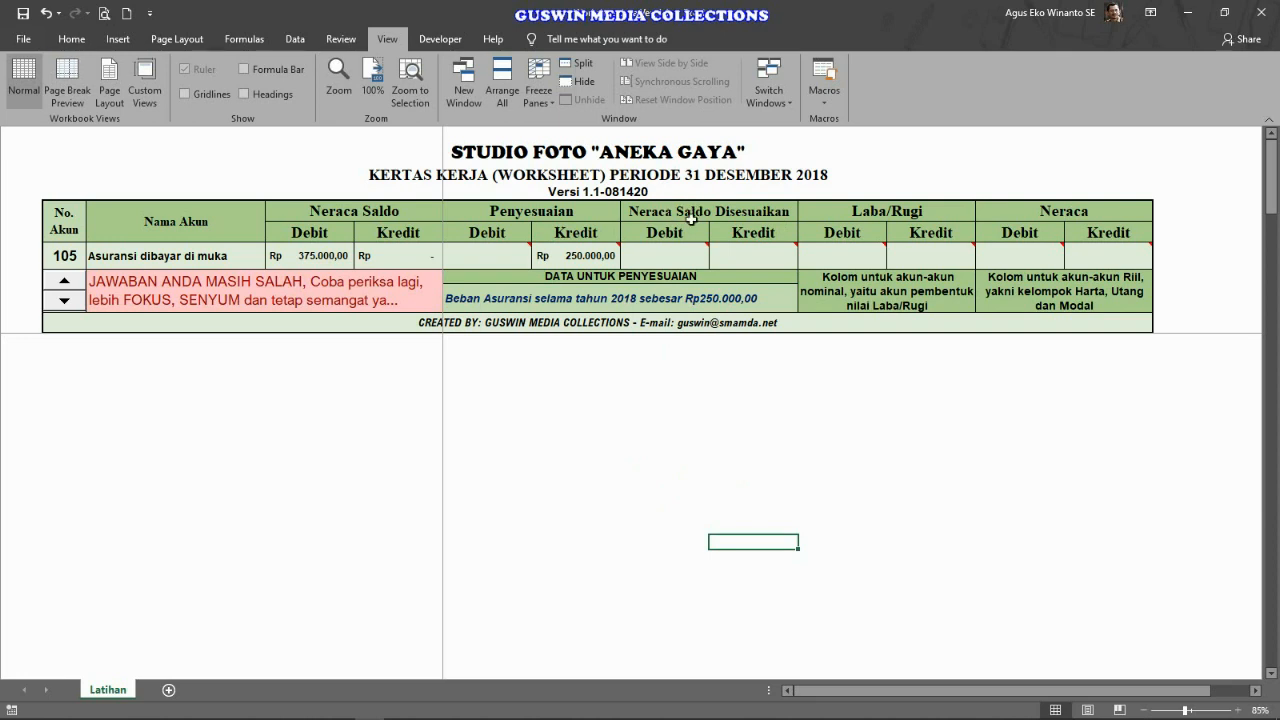
Compare the Neraca Saldo debit with the Penyesuaian kredit and enter 125000 as the Neraca Saldo Disesuaikan debit
{"action": "left_click", "coordinate": [330, 261]}
{"action": "left_click", "coordinate": [572, 256]}
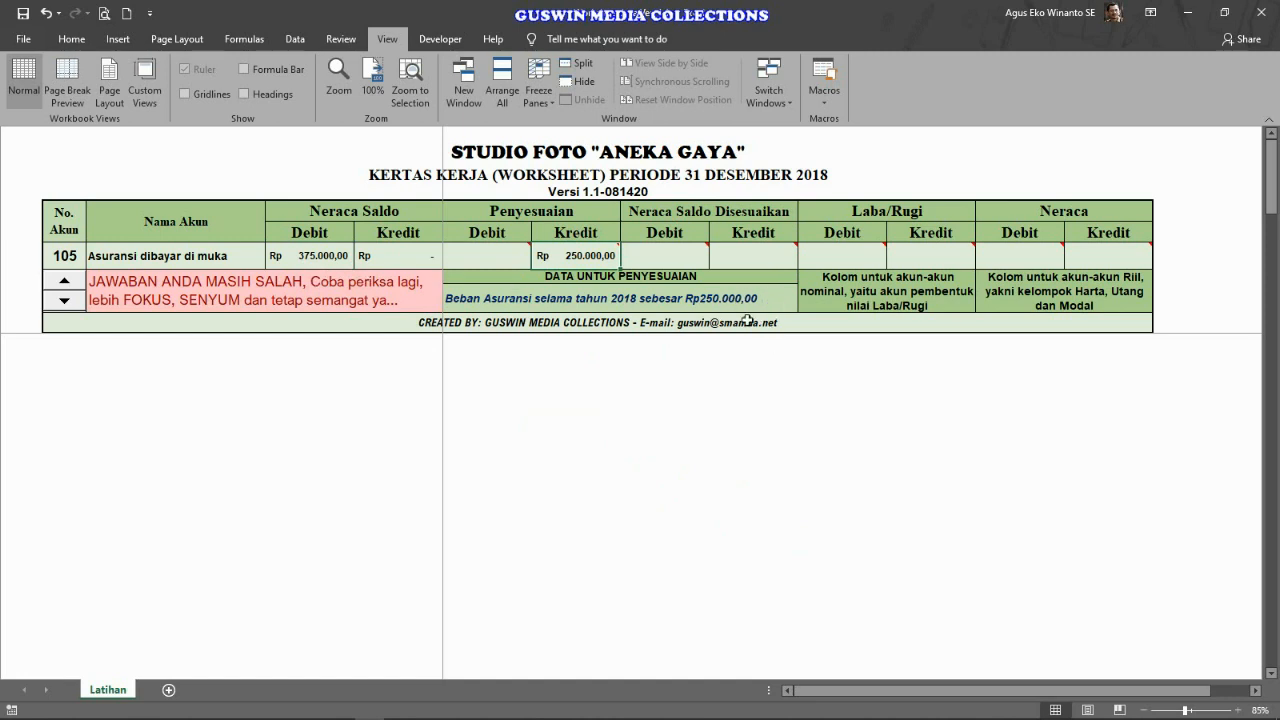
{"action": "mouse_move", "coordinate": [694, 274]}
{"action": "left_click", "coordinate": [676, 260]}
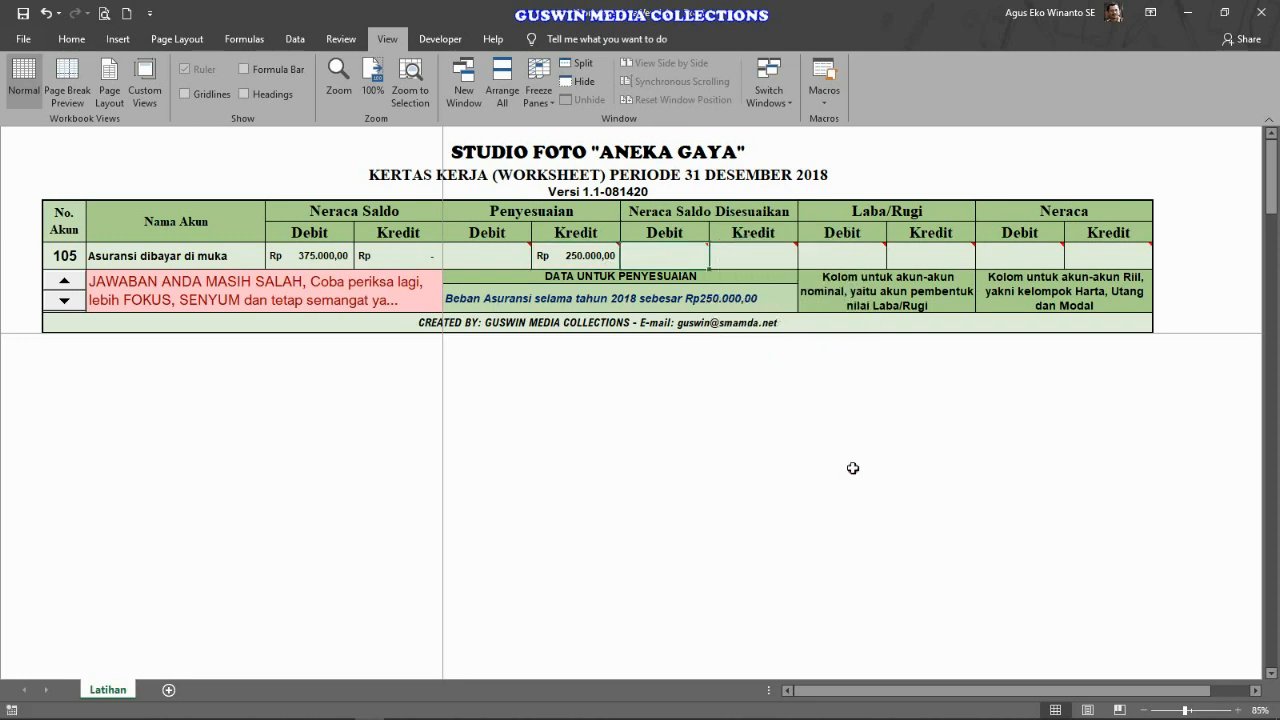
{"action": "type", "text": "125000"}
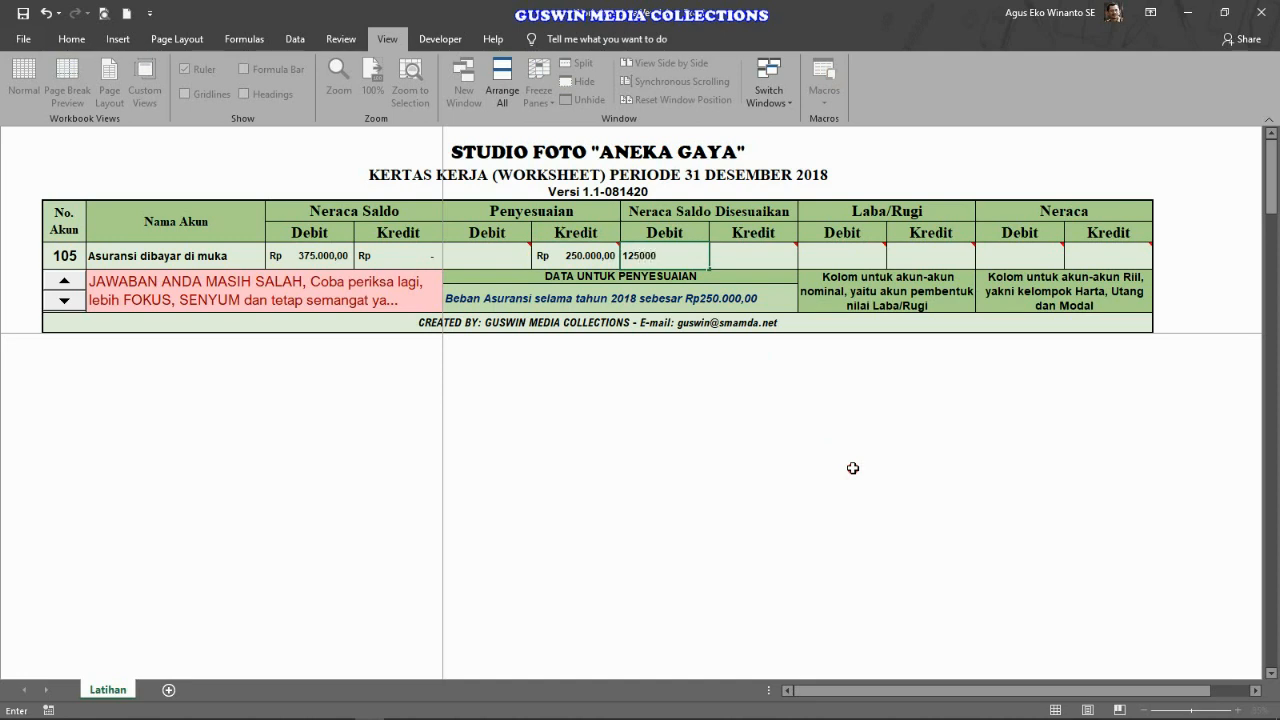
{"action": "key", "text": "Return"}
{"action": "left_click", "coordinate": [766, 500]}
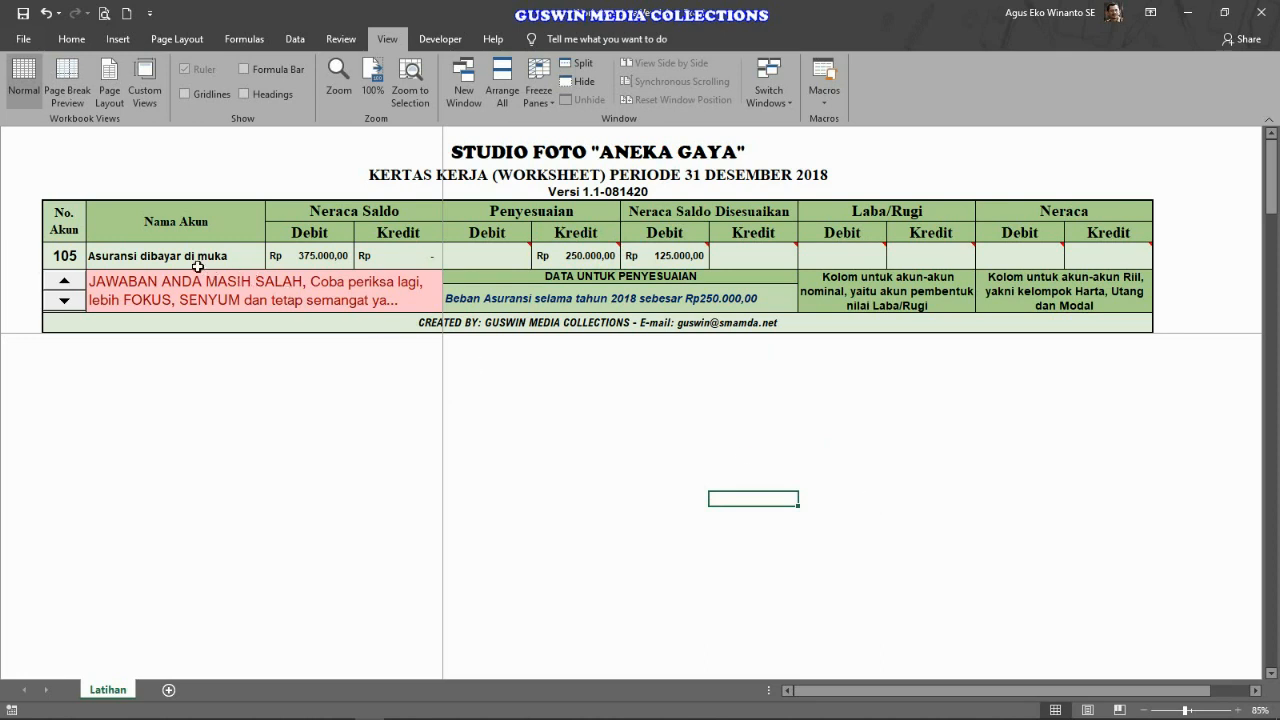
Copy the Neraca Saldo Disesuaikan debit of Asuransi dibayar di muka into the Neraca debit cell
{"action": "left_click", "coordinate": [674, 259]}
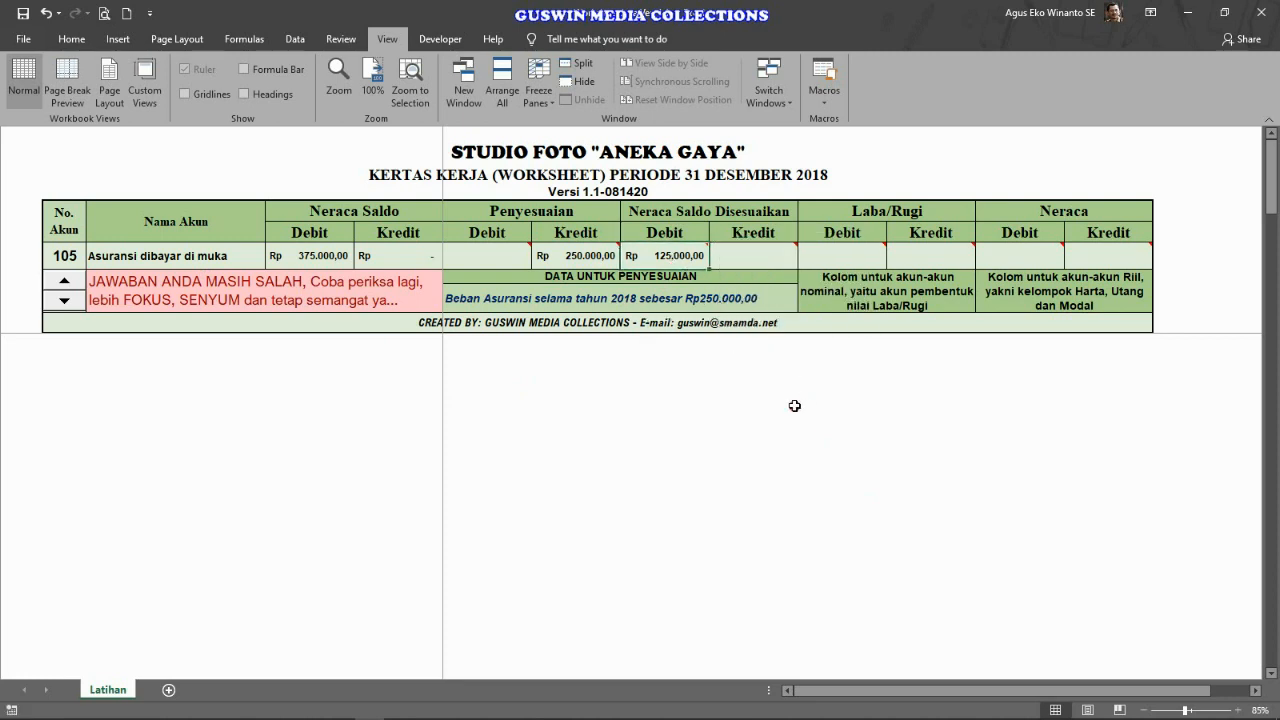
{"action": "key", "text": "ctrl+c"}
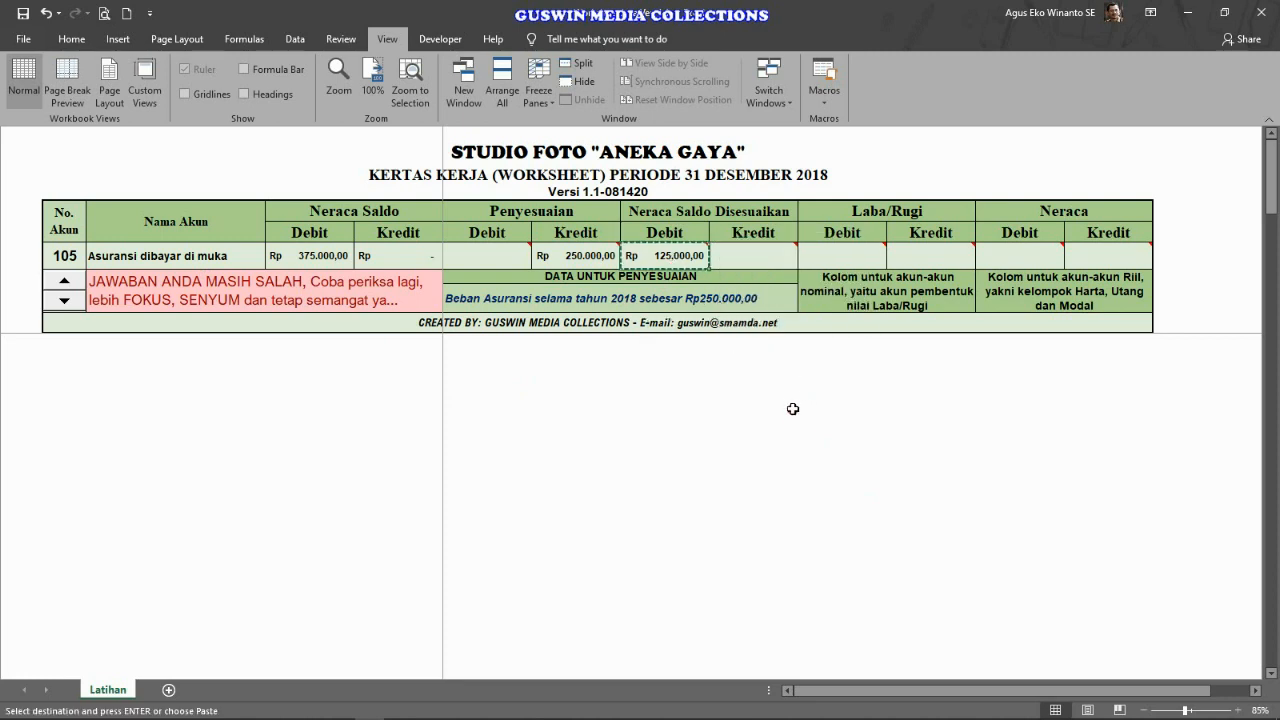
{"action": "left_click", "coordinate": [1012, 254]}
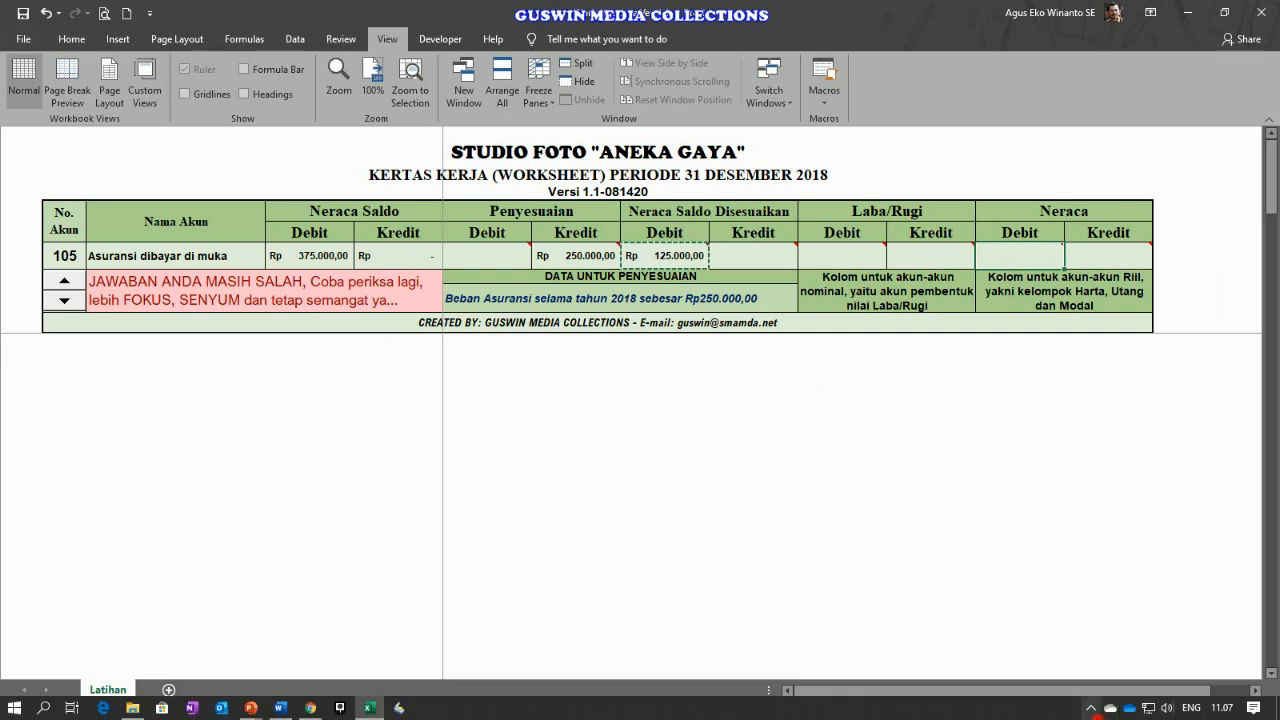
{"action": "key", "text": "Return"}
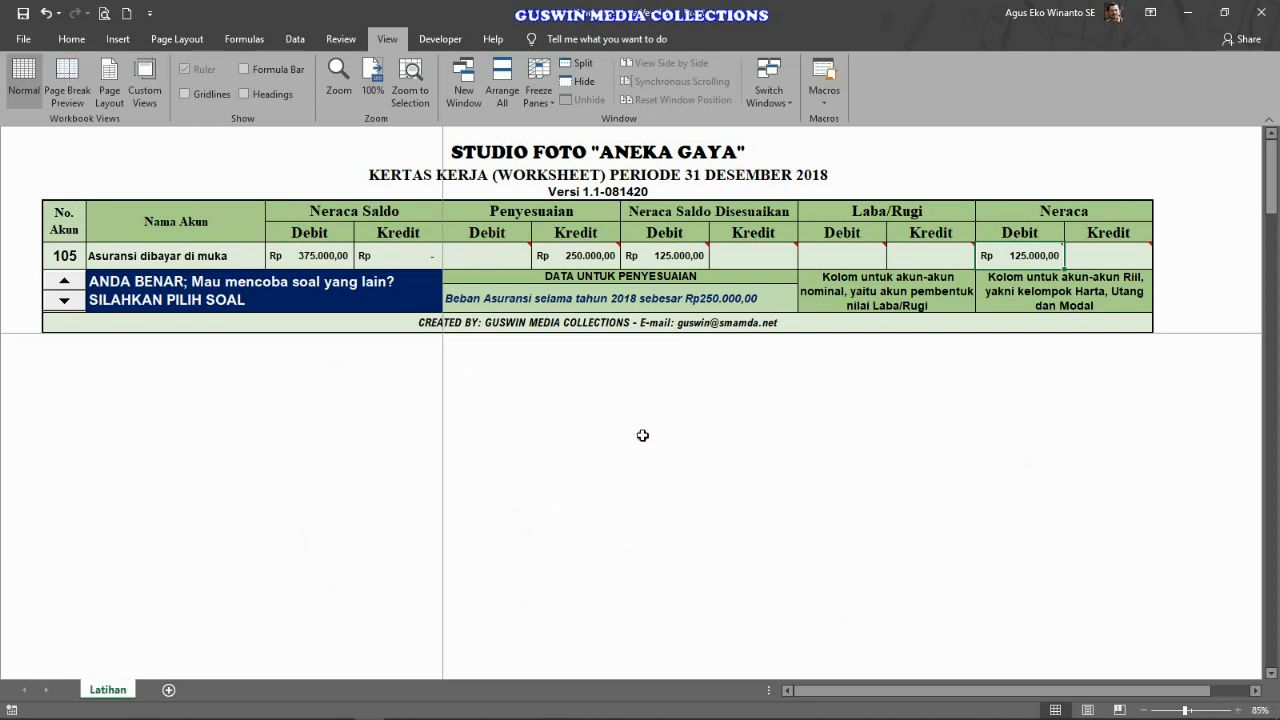
{"action": "left_click", "coordinate": [591, 447]}
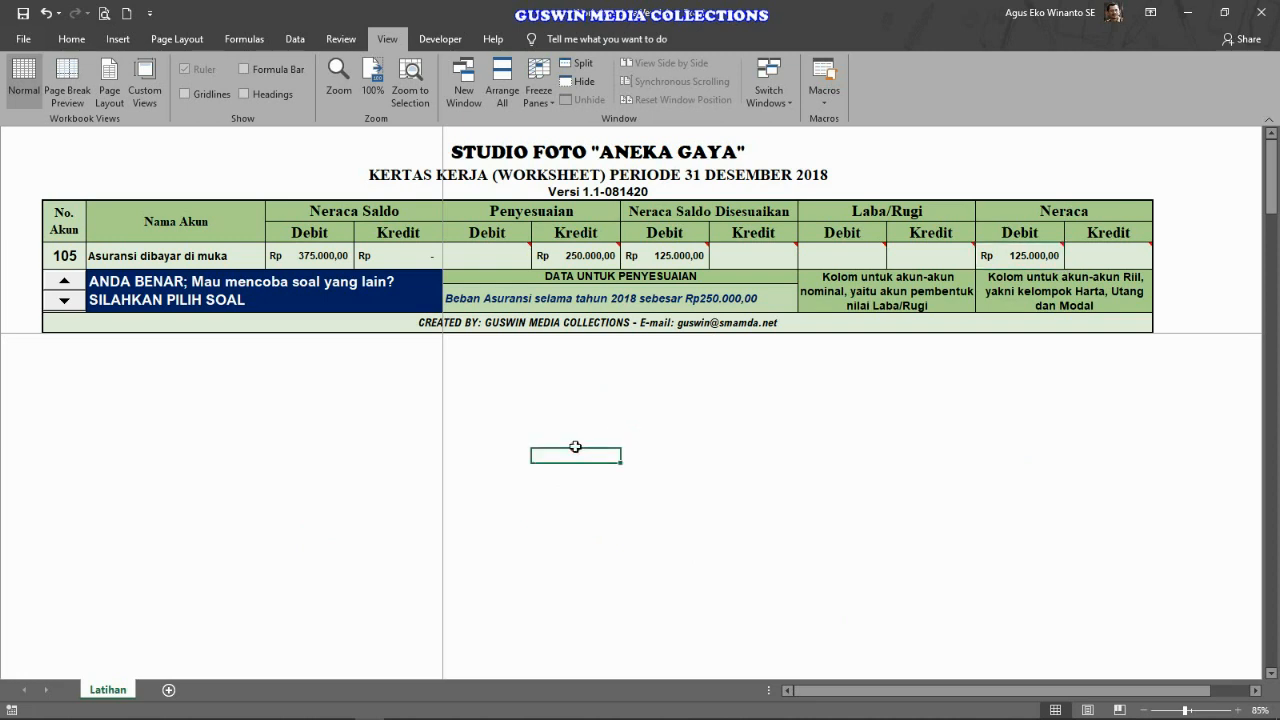
Show the row and column headings, the gridlines and the formula bar of the Latihan sheet
{"action": "left_click", "coordinate": [243, 94]}
{"action": "left_click", "coordinate": [190, 93]}
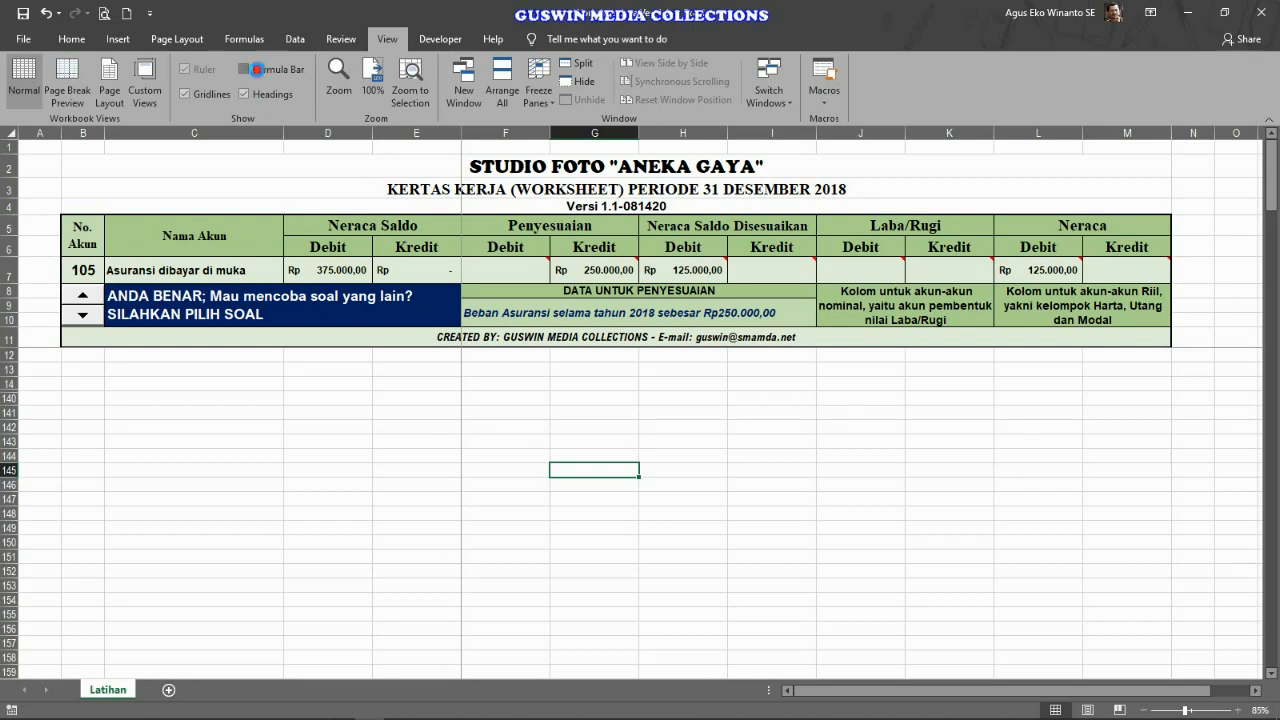
{"action": "left_click", "coordinate": [244, 69]}
{"action": "left_click", "coordinate": [500, 567]}
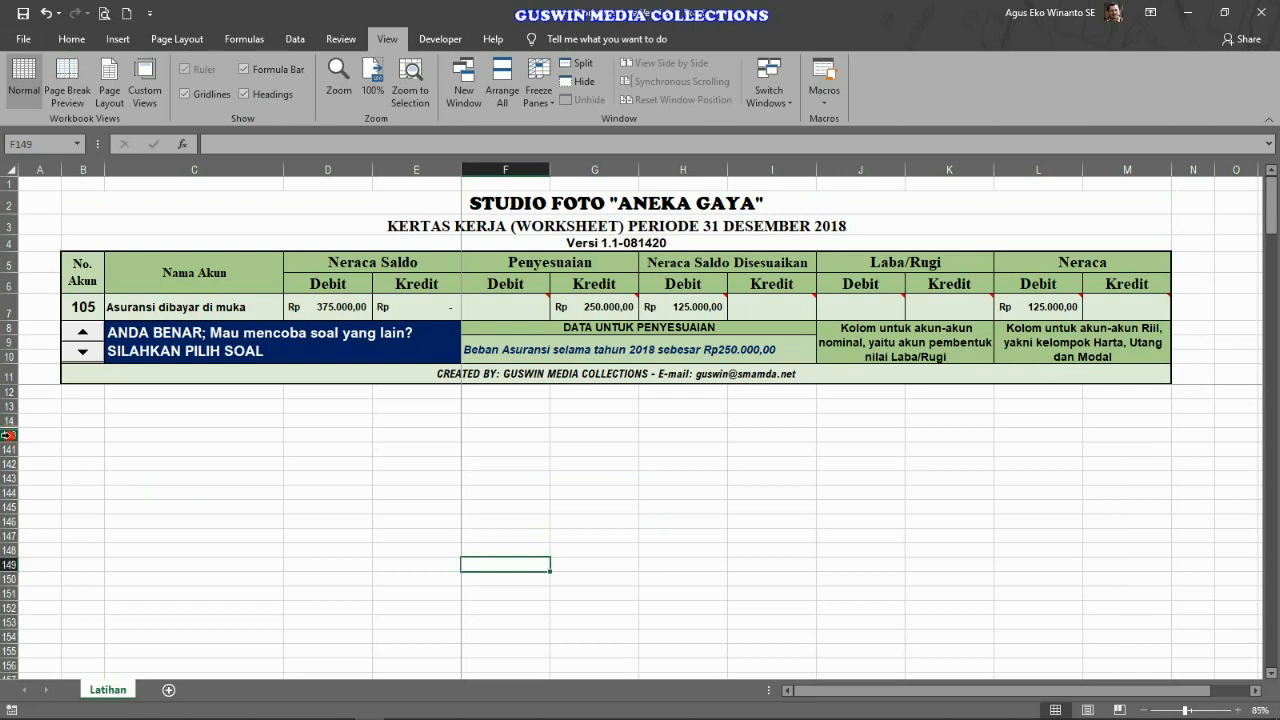
Unhide the rows between 14 and 141 that hold the worksheet's answer table
{"action": "left_click_drag", "start_coordinate": [9, 421], "coordinate": [9, 449]}
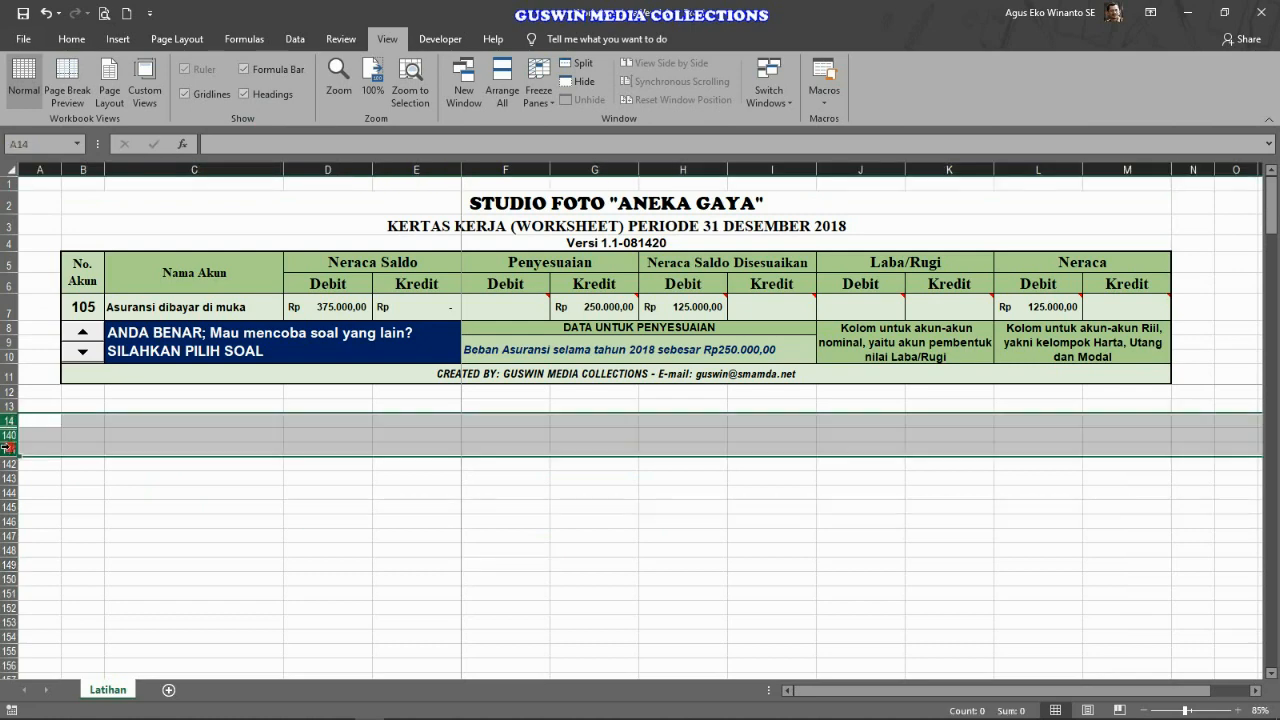
{"action": "right_click", "coordinate": [139, 431]}
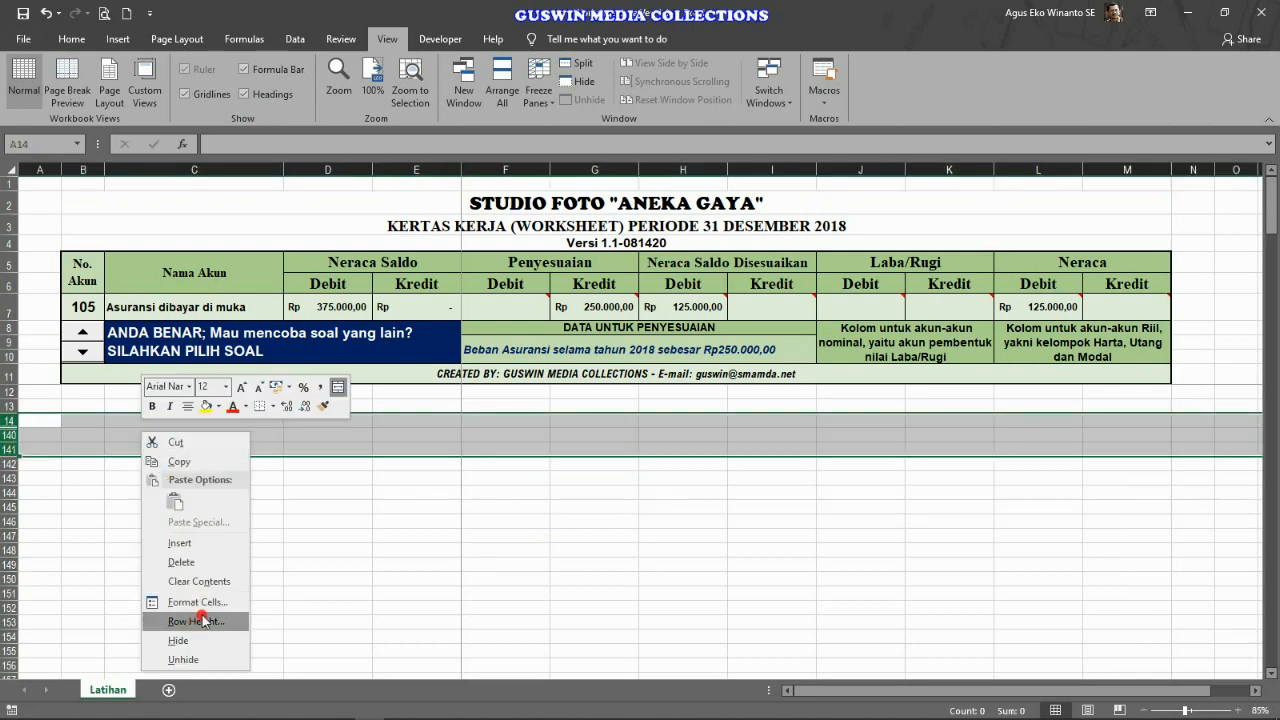
{"action": "left_click", "coordinate": [222, 661]}
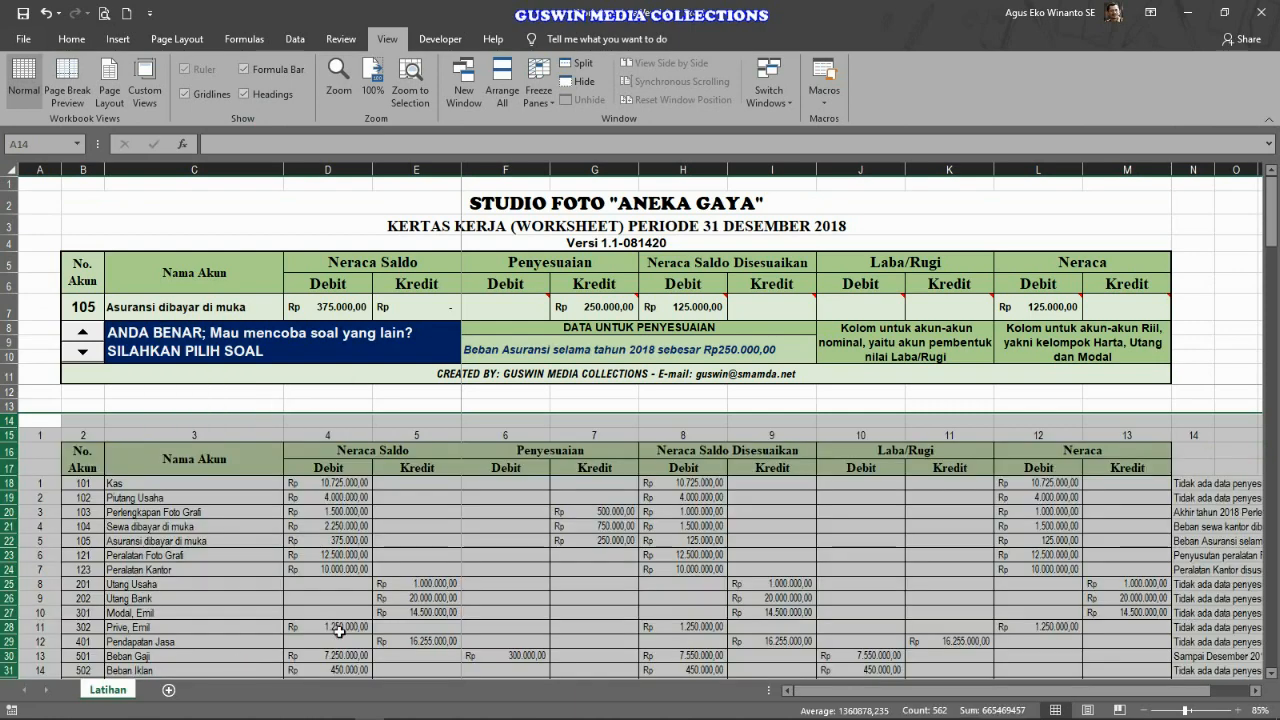
{"action": "left_click", "coordinate": [382, 571]}
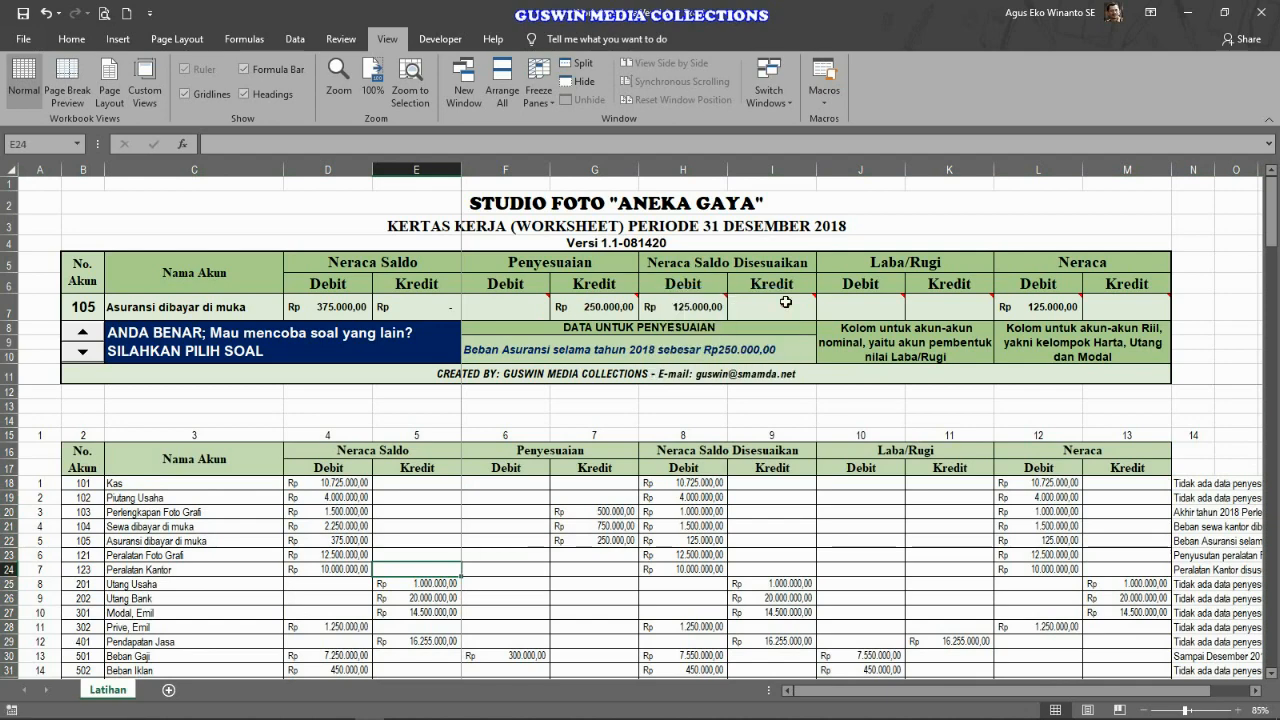
Examine the adjustment notes in column N of the answer table, from Kas through Utang Beban Gaji
{"action": "mouse_move", "coordinate": [993, 301]}
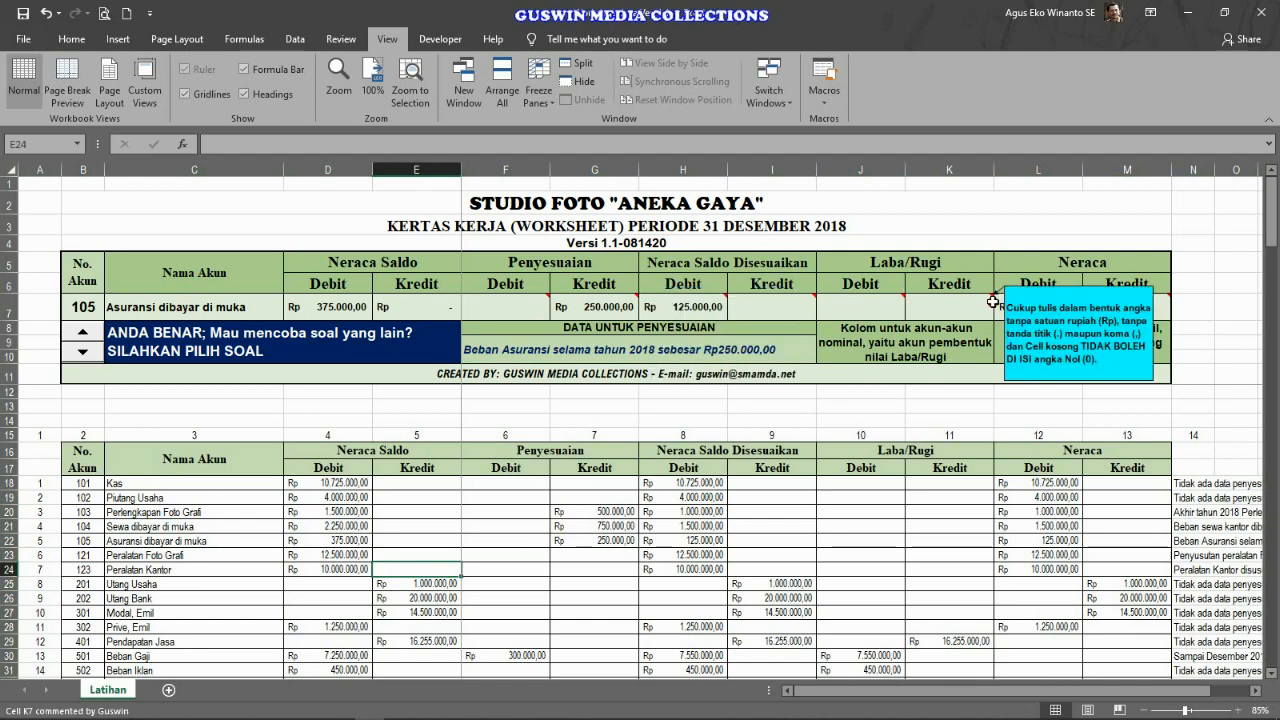
{"action": "left_click", "coordinate": [1256, 691]}
{"action": "left_click", "coordinate": [1256, 691]}
{"action": "left_click", "coordinate": [1016, 482]}
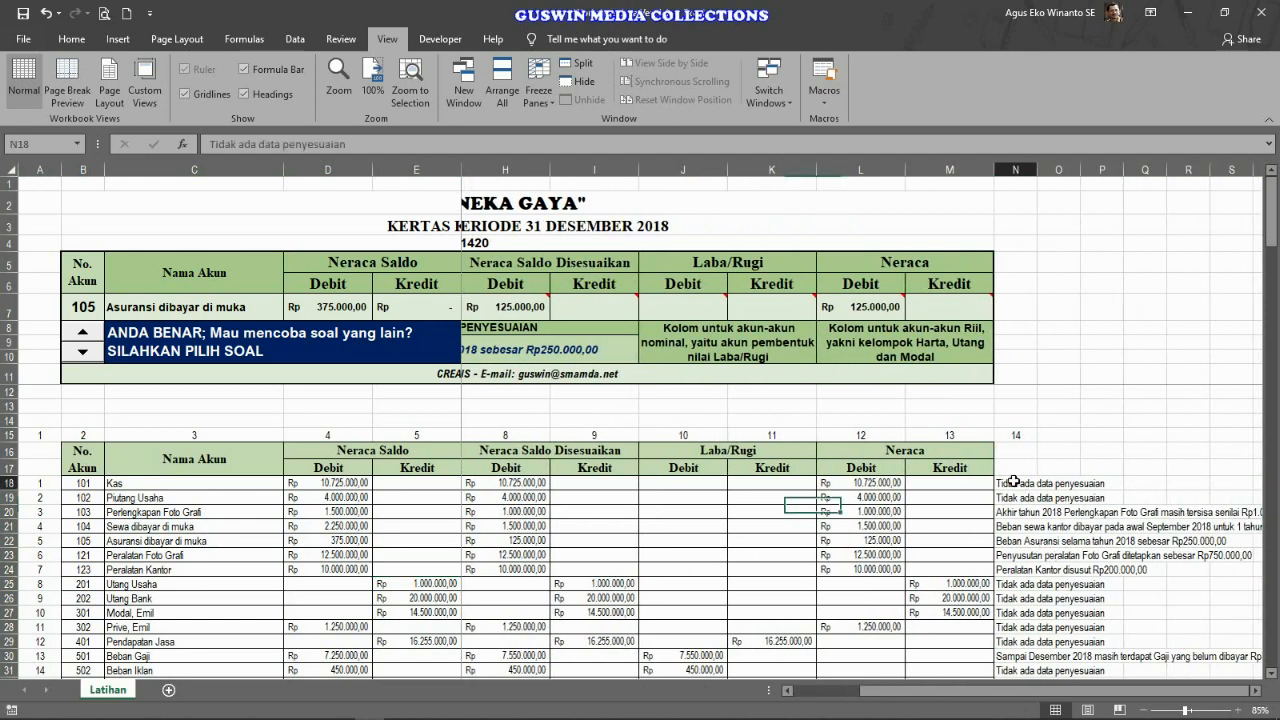
{"action": "left_click", "coordinate": [1021, 555]}
{"action": "left_click", "coordinate": [1026, 612]}
{"action": "scroll", "coordinate": [1026, 620], "scroll_direction": "down", "scroll_amount": 3}
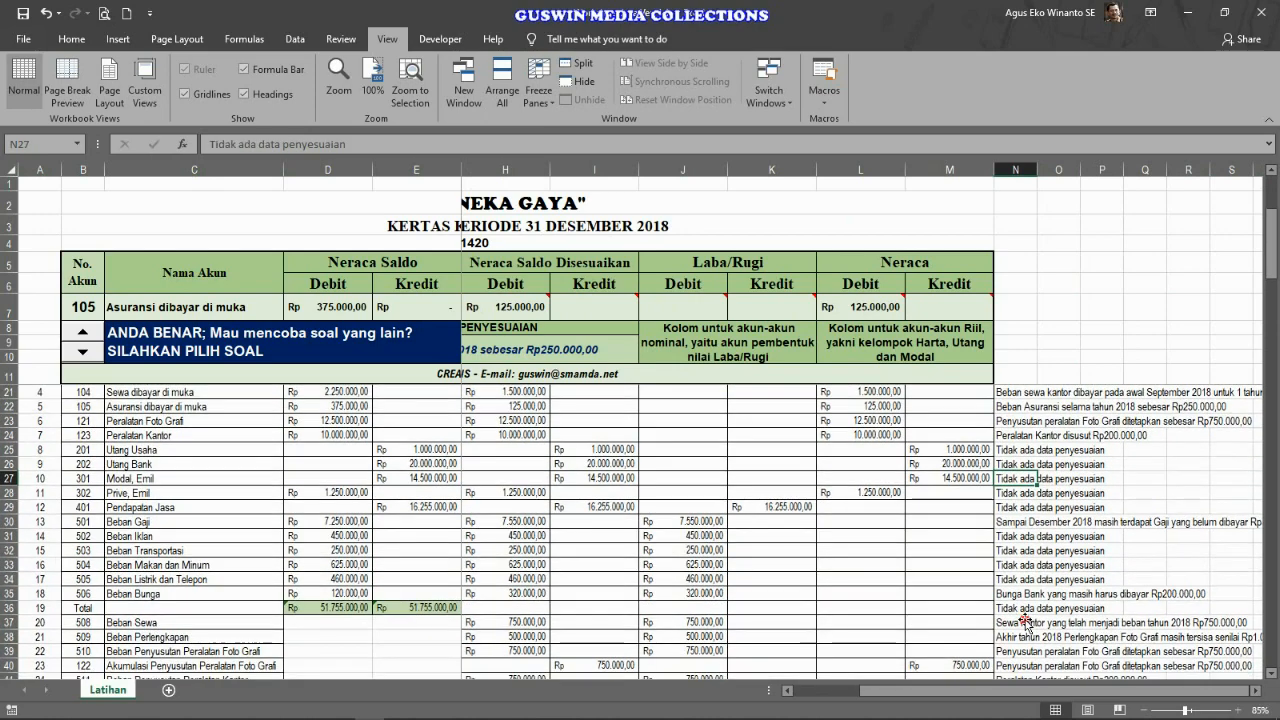
{"action": "scroll", "coordinate": [1020, 560], "scroll_direction": "down", "scroll_amount": 2}
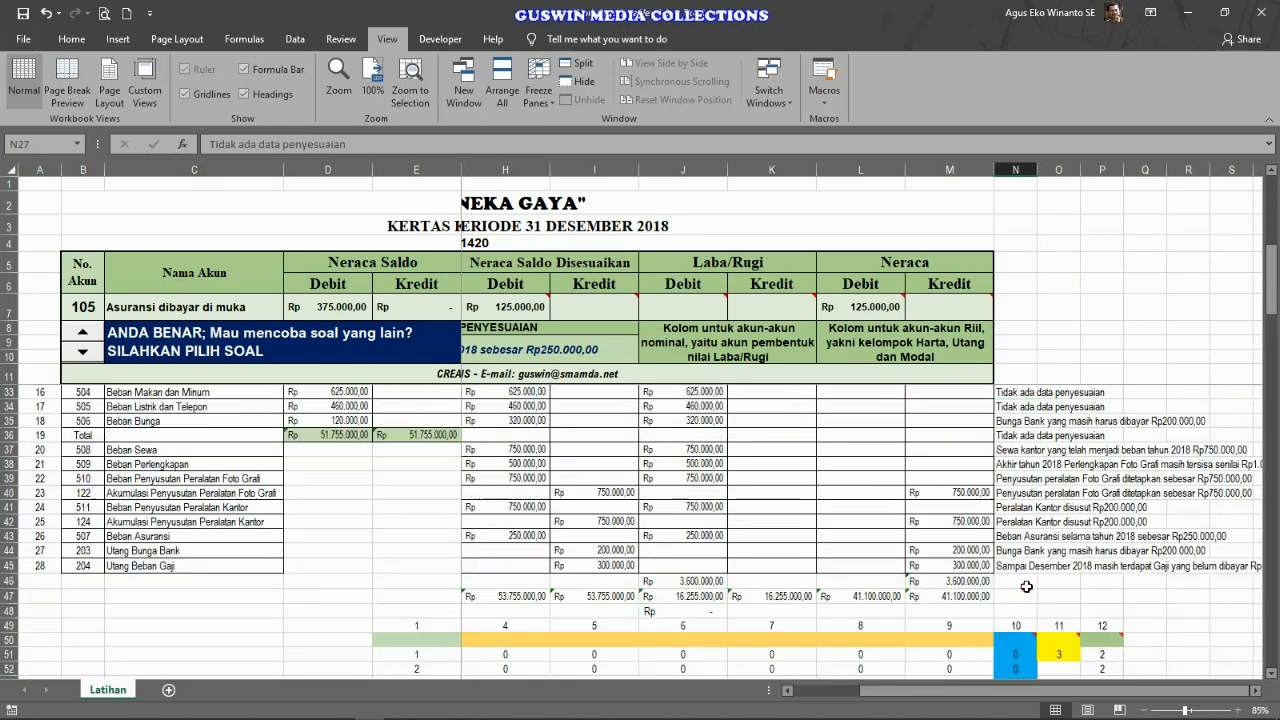
{"action": "scroll", "coordinate": [1026, 587], "scroll_direction": "up", "scroll_amount": 2}
{"action": "left_click", "coordinate": [1018, 563]}
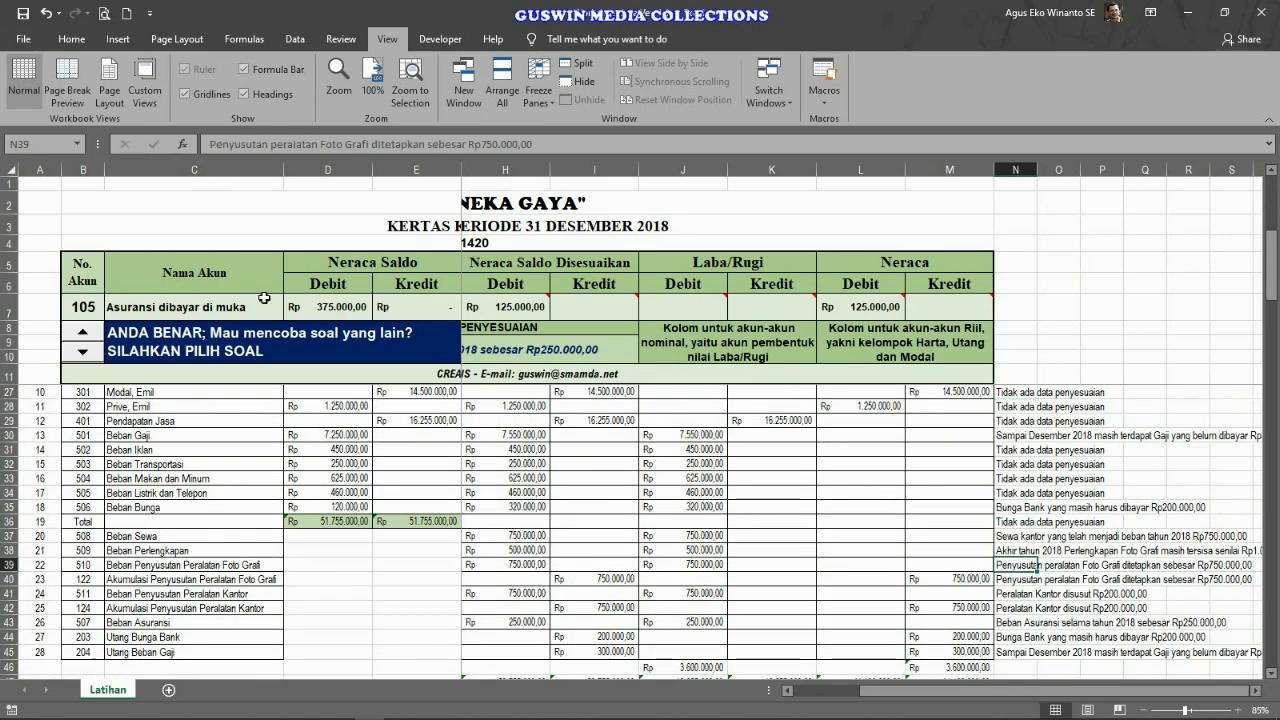
Browse the exercise accounts up to 505 Beban Listrik dan Telepon and back to 102 Piutang Usaha, and inspect the answer cells
{"action": "left_click", "coordinate": [83, 333]}
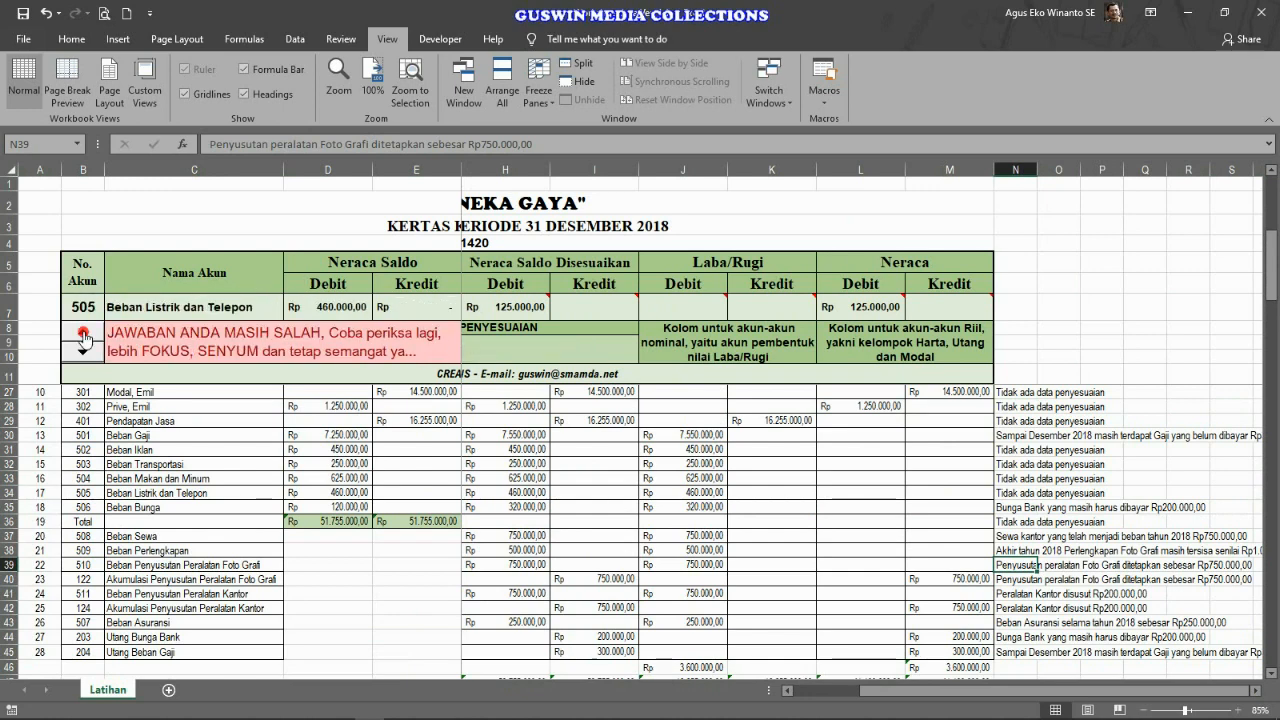
{"action": "left_click", "coordinate": [85, 349]}
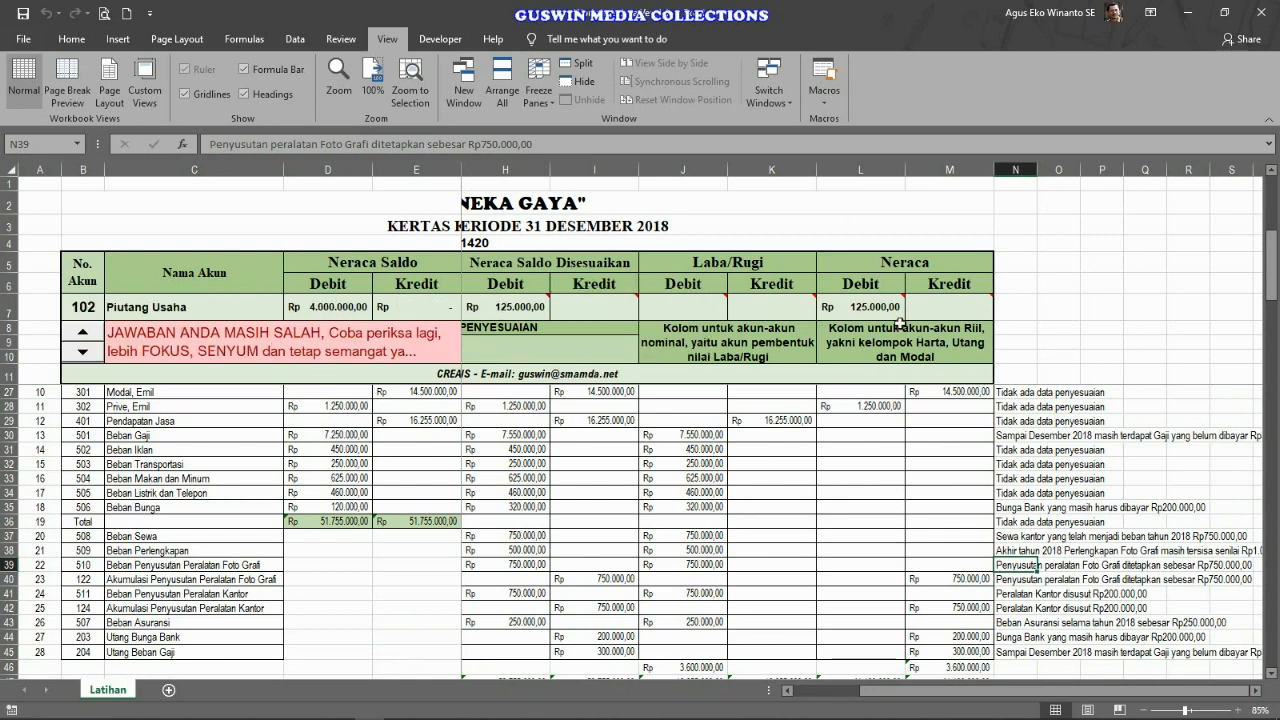
{"action": "left_click", "coordinate": [869, 306]}
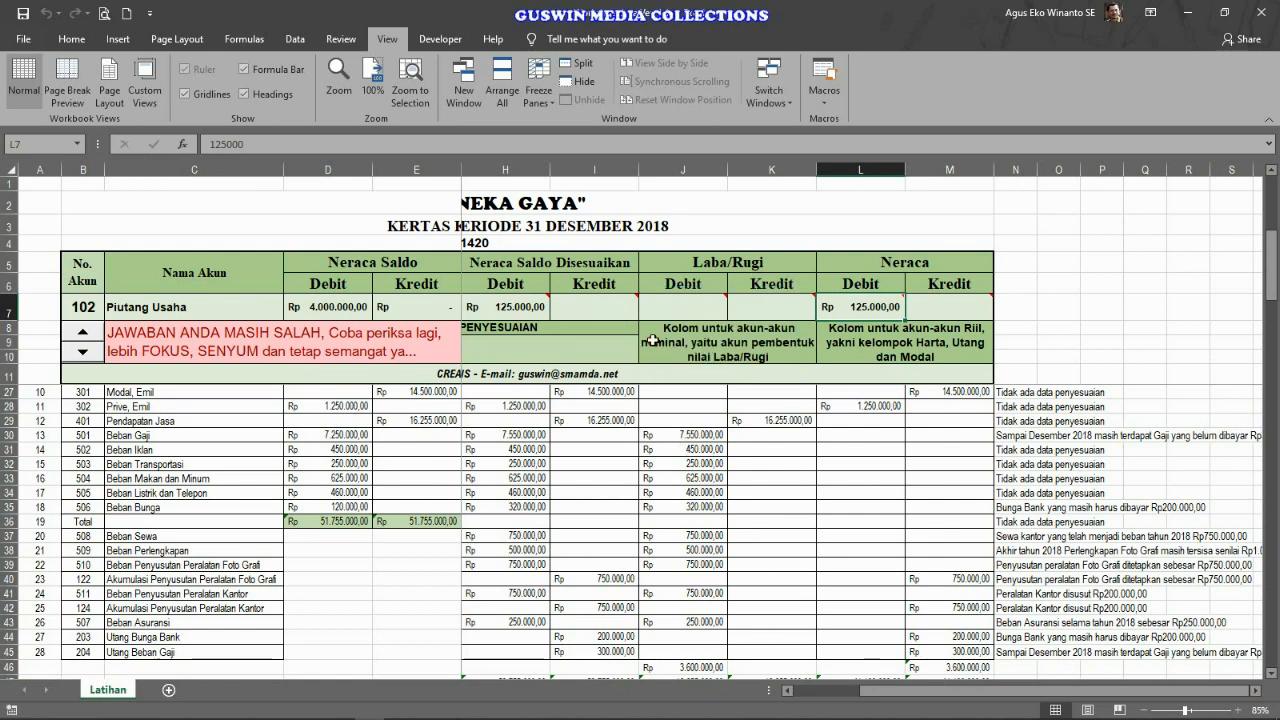
{"action": "left_click", "coordinate": [603, 305]}
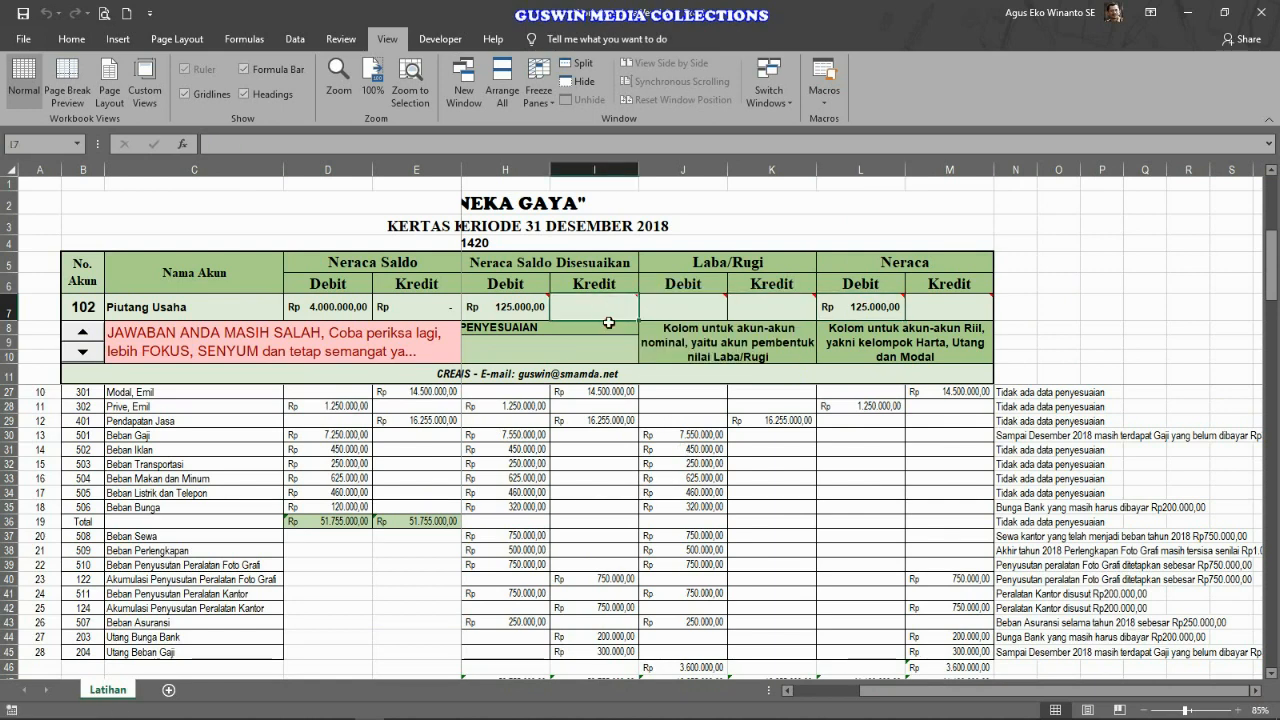
Move the exercise selection back to its start and advance it to account 105 Asuransi dibayar di muka
{"action": "left_click", "coordinate": [81, 359]}
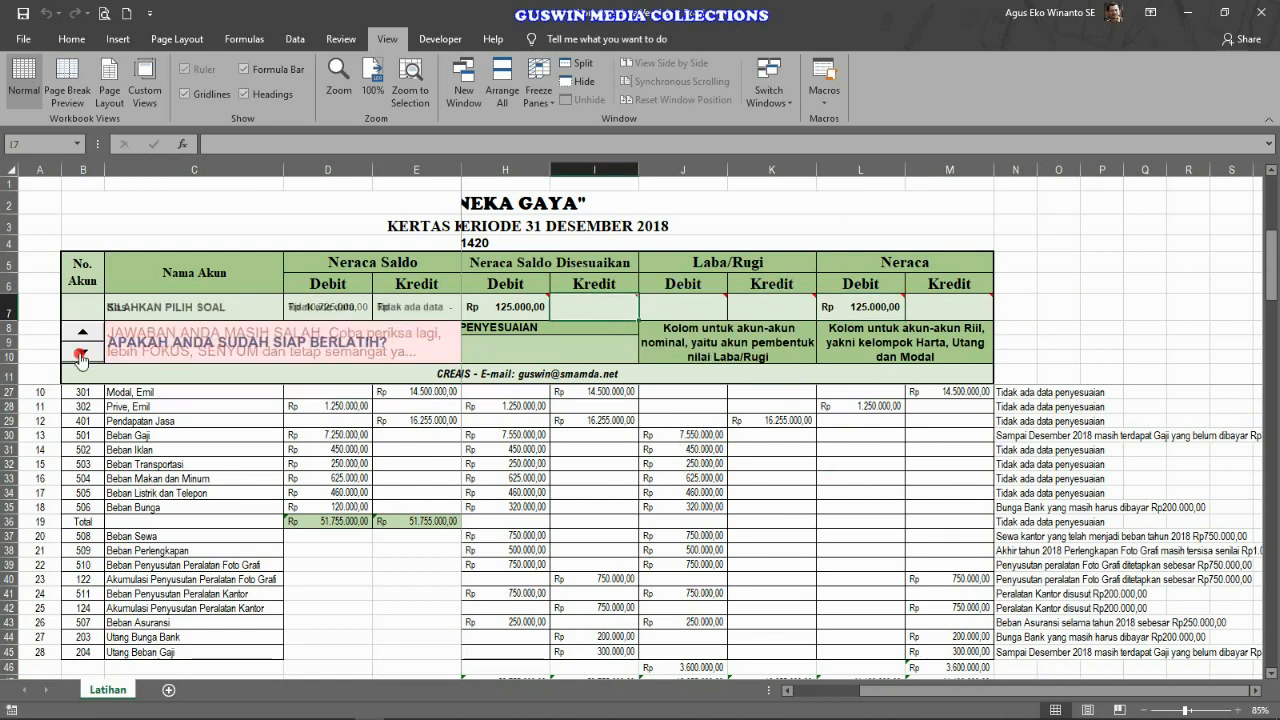
{"action": "left_click", "coordinate": [80, 338]}
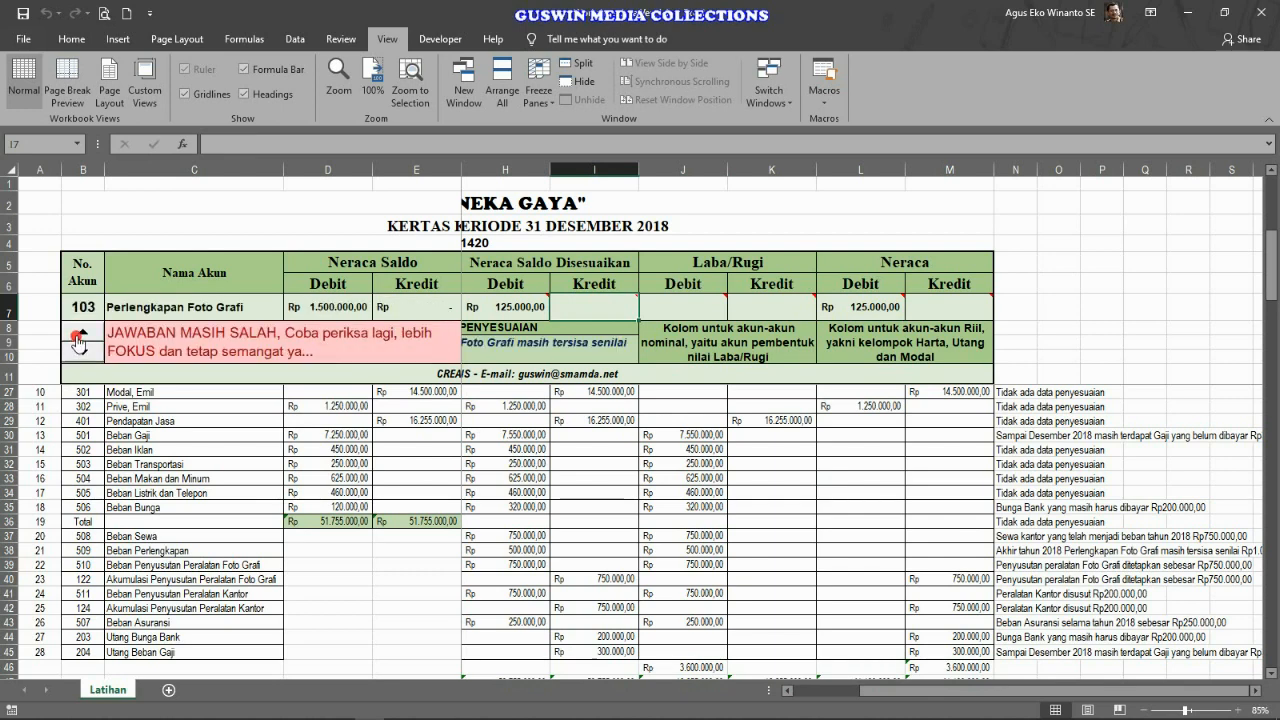
{"action": "left_click", "coordinate": [80, 338]}
{"action": "left_click", "coordinate": [80, 338]}
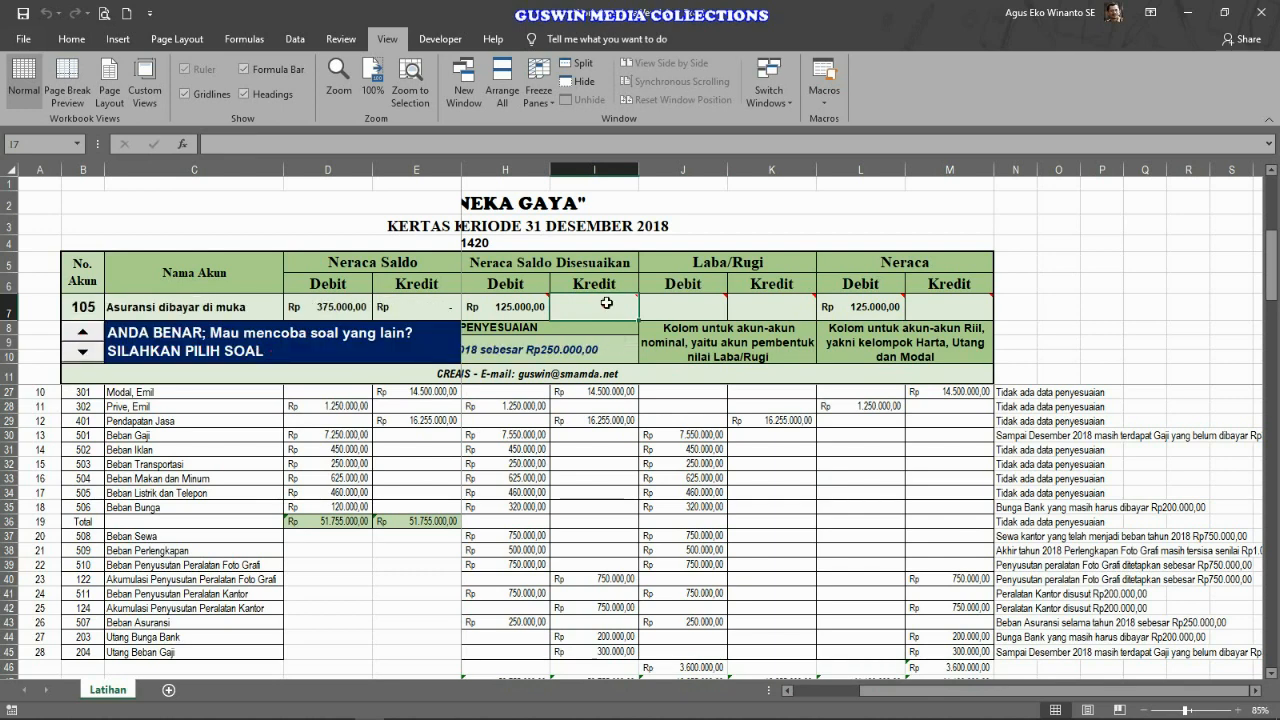
Test a 0 in the Neraca Saldo Disesuaikan Kredit answer for account 105, and clear that answer again
{"action": "mouse_move", "coordinate": [600, 303]}
{"action": "type", "text": "0"}
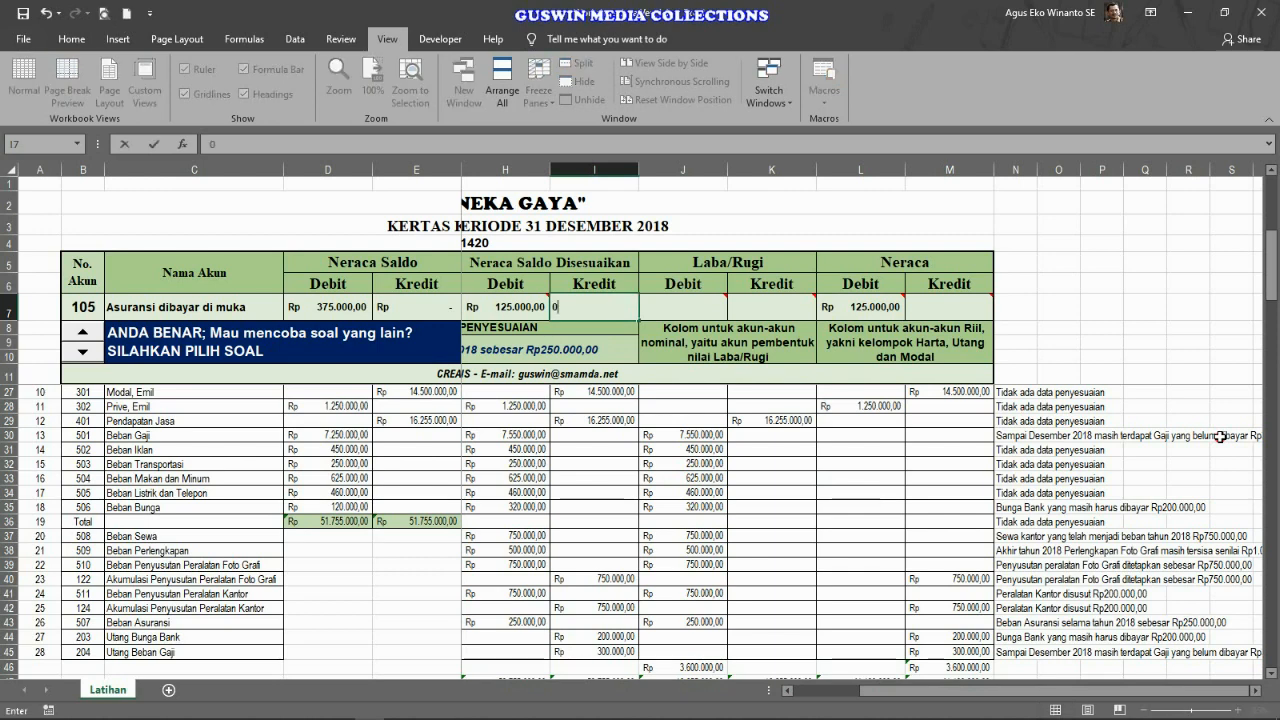
{"action": "key", "text": "Return"}
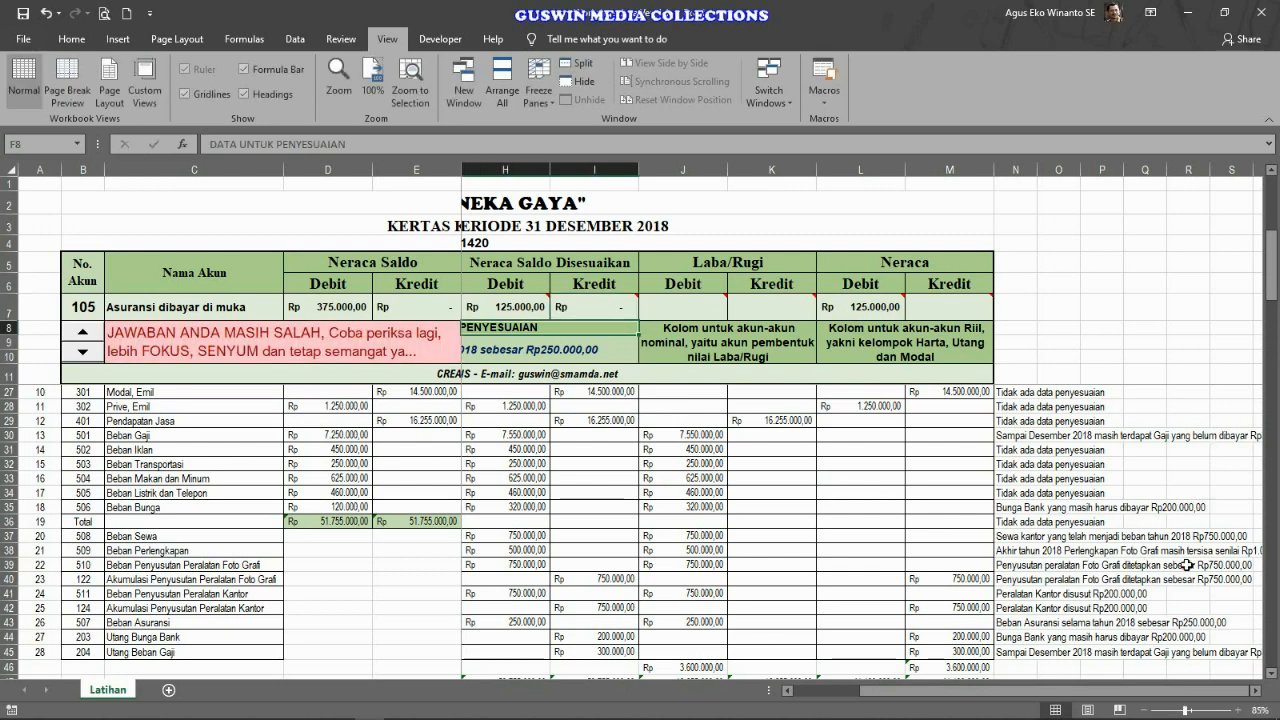
{"action": "left_click", "coordinate": [616, 304]}
{"action": "key", "text": "Delete"}
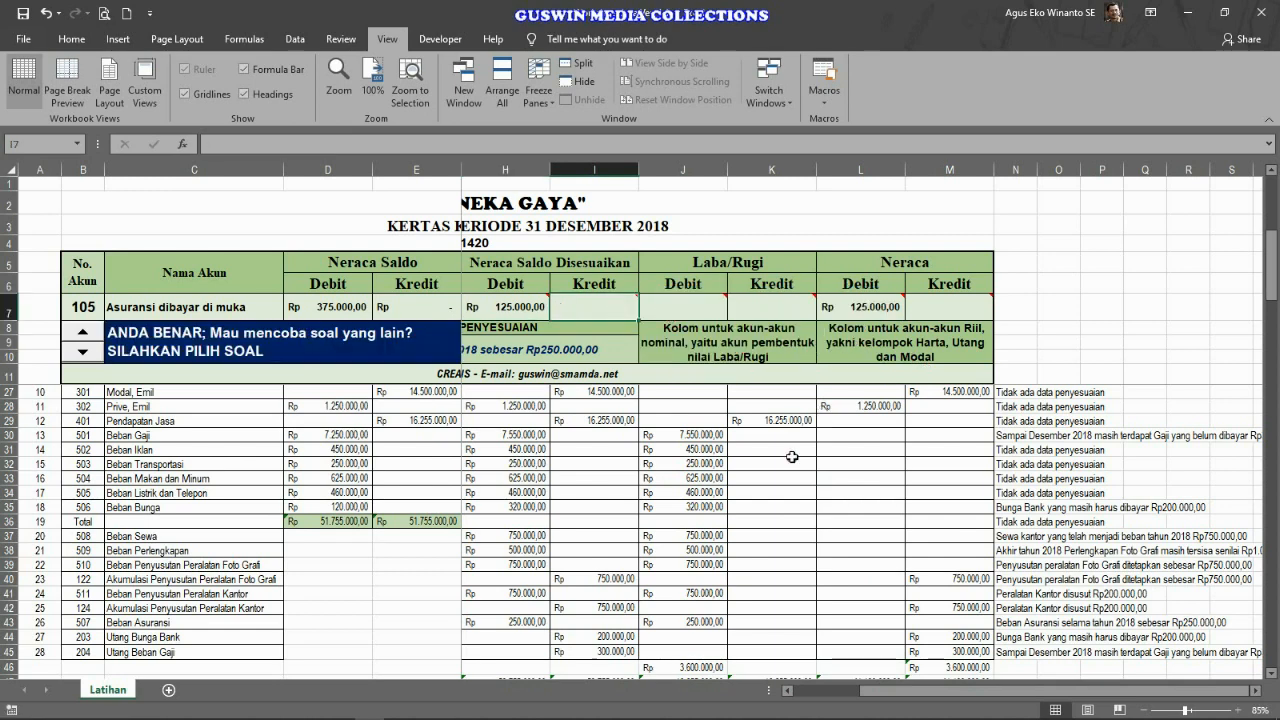
Inspect the lookup formulas in C7 and D7 above the answer table, and enlarge the formula bar
{"action": "left_click", "coordinate": [770, 490]}
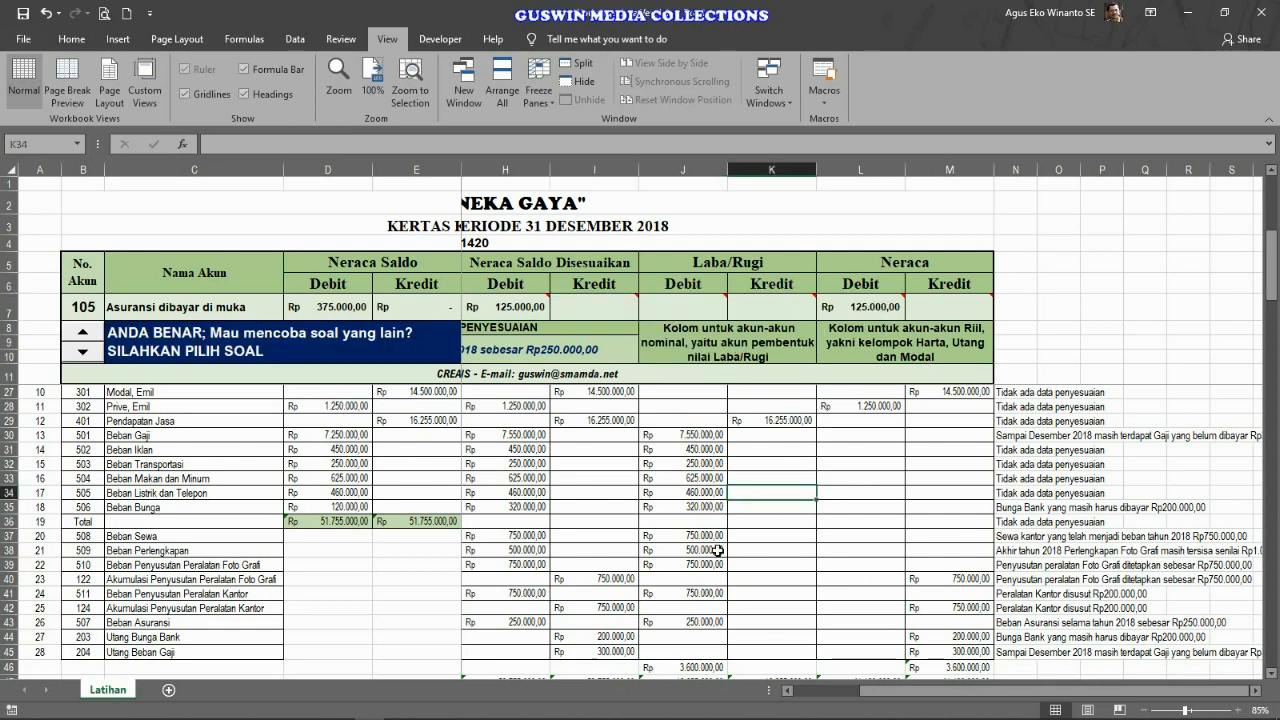
{"action": "scroll", "coordinate": [427, 509], "scroll_direction": "up", "scroll_amount": 4}
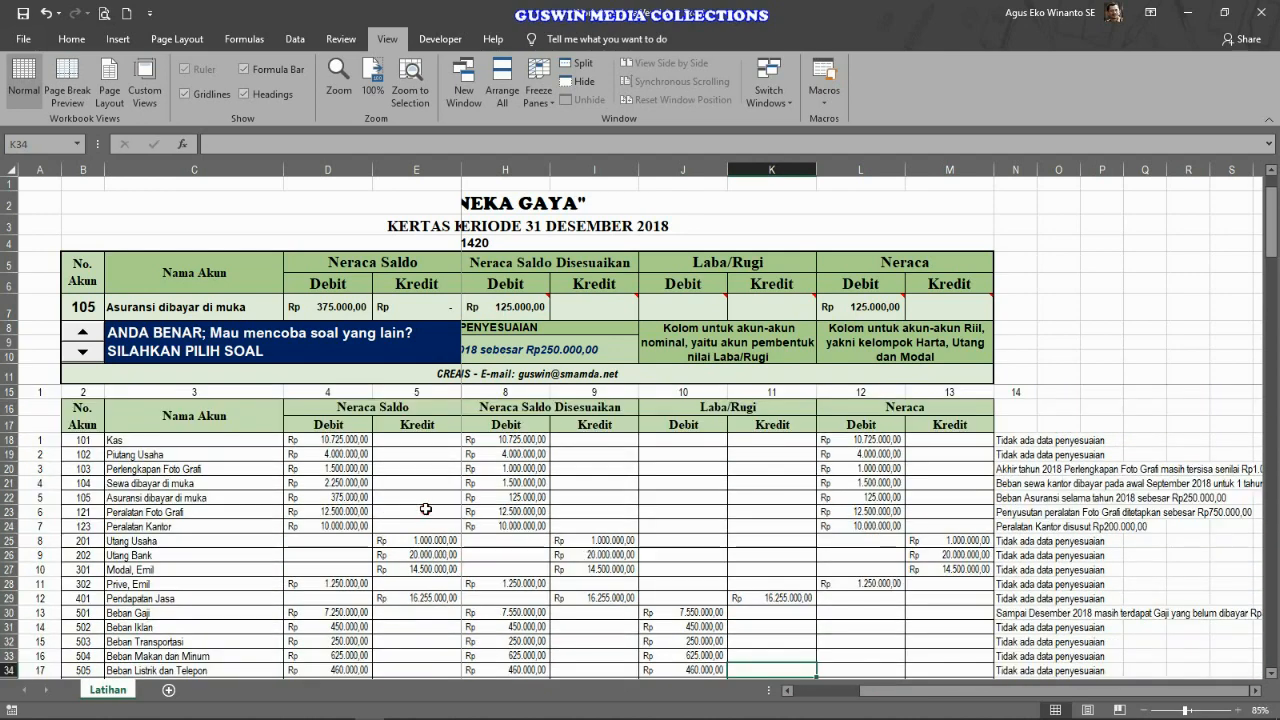
{"action": "scroll", "coordinate": [427, 509], "scroll_direction": "up", "scroll_amount": 1}
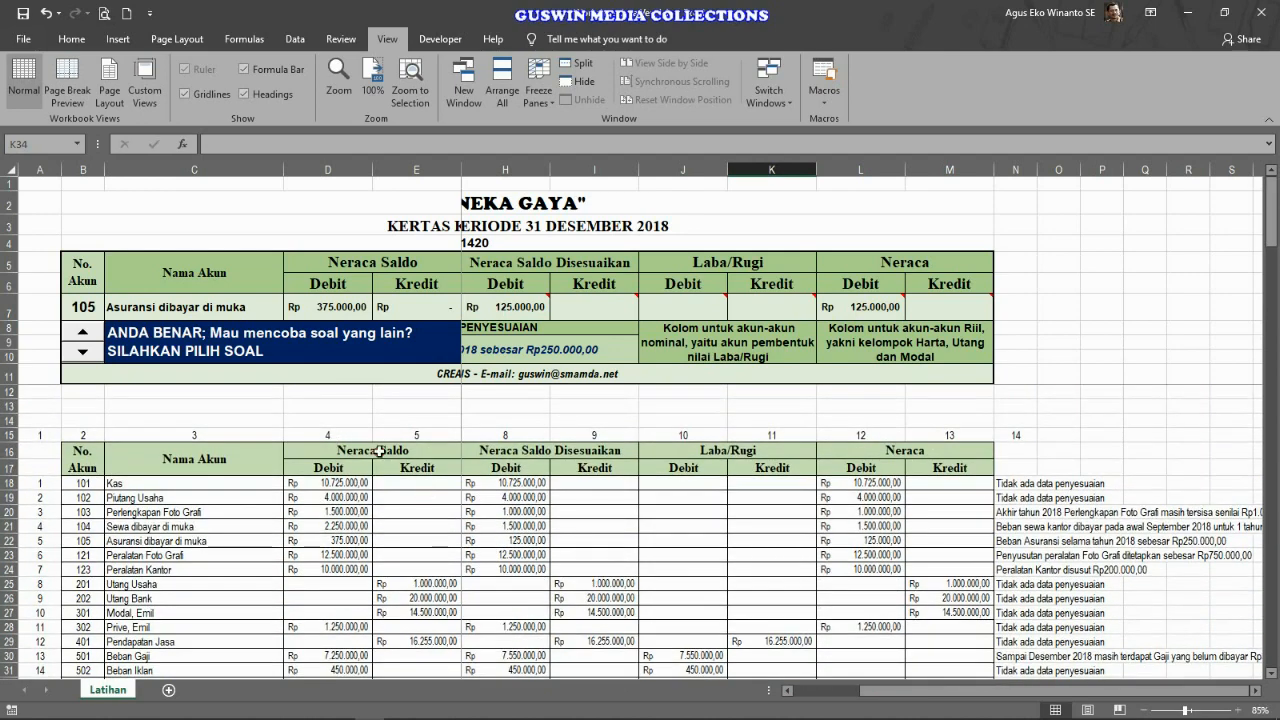
{"action": "left_click", "coordinate": [507, 405]}
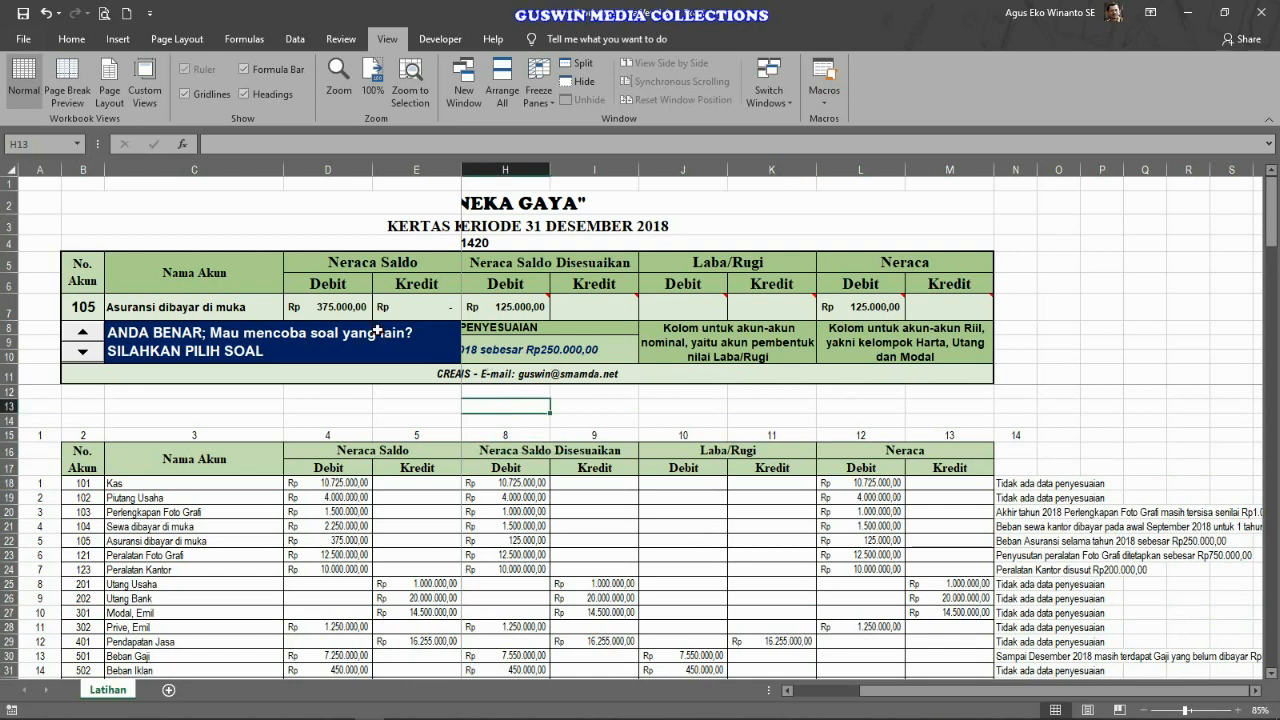
{"action": "left_click", "coordinate": [341, 342]}
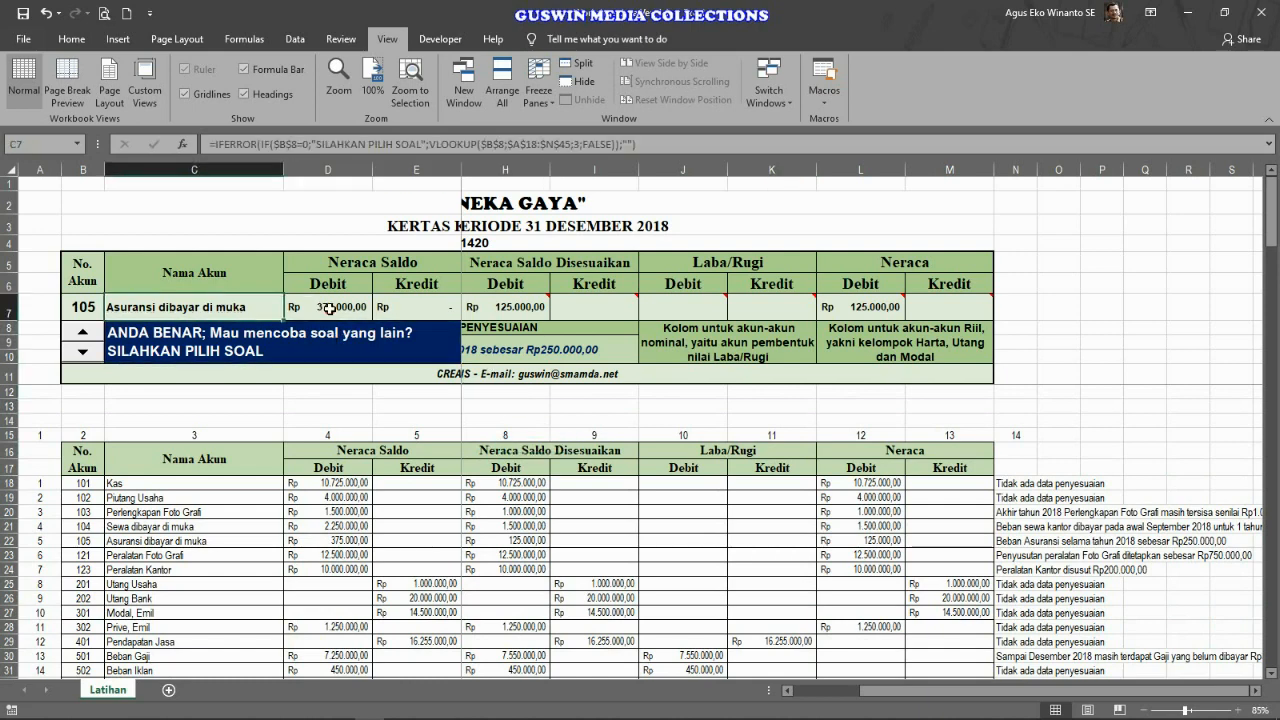
{"action": "left_click", "coordinate": [329, 308]}
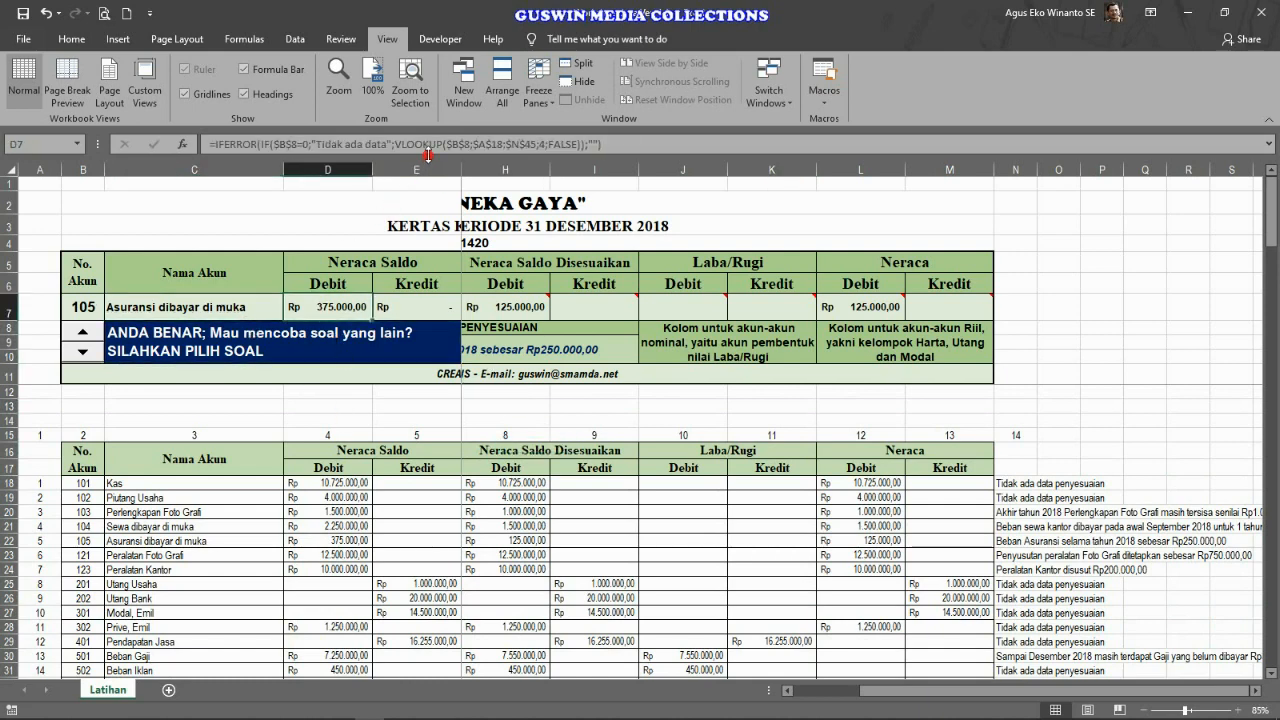
{"action": "left_click_drag", "start_coordinate": [428, 156], "coordinate": [428, 172]}
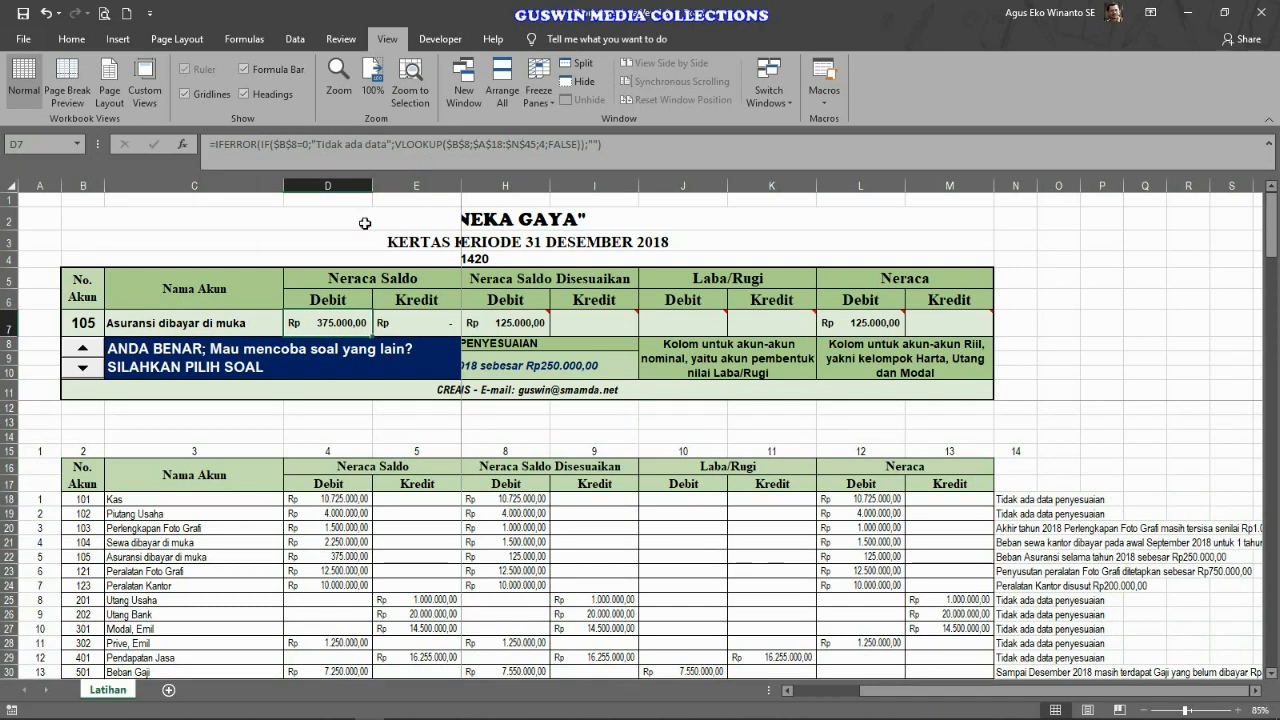
Compare the formulas in account name cell C7 and Neraca Saldo cells D7 and E7 with the contents of answer cells H7 and I7
{"action": "left_click", "coordinate": [201, 323]}
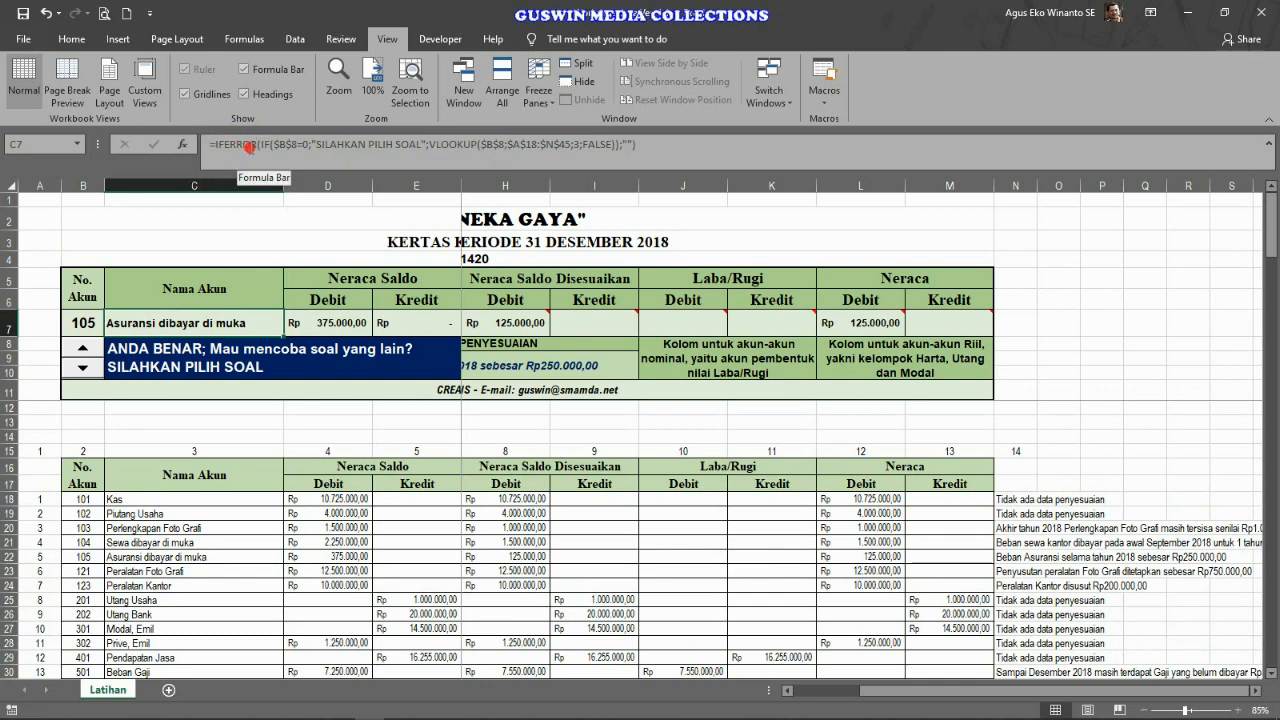
{"action": "left_click", "coordinate": [204, 363]}
{"action": "left_click", "coordinate": [212, 324]}
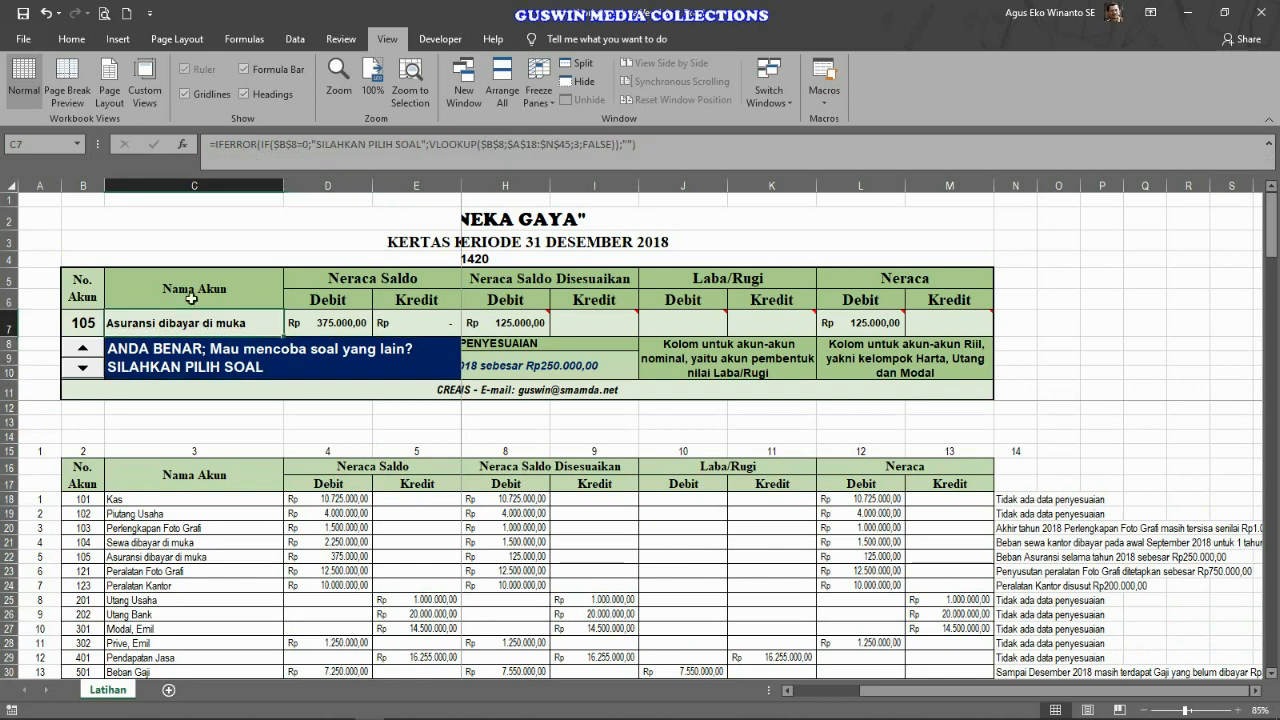
{"action": "left_click", "coordinate": [340, 324]}
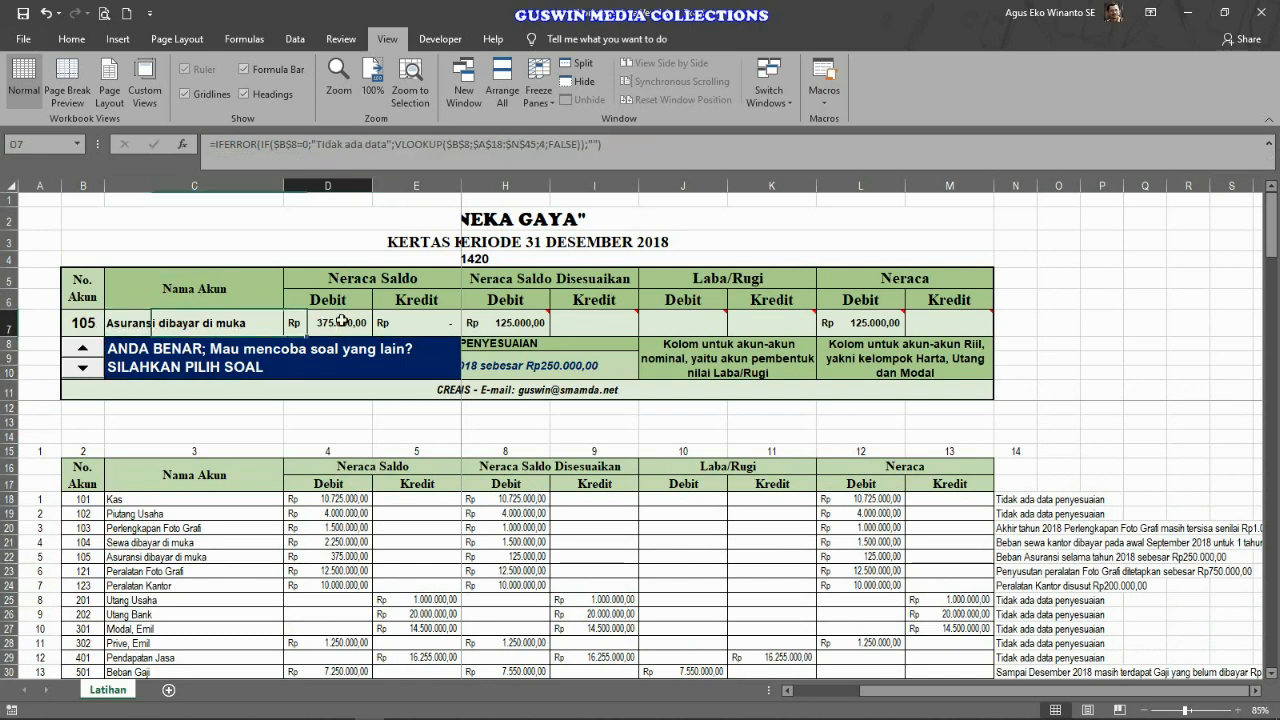
{"action": "left_click", "coordinate": [427, 316]}
{"action": "left_click", "coordinate": [522, 325]}
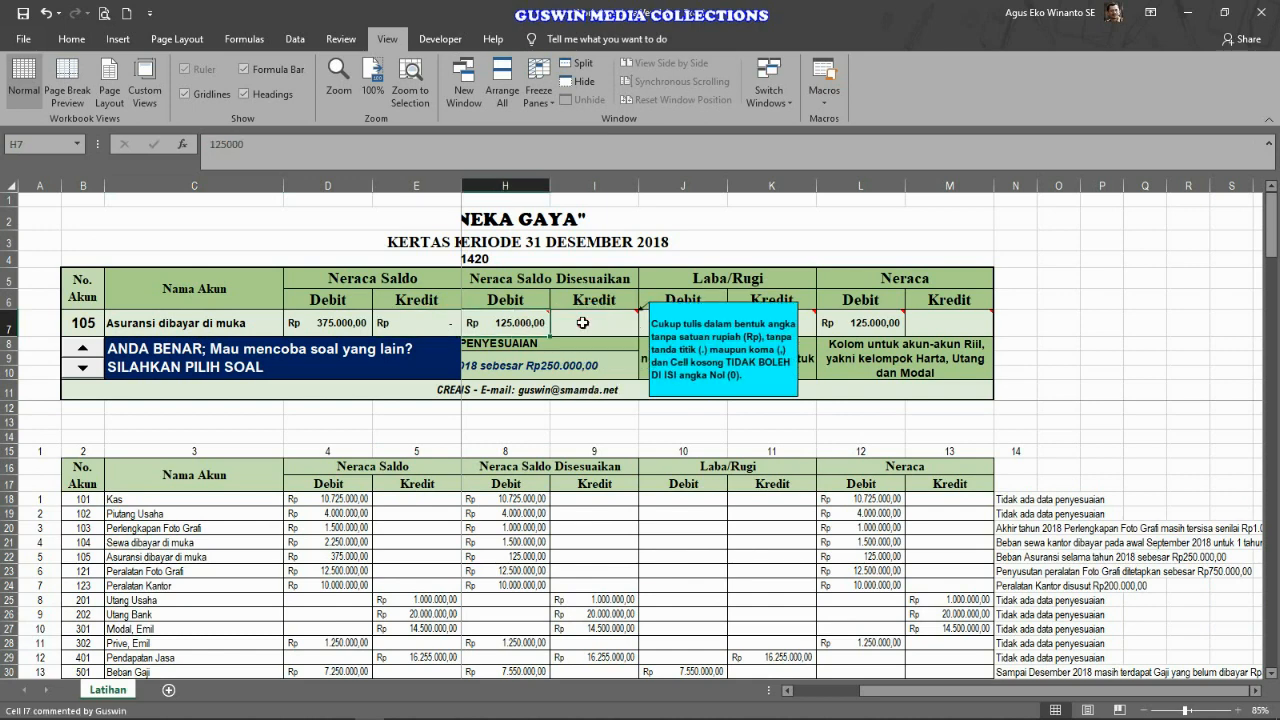
{"action": "left_click", "coordinate": [584, 322]}
{"action": "left_click", "coordinate": [328, 317]}
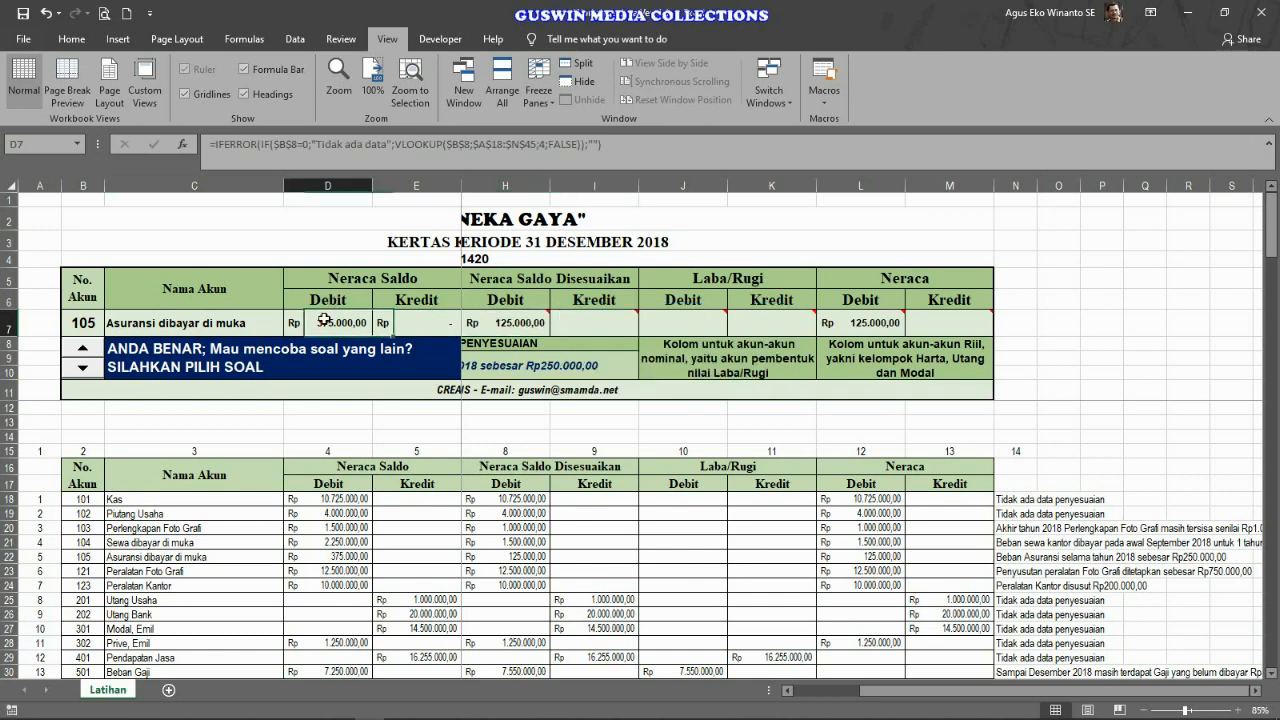
{"action": "left_click", "coordinate": [415, 321]}
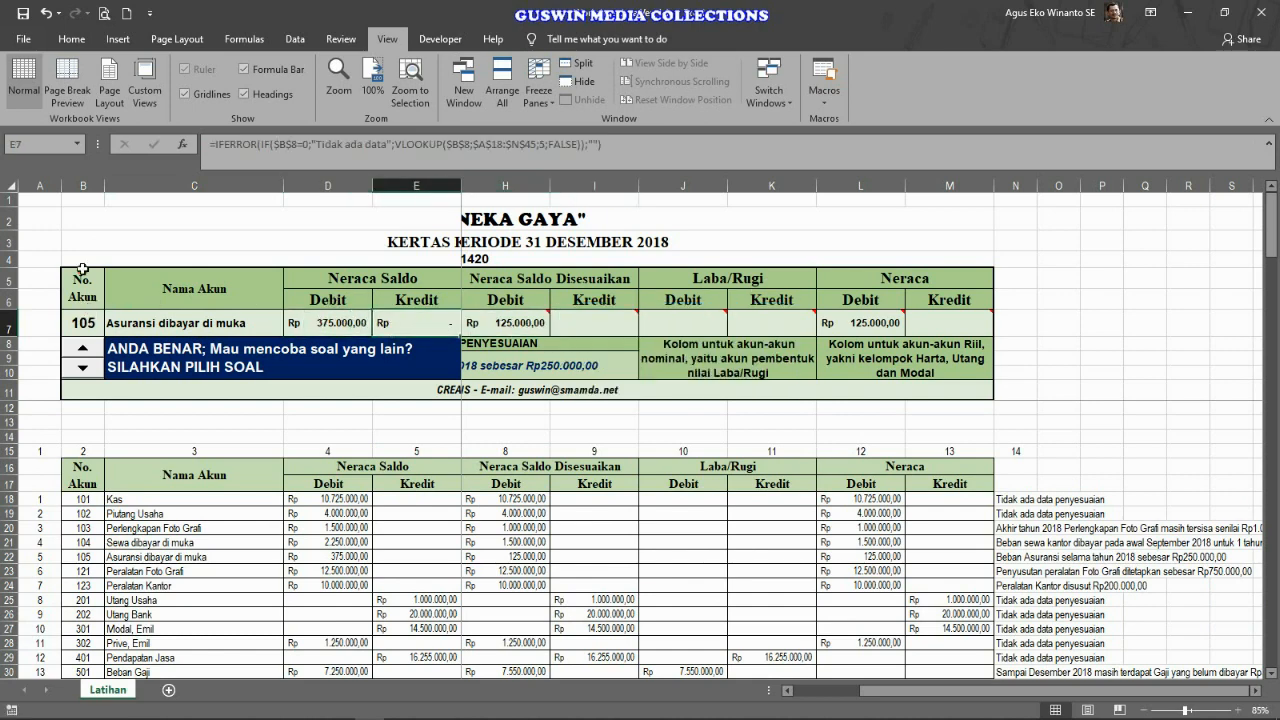
Examine the formulas behind account number B7, adjustment note F9 and feedback message C8, enlarging the formula bar to fit the longest one
{"action": "left_click", "coordinate": [83, 367]}
{"action": "left_click", "coordinate": [83, 350]}
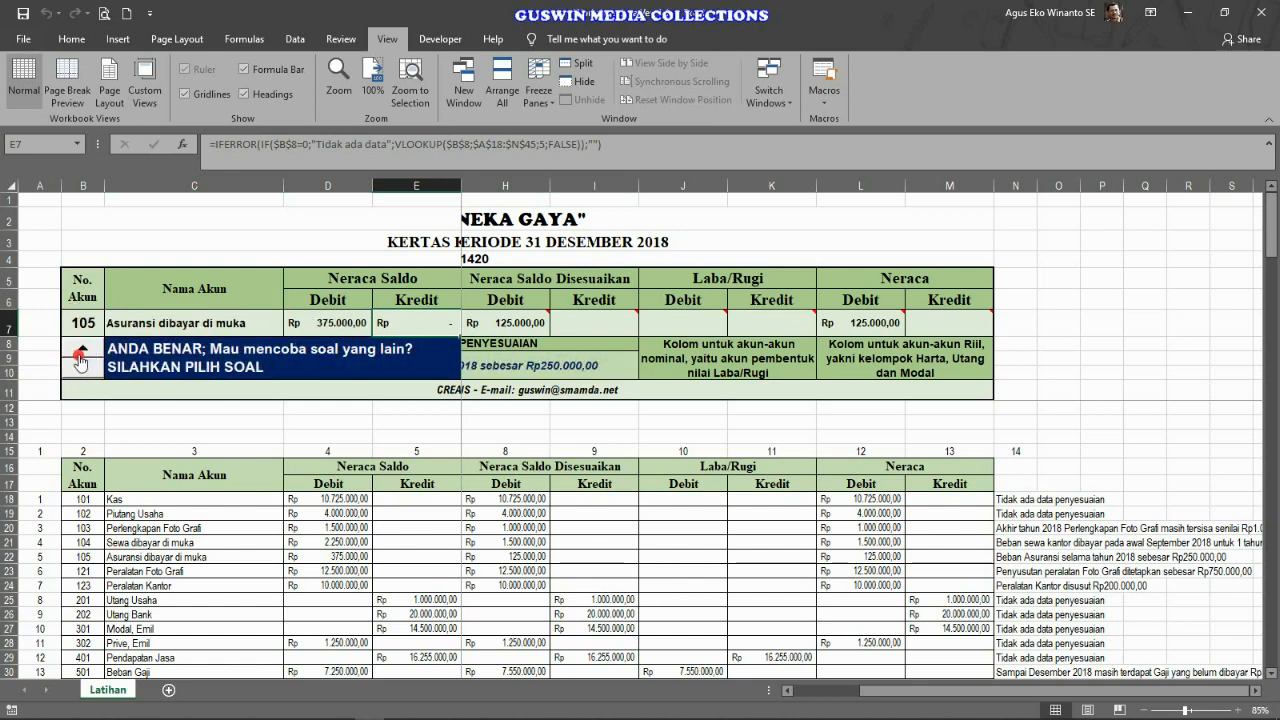
{"action": "left_click", "coordinate": [85, 328]}
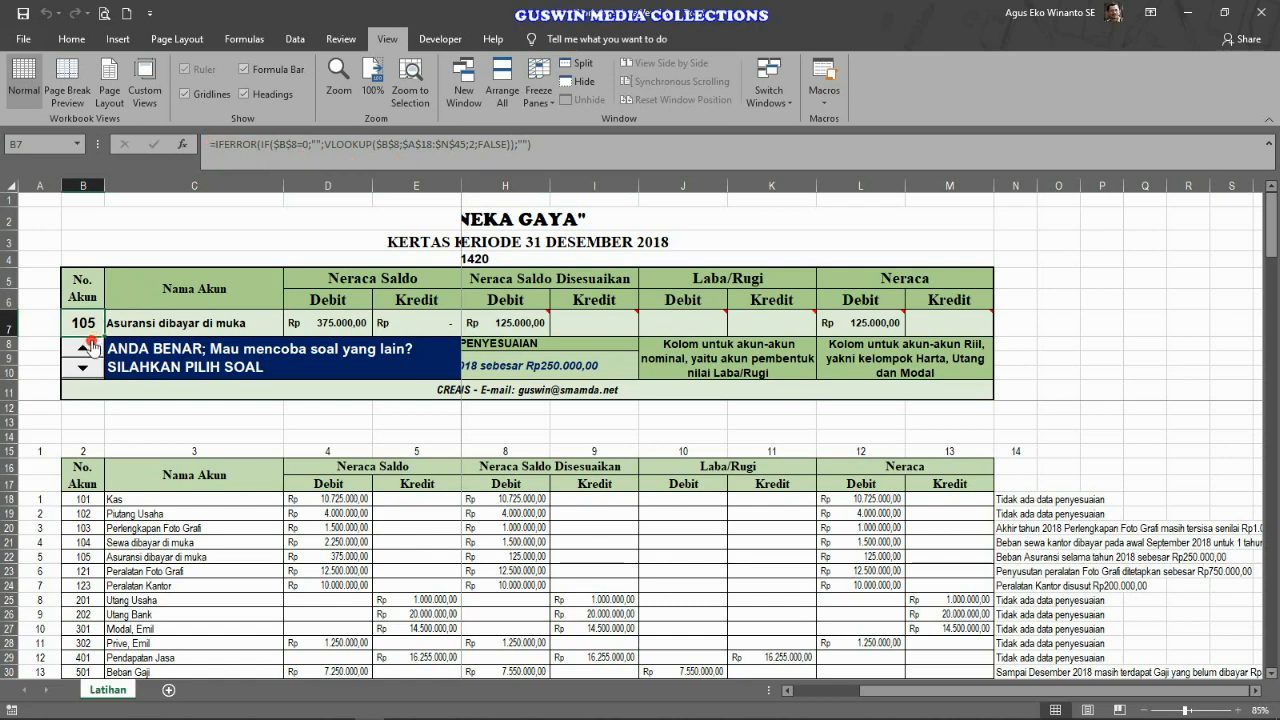
{"action": "left_click", "coordinate": [533, 360]}
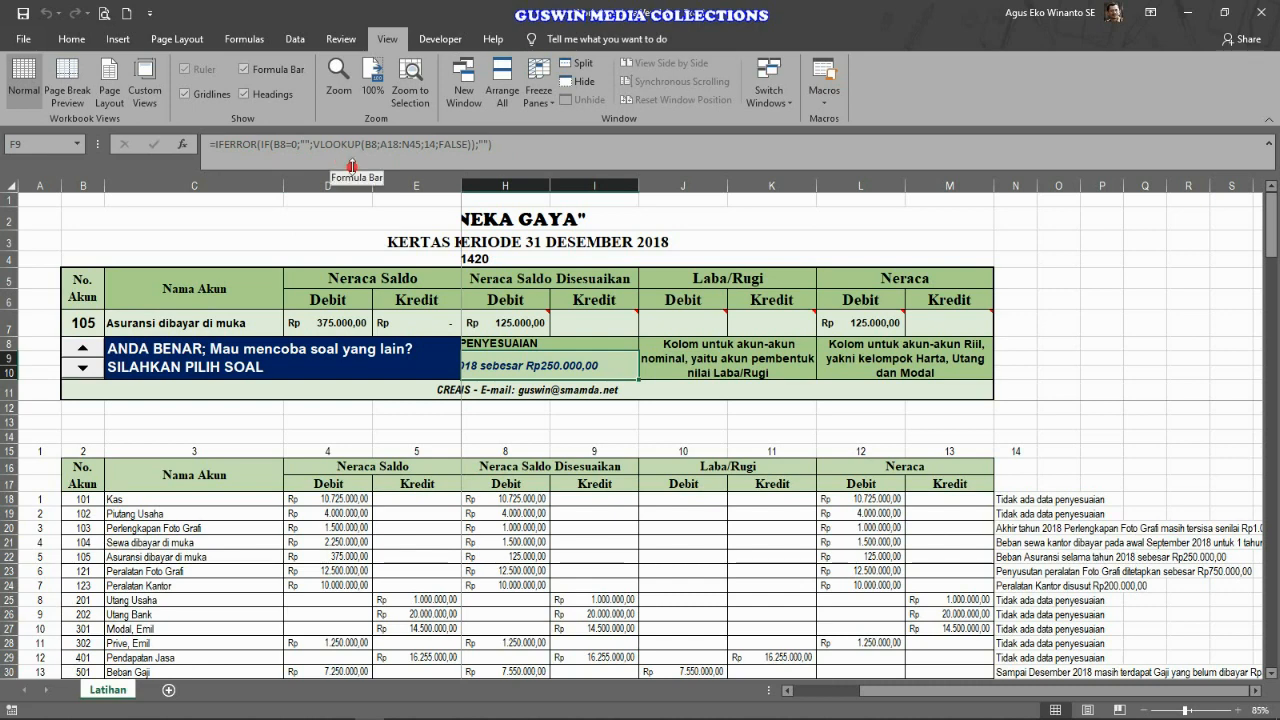
{"action": "left_click", "coordinate": [408, 370]}
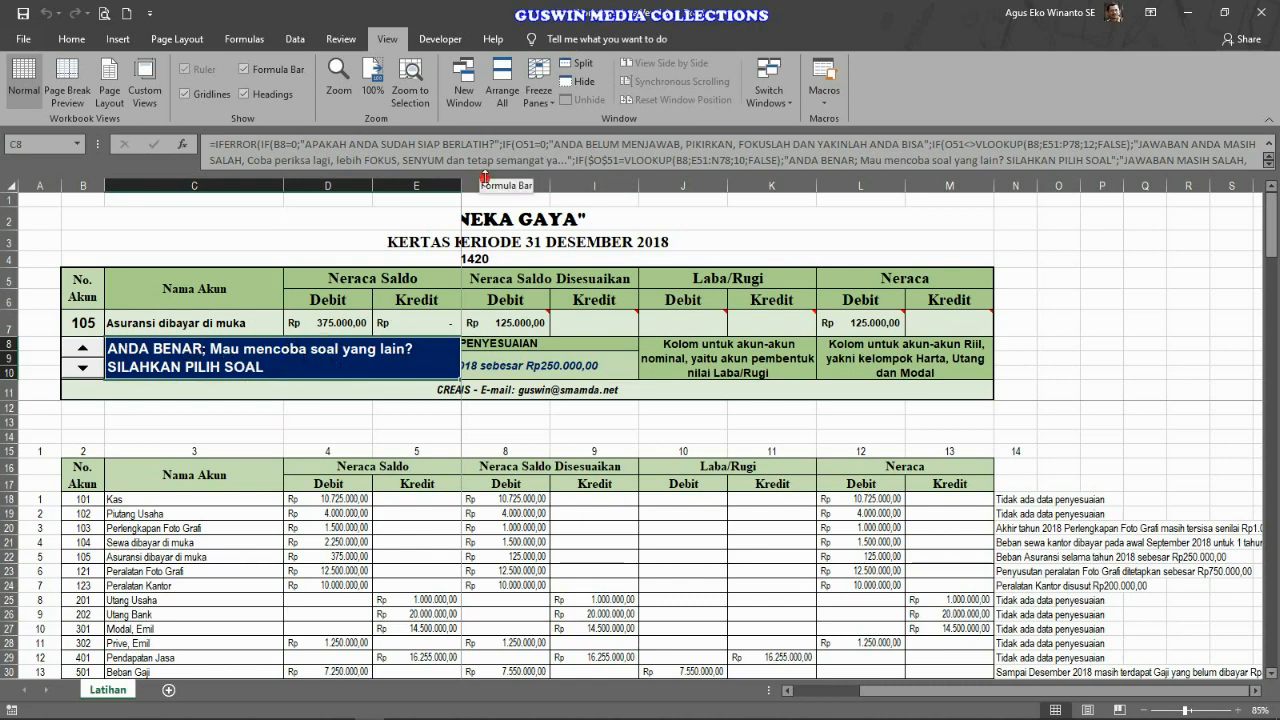
{"action": "left_click_drag", "start_coordinate": [483, 172], "coordinate": [481, 192]}
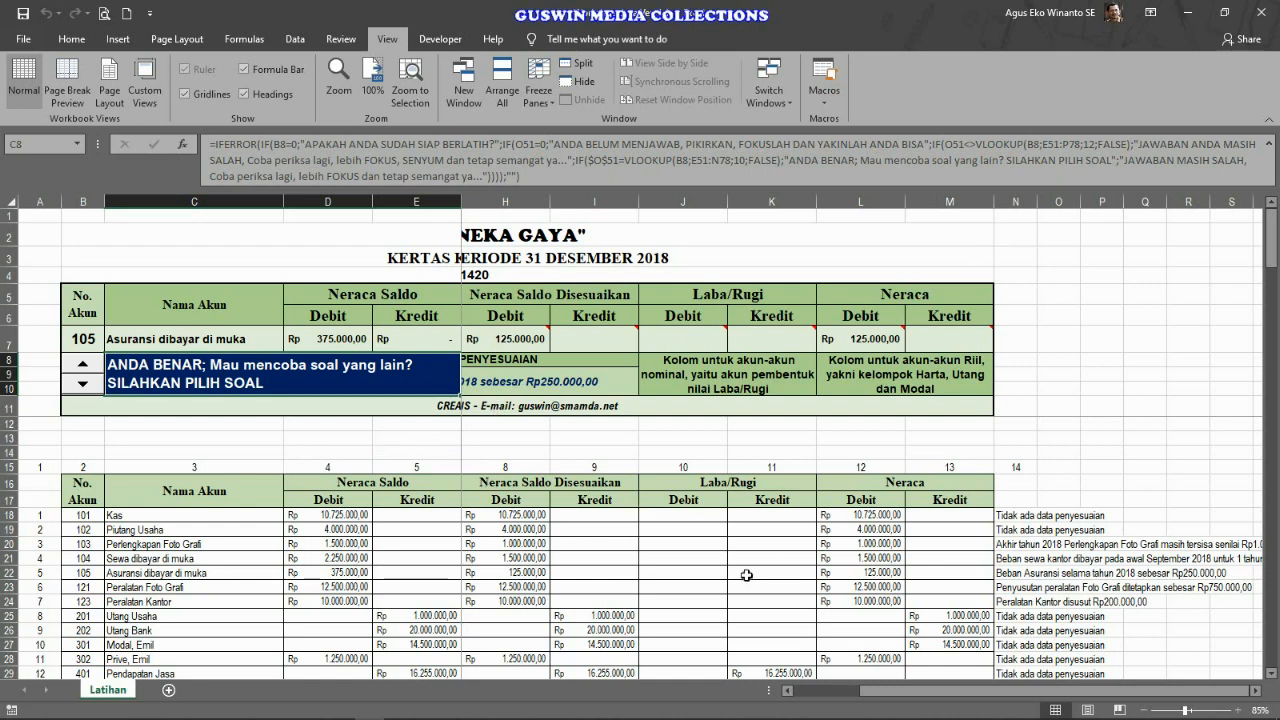
Look over the answer-checking table that starts at row 49, including its check columns N, O and P
{"action": "scroll", "coordinate": [746, 575], "scroll_direction": "down", "scroll_amount": 5}
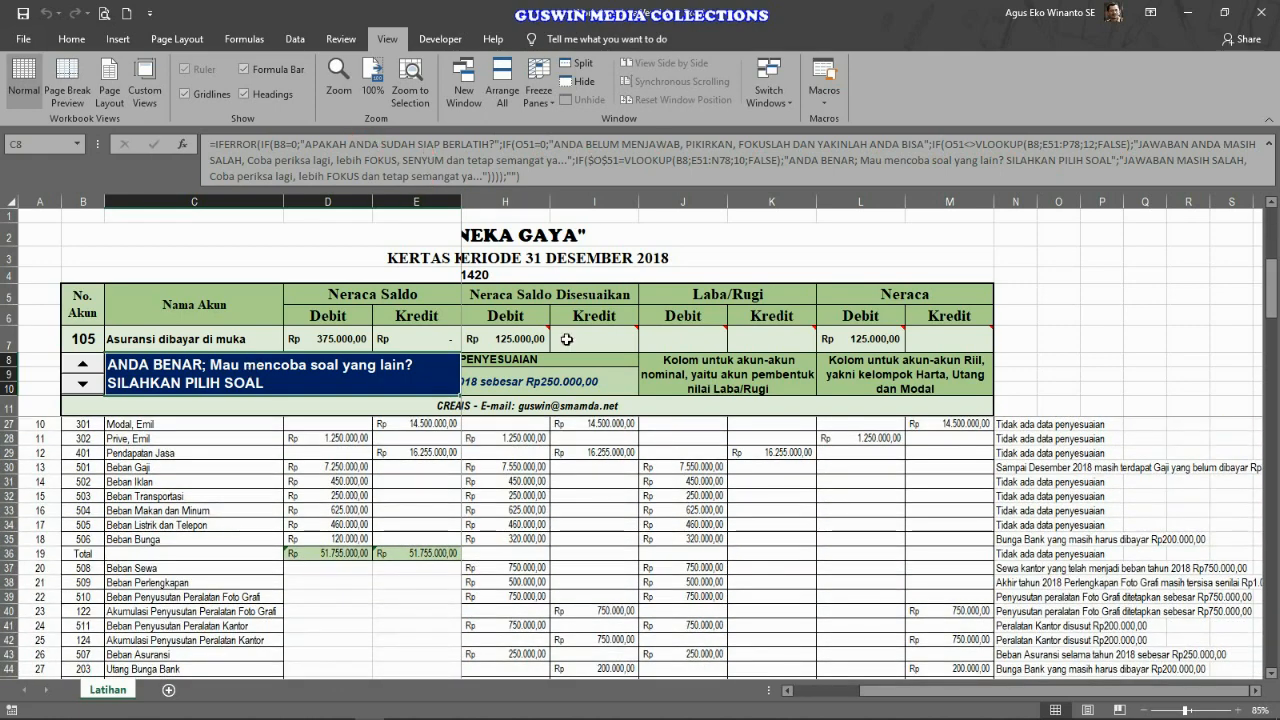
{"action": "scroll", "coordinate": [510, 455], "scroll_direction": "down", "scroll_amount": 7}
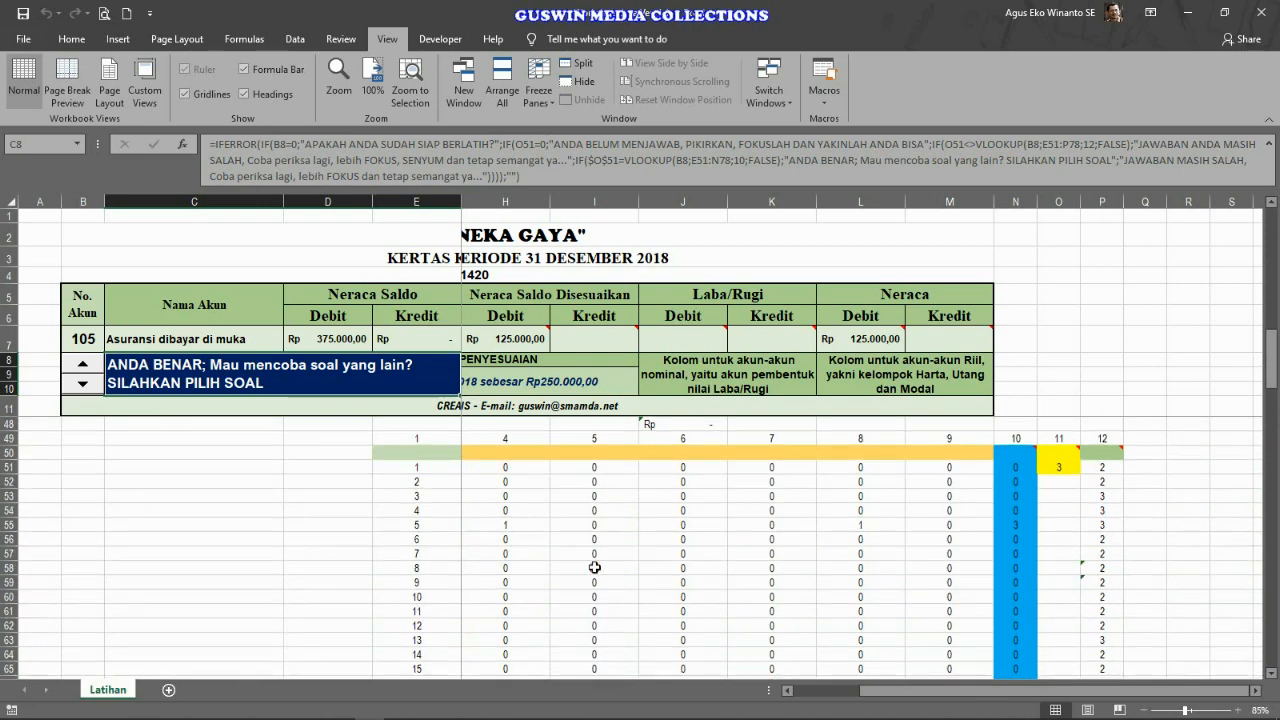
{"action": "scroll", "coordinate": [594, 566], "scroll_direction": "up", "scroll_amount": 2}
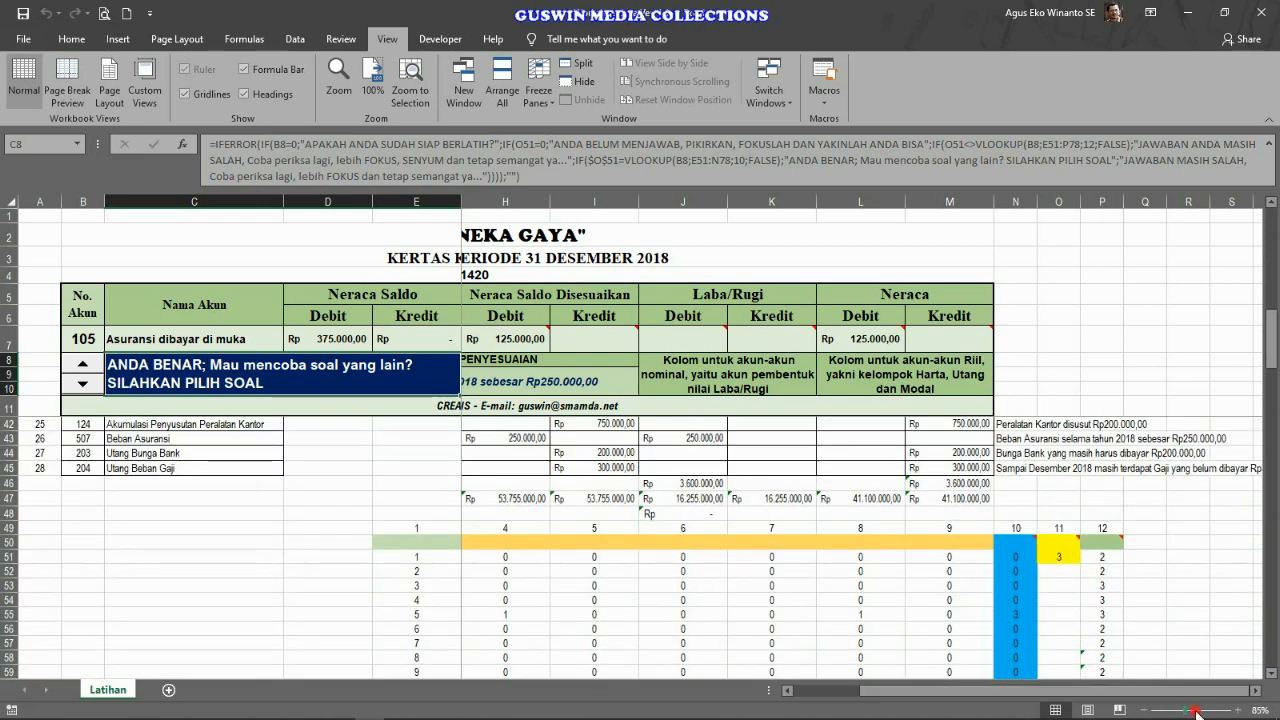
{"action": "left_click", "coordinate": [1257, 691]}
{"action": "left_click", "coordinate": [1257, 691]}
{"action": "left_click", "coordinate": [1257, 691]}
{"action": "left_click", "coordinate": [1257, 691]}
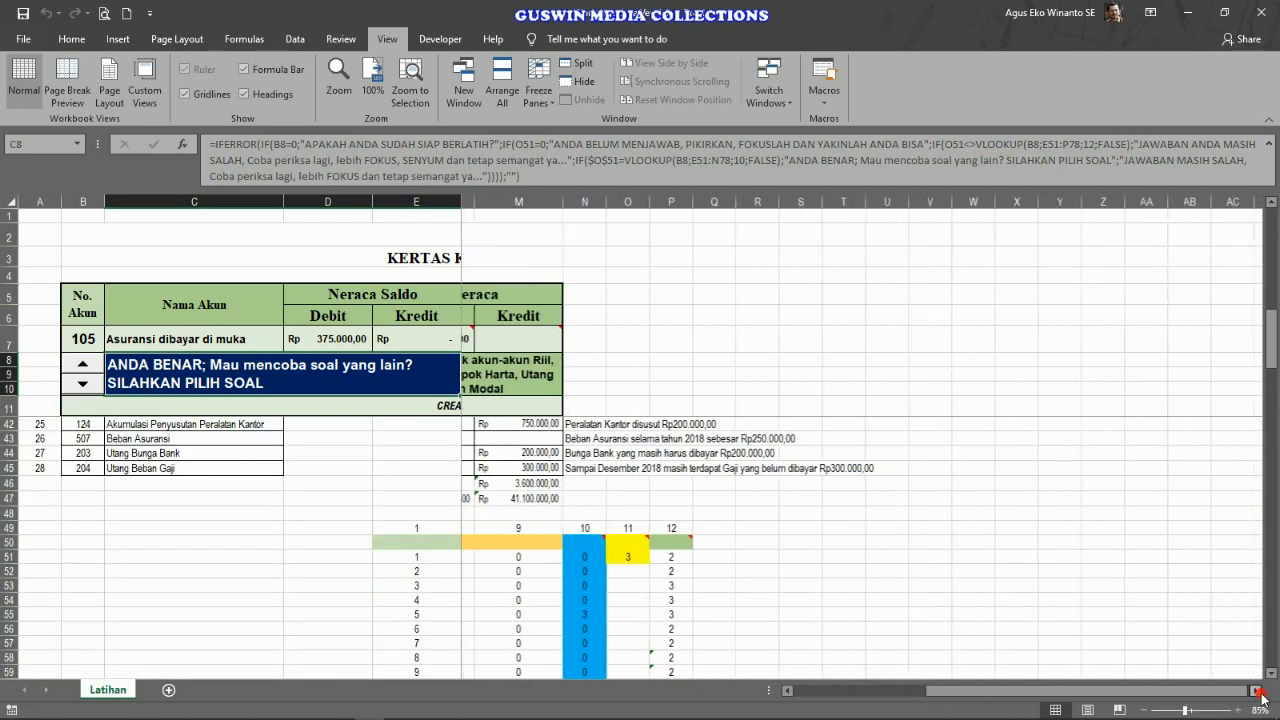
{"action": "left_click", "coordinate": [1257, 691]}
{"action": "left_click", "coordinate": [1257, 691]}
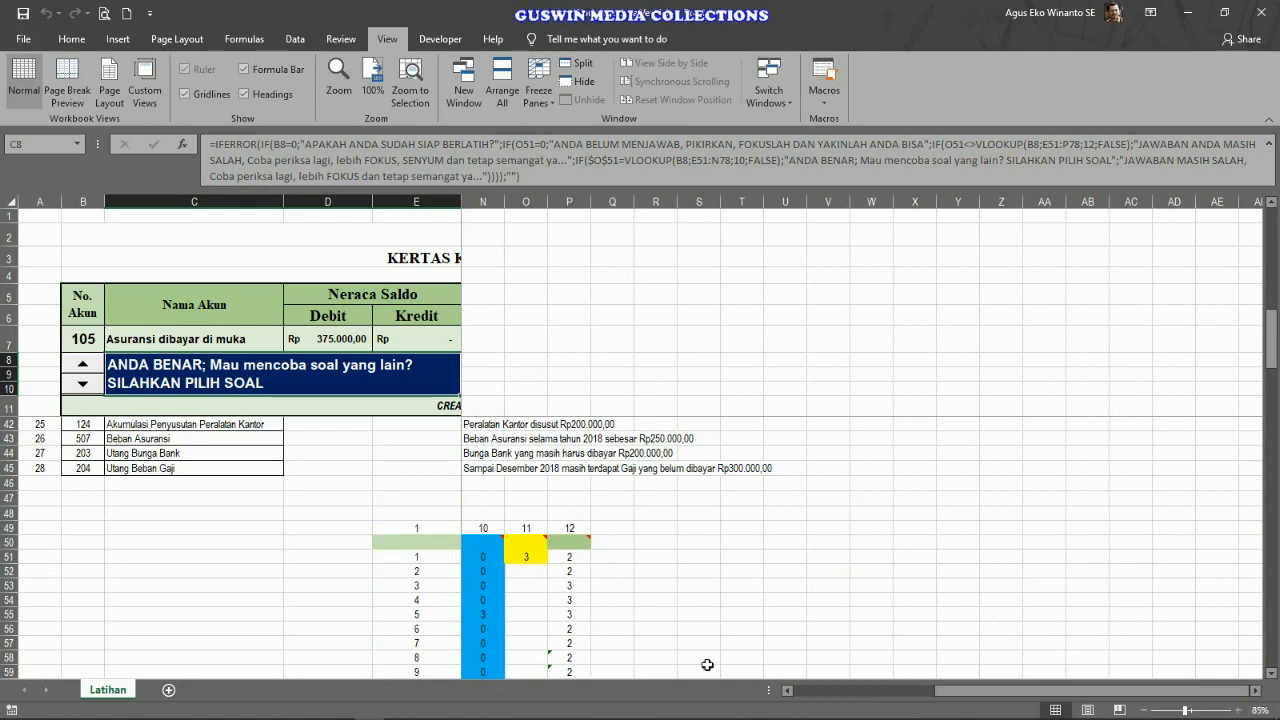
{"action": "left_click", "coordinate": [706, 627]}
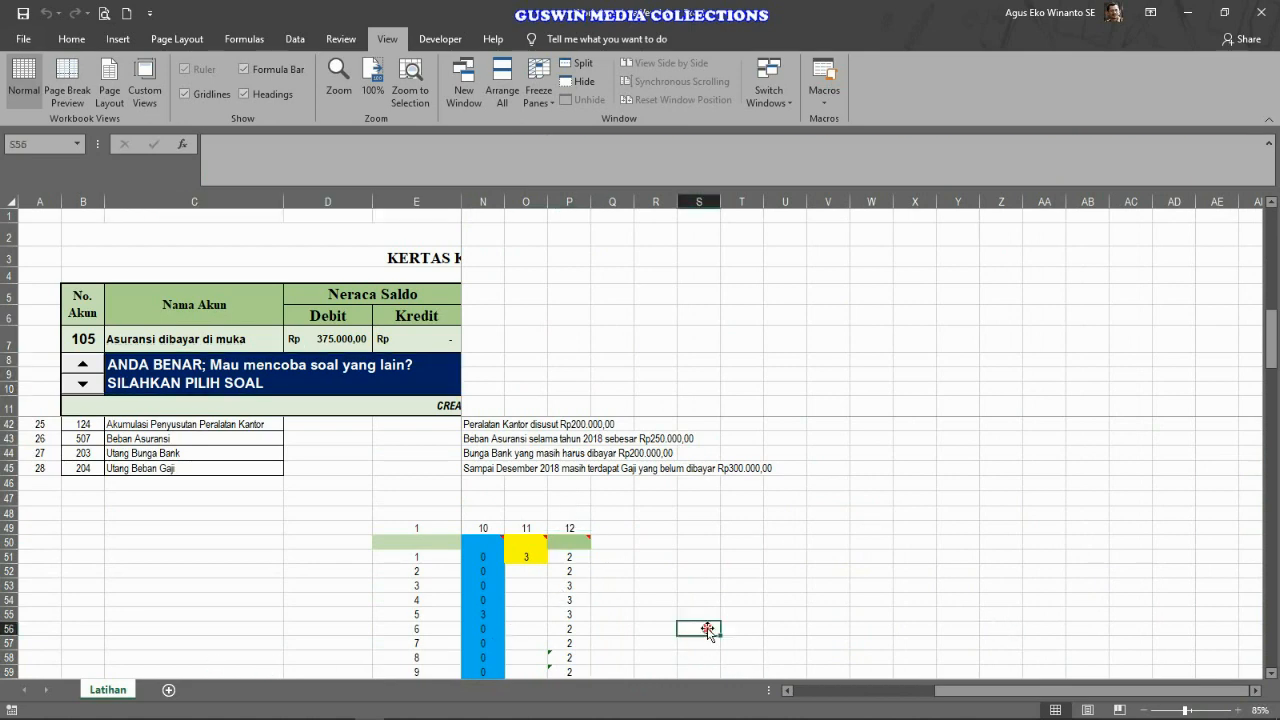
{"action": "left_click", "coordinate": [231, 541]}
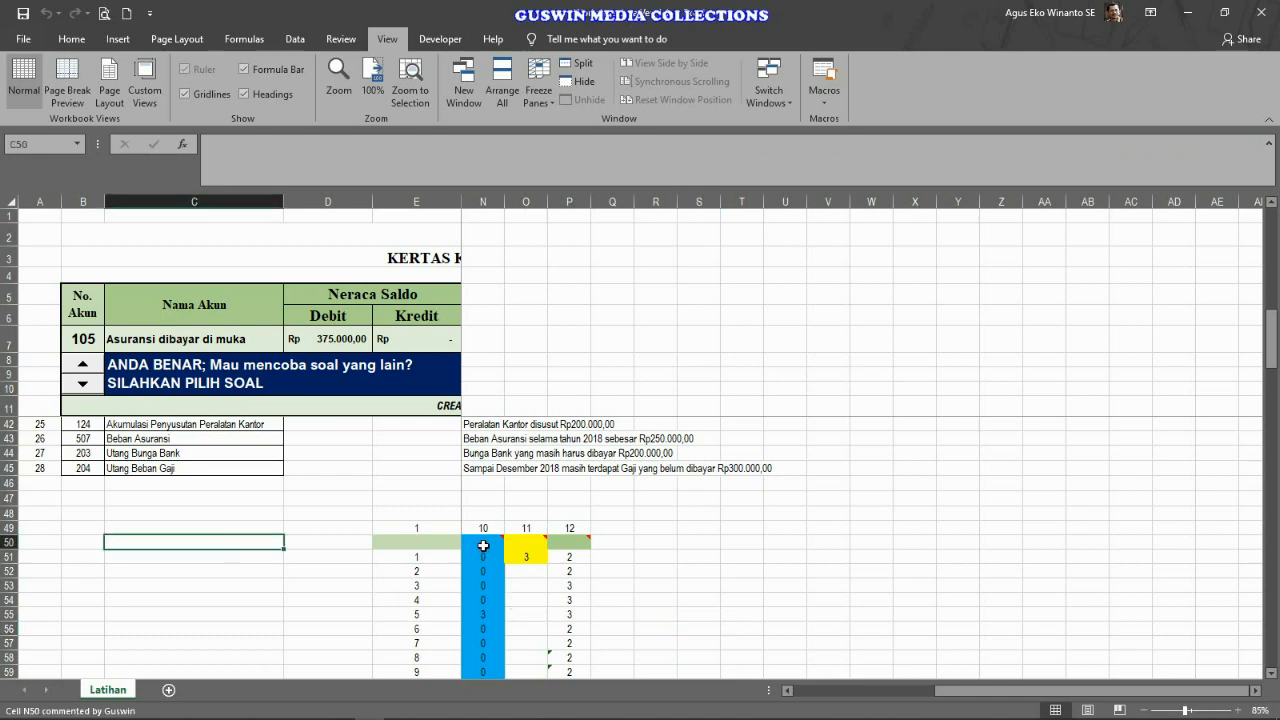
Examine the comments on N50 and O50 and the formulas in N51 and N54 of the answer-checking table
{"action": "mouse_move", "coordinate": [483, 545]}
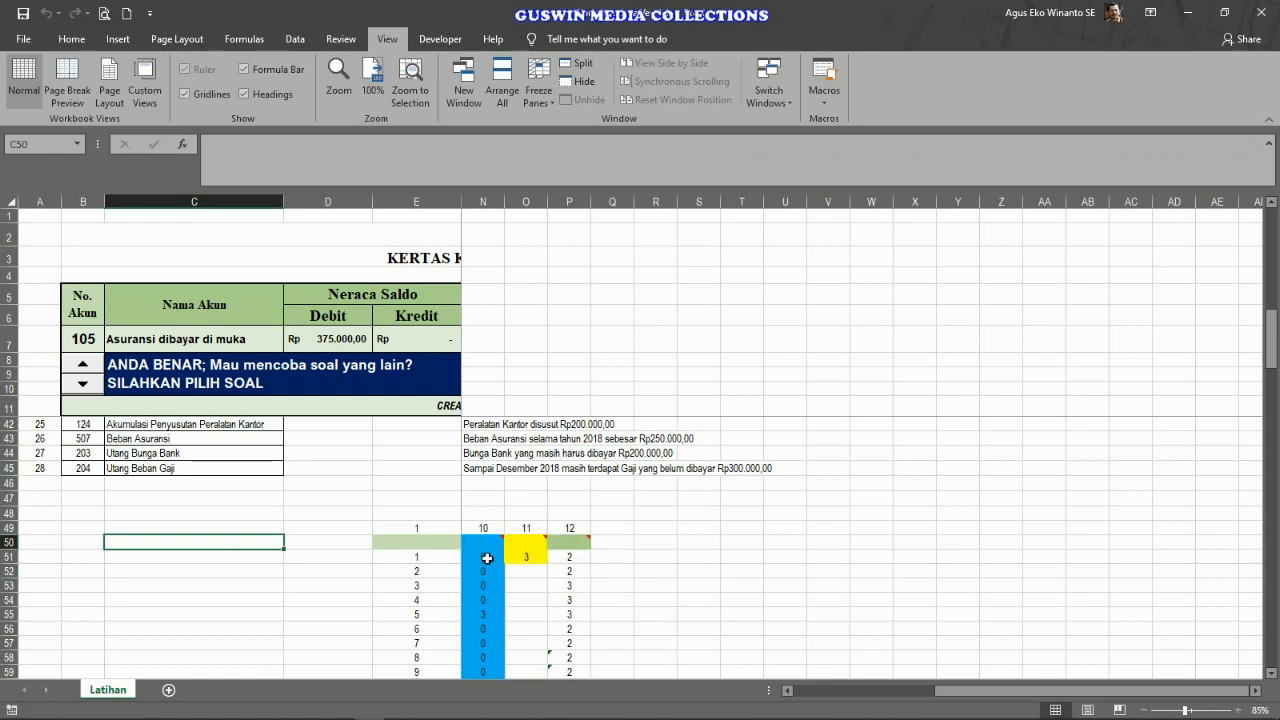
{"action": "left_click", "coordinate": [485, 560]}
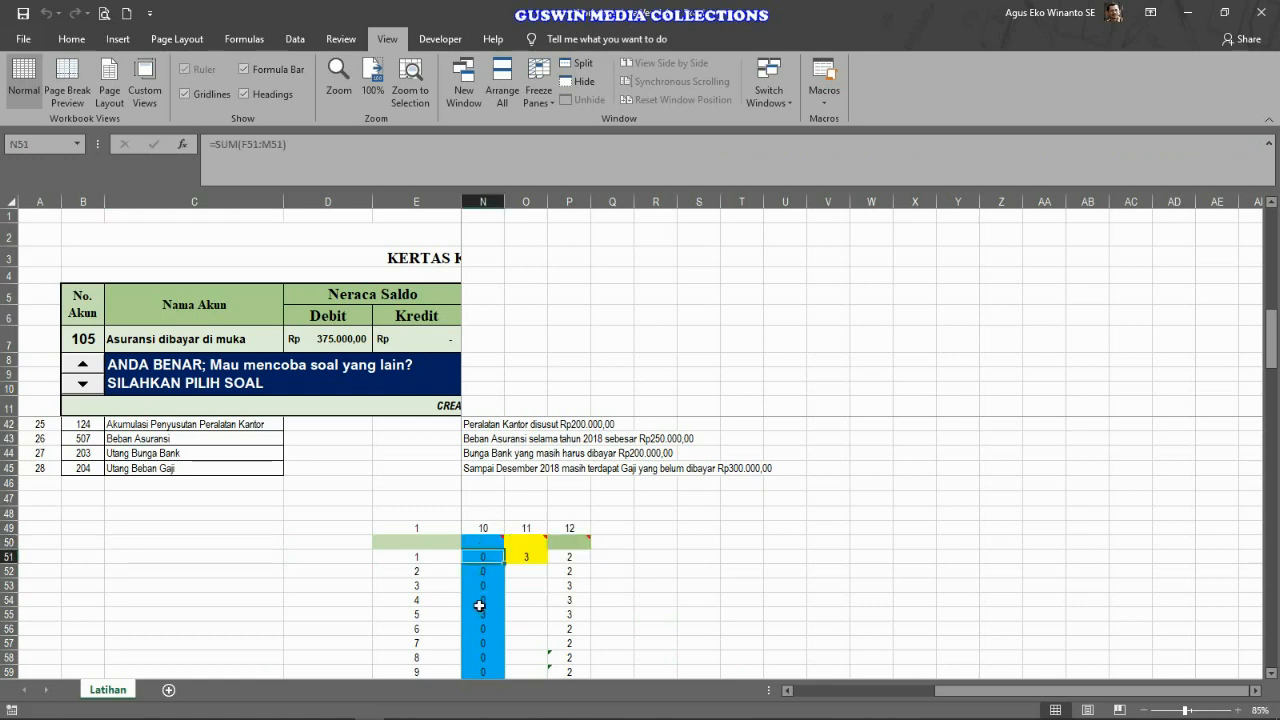
{"action": "left_click", "coordinate": [483, 546]}
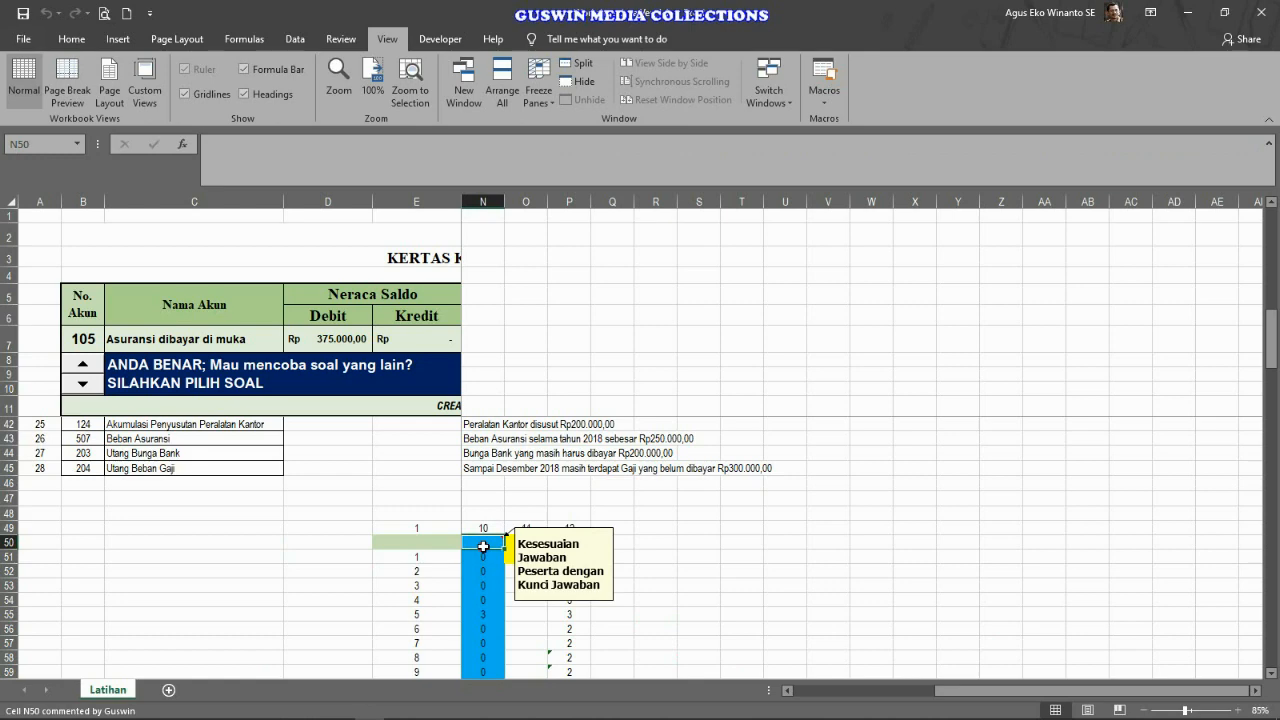
{"action": "left_click", "coordinate": [483, 599]}
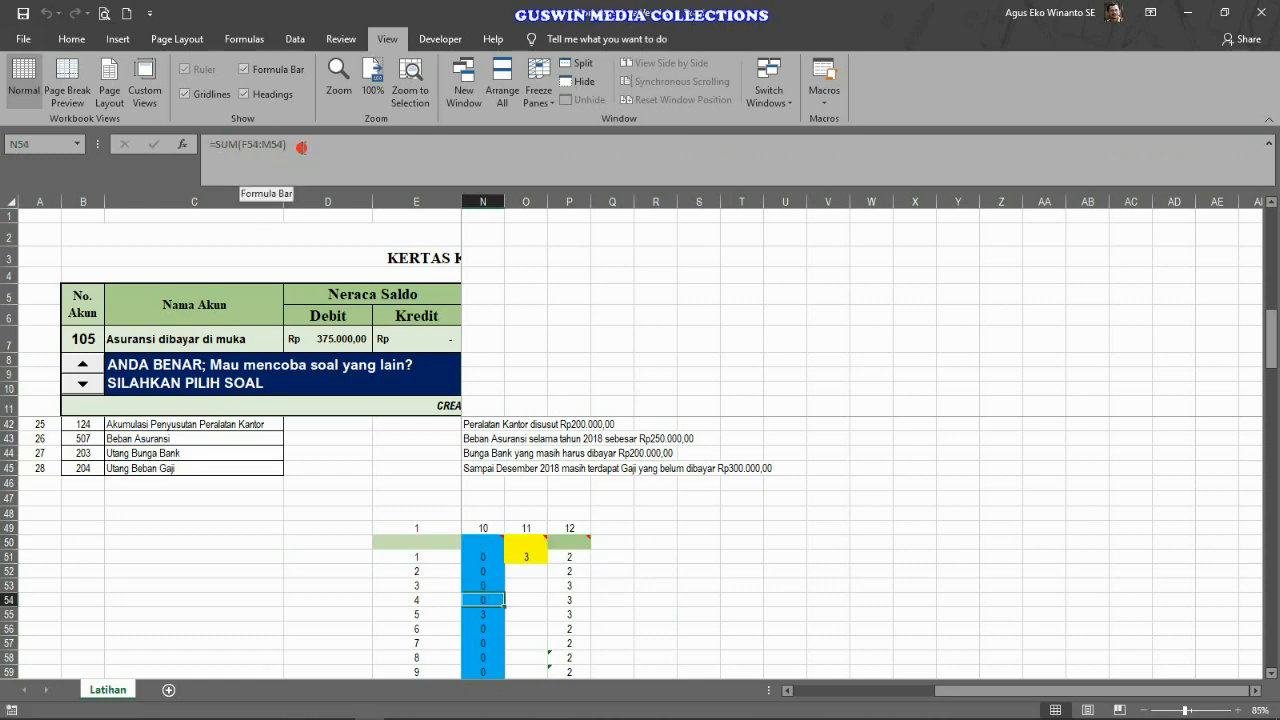
{"action": "mouse_move", "coordinate": [529, 548]}
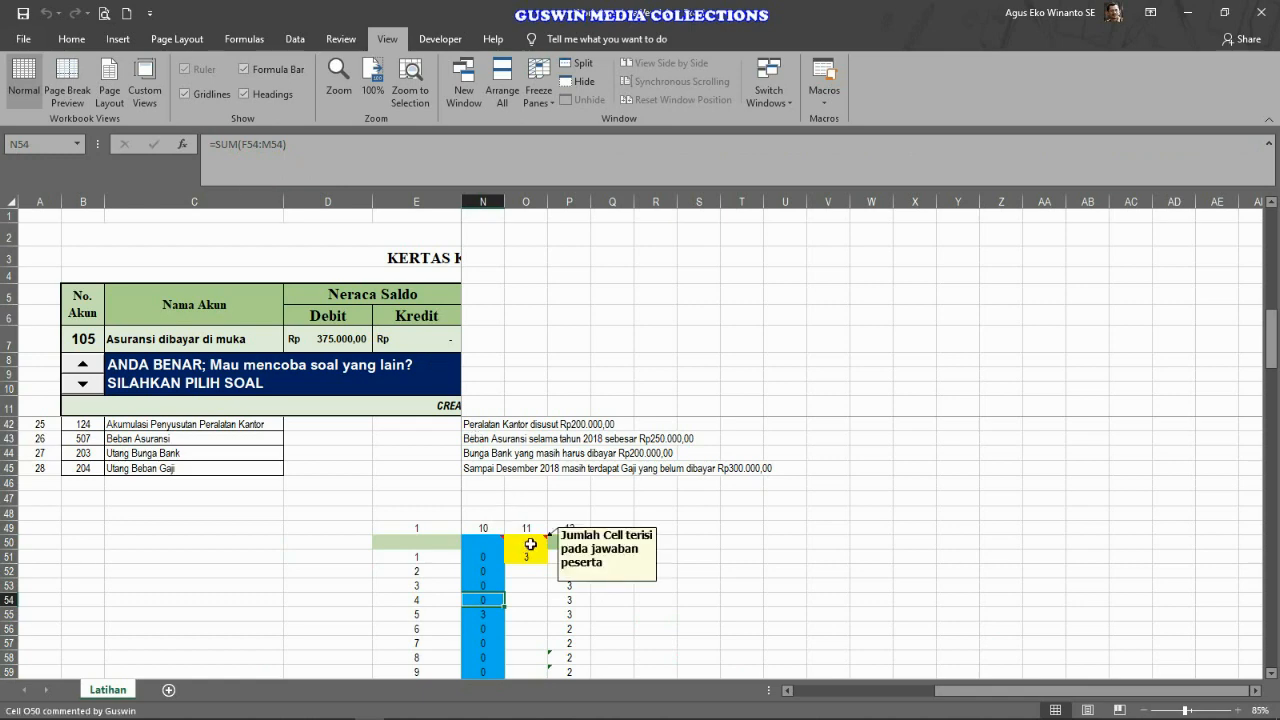
{"action": "left_click", "coordinate": [530, 544]}
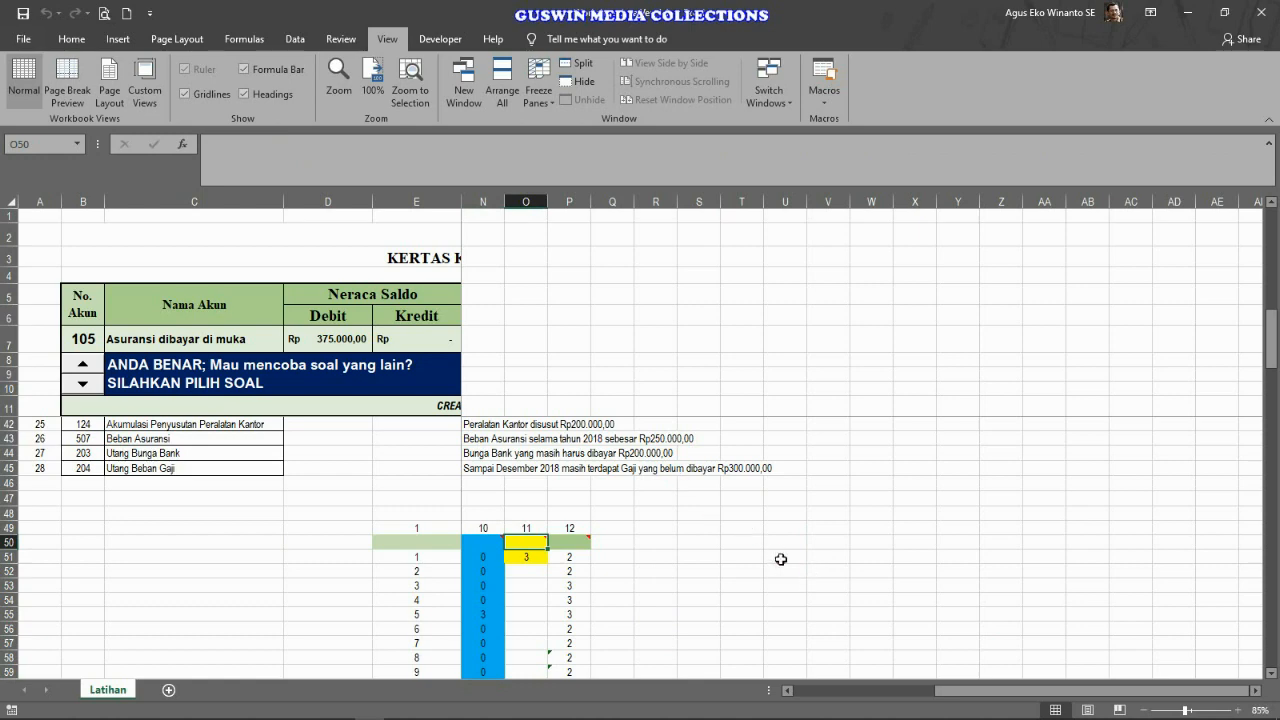
{"action": "left_click_drag", "start_coordinate": [1017, 693], "coordinate": [865, 693]}
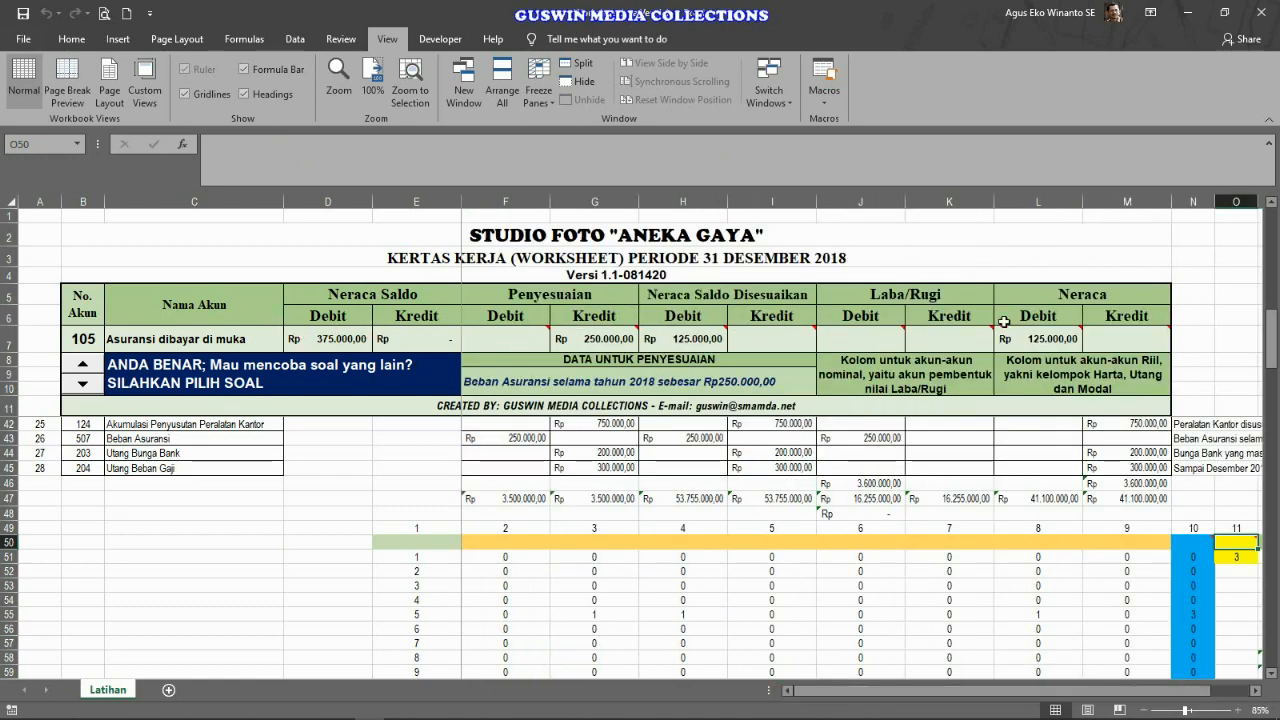
Examine the comment on P50 and the formula in O51 of the answer-checking table
{"action": "left_click_drag", "start_coordinate": [1027, 694], "coordinate": [1174, 686]}
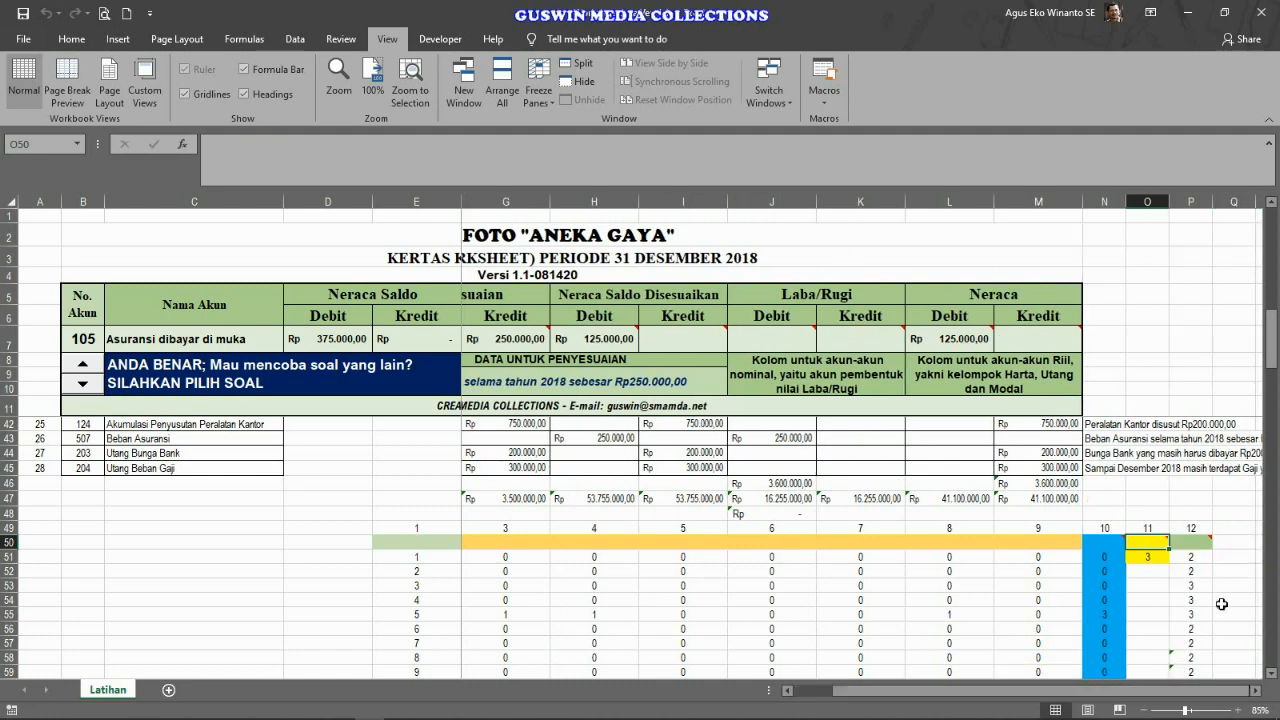
{"action": "left_click", "coordinate": [1255, 692]}
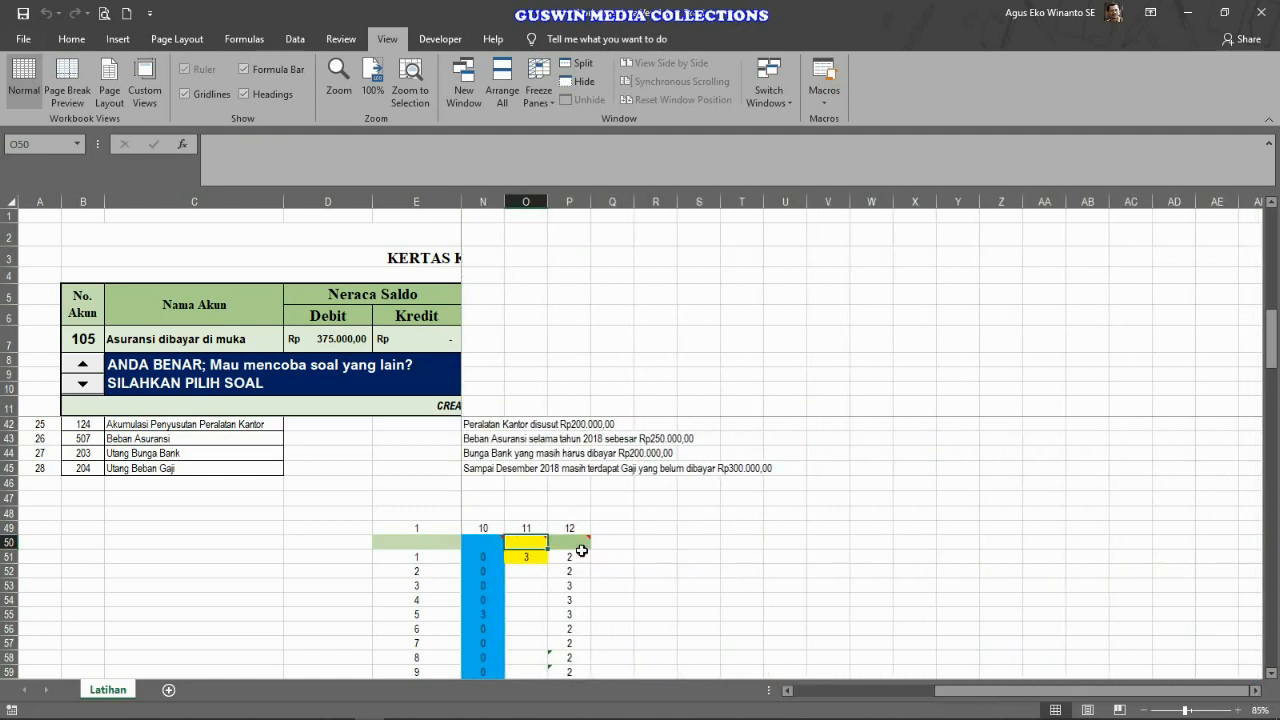
{"action": "mouse_move", "coordinate": [582, 543]}
{"action": "left_click", "coordinate": [566, 540]}
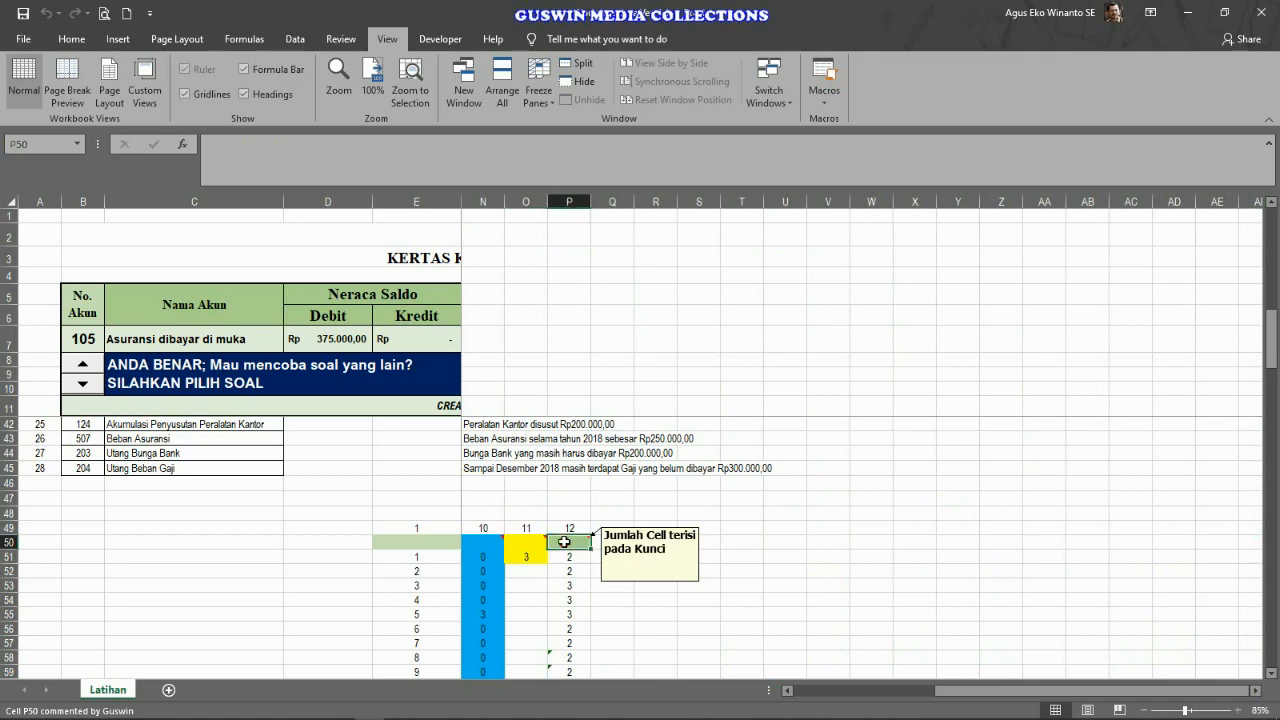
{"action": "left_click", "coordinate": [534, 554]}
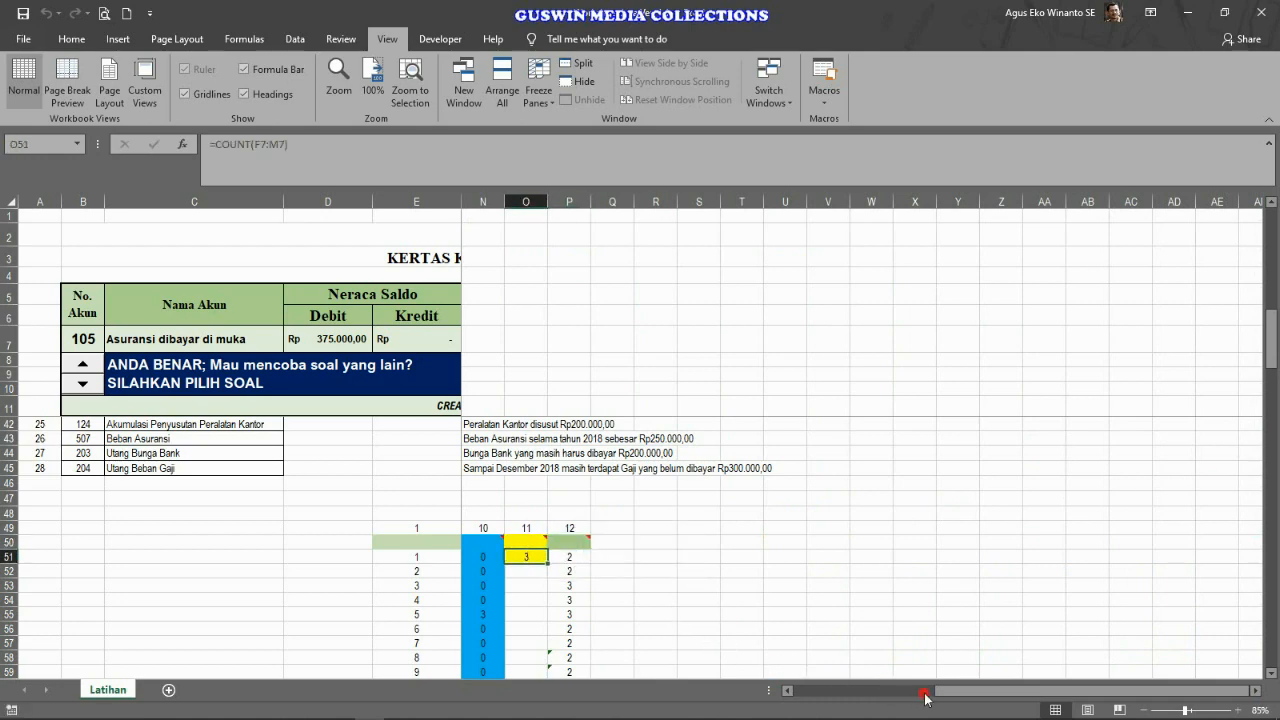
Compare the formula of feedback message C8 with the checking formula in G55
{"action": "left_click_drag", "start_coordinate": [945, 690], "coordinate": [739, 678]}
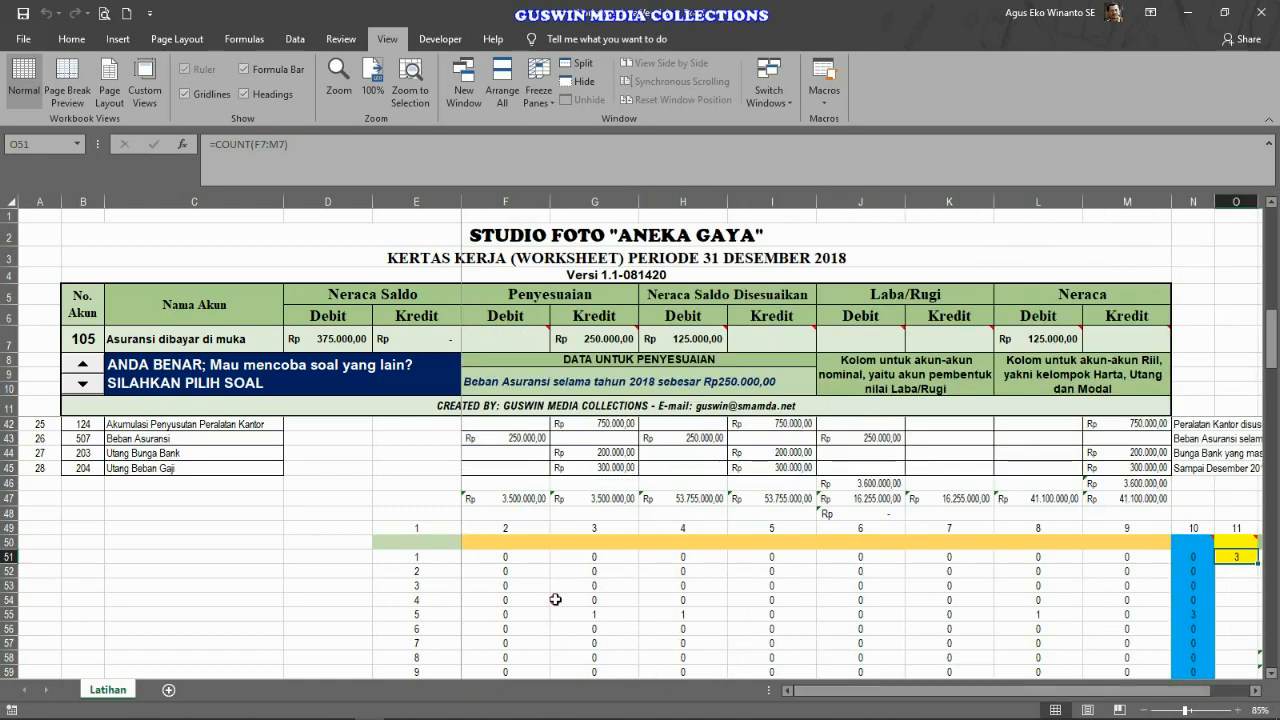
{"action": "left_click", "coordinate": [229, 381]}
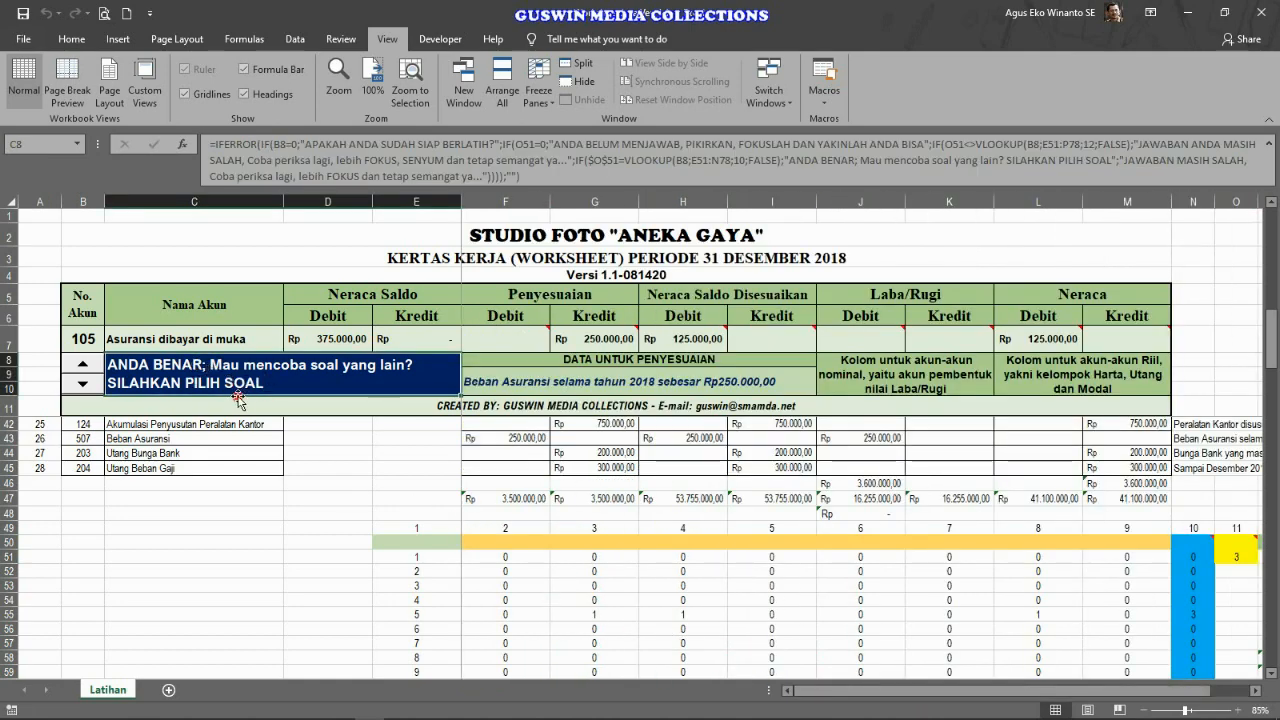
{"action": "left_click", "coordinate": [505, 597]}
{"action": "left_click", "coordinate": [620, 612]}
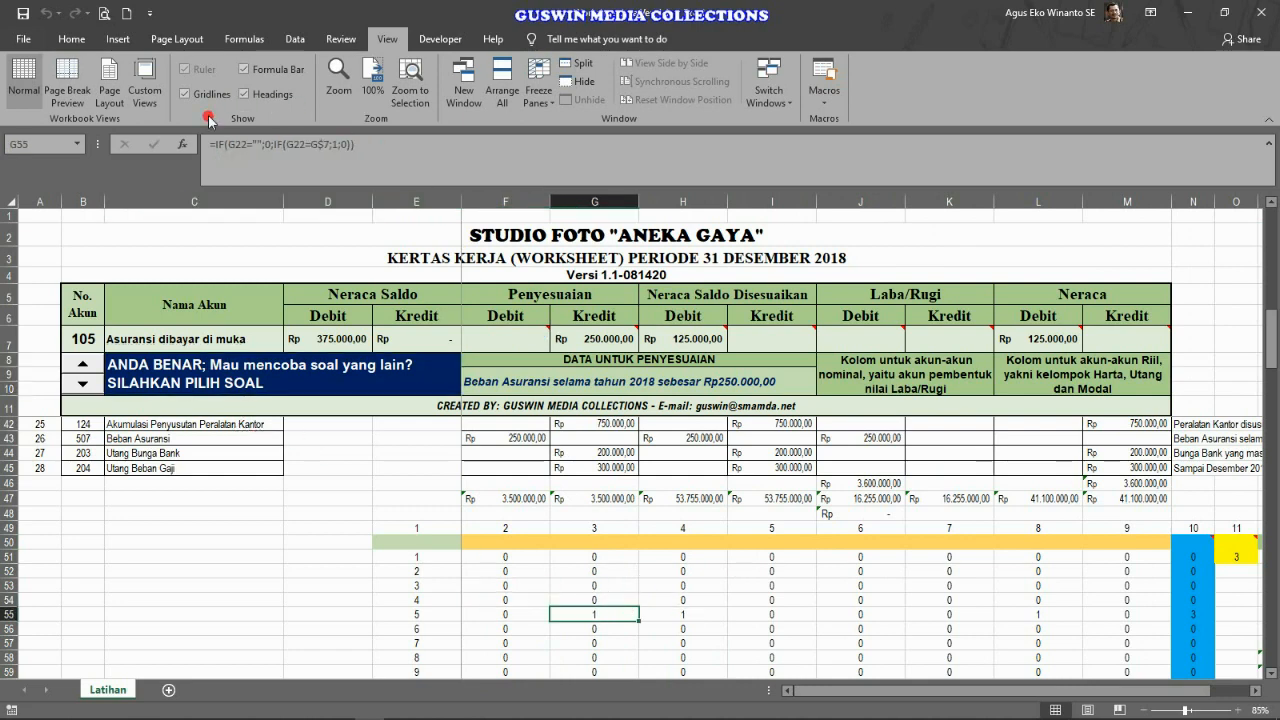
Look back over the checking table and the answer table from row 15, and advance the question to account 121
{"action": "scroll", "coordinate": [924, 603], "scroll_direction": "down", "scroll_amount": 4}
{"action": "scroll", "coordinate": [924, 603], "scroll_direction": "down", "scroll_amount": 4}
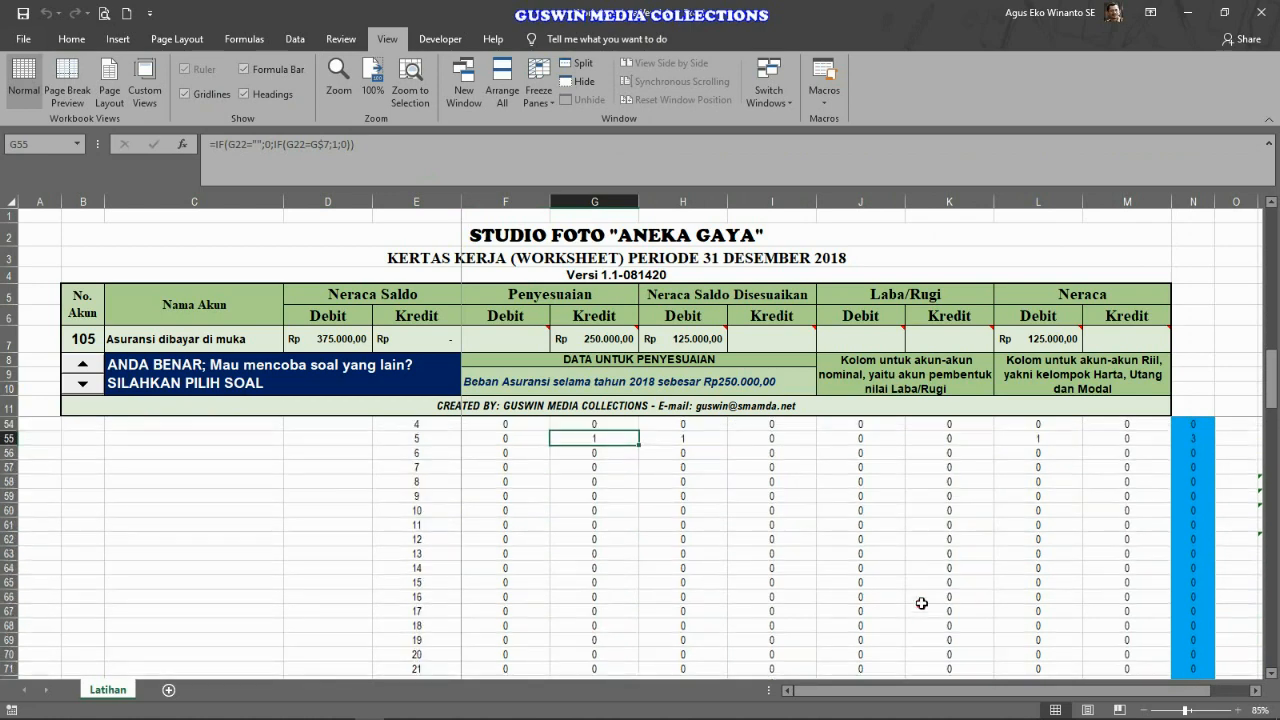
{"action": "scroll", "coordinate": [910, 590], "scroll_direction": "up", "scroll_amount": 9}
{"action": "scroll", "coordinate": [906, 575], "scroll_direction": "up", "scroll_amount": 3}
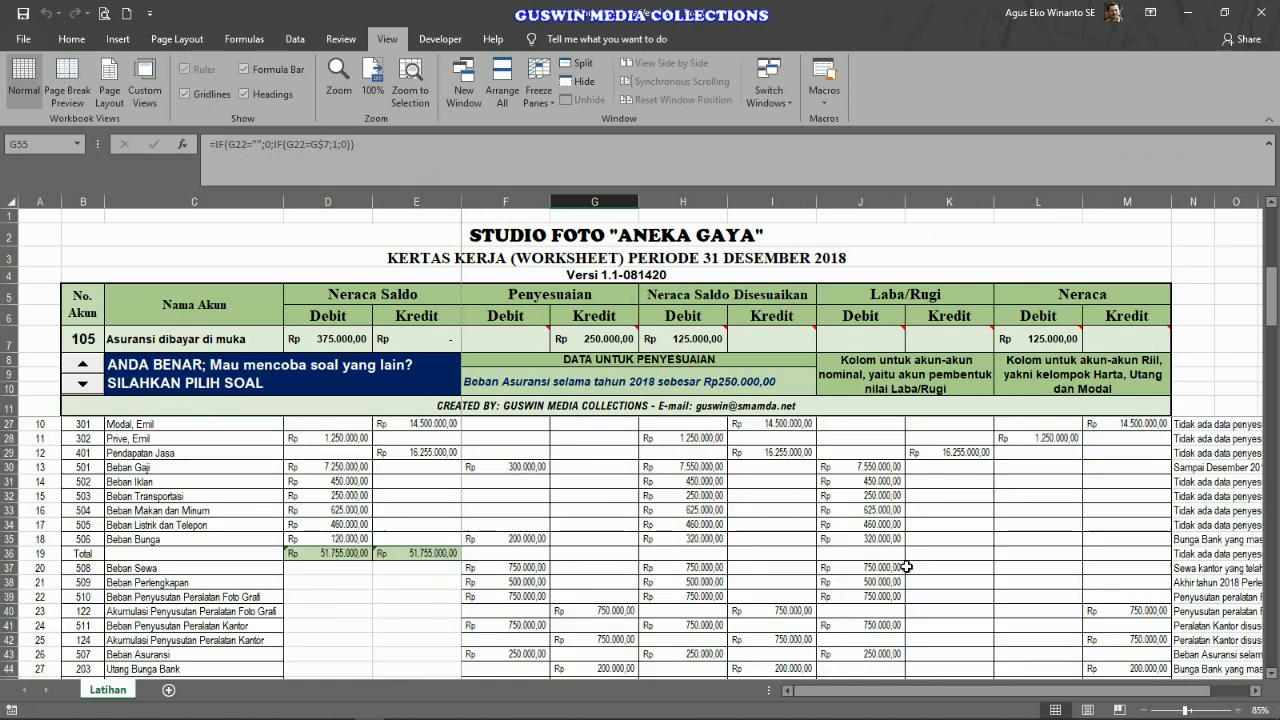
{"action": "scroll", "coordinate": [220, 455], "scroll_direction": "up", "scroll_amount": 3}
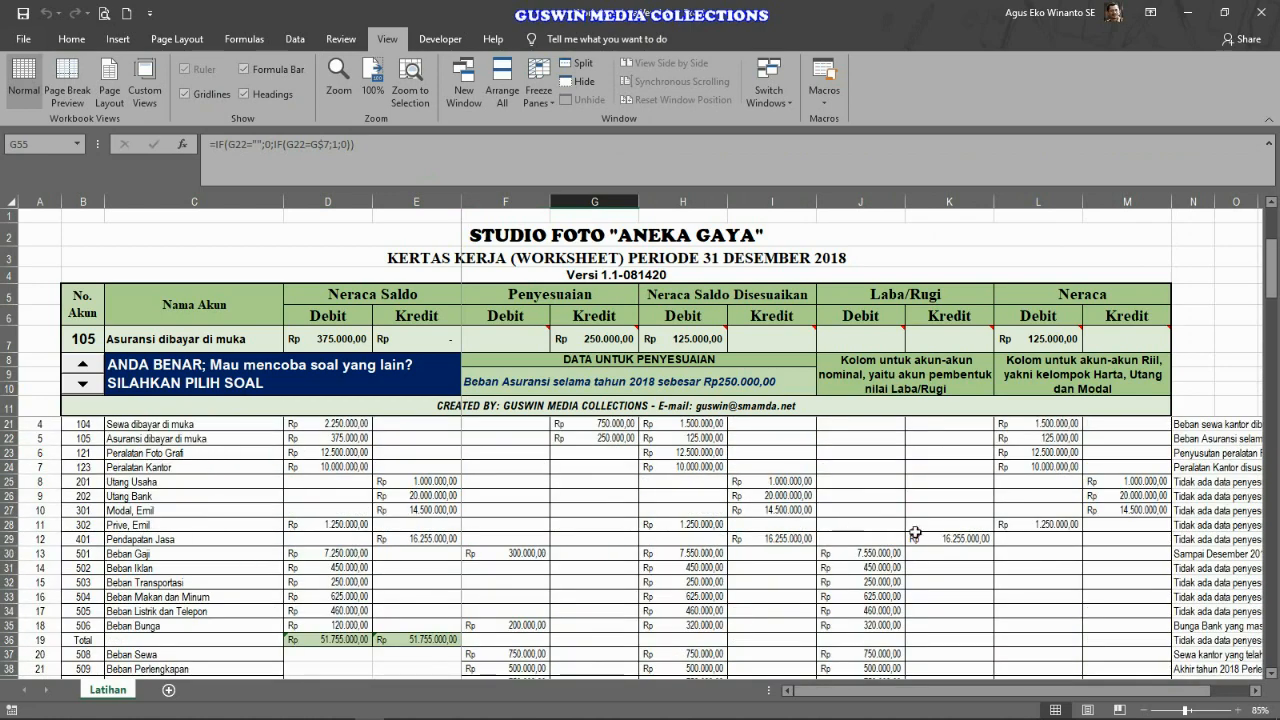
{"action": "scroll", "coordinate": [790, 563], "scroll_direction": "up", "scroll_amount": 1}
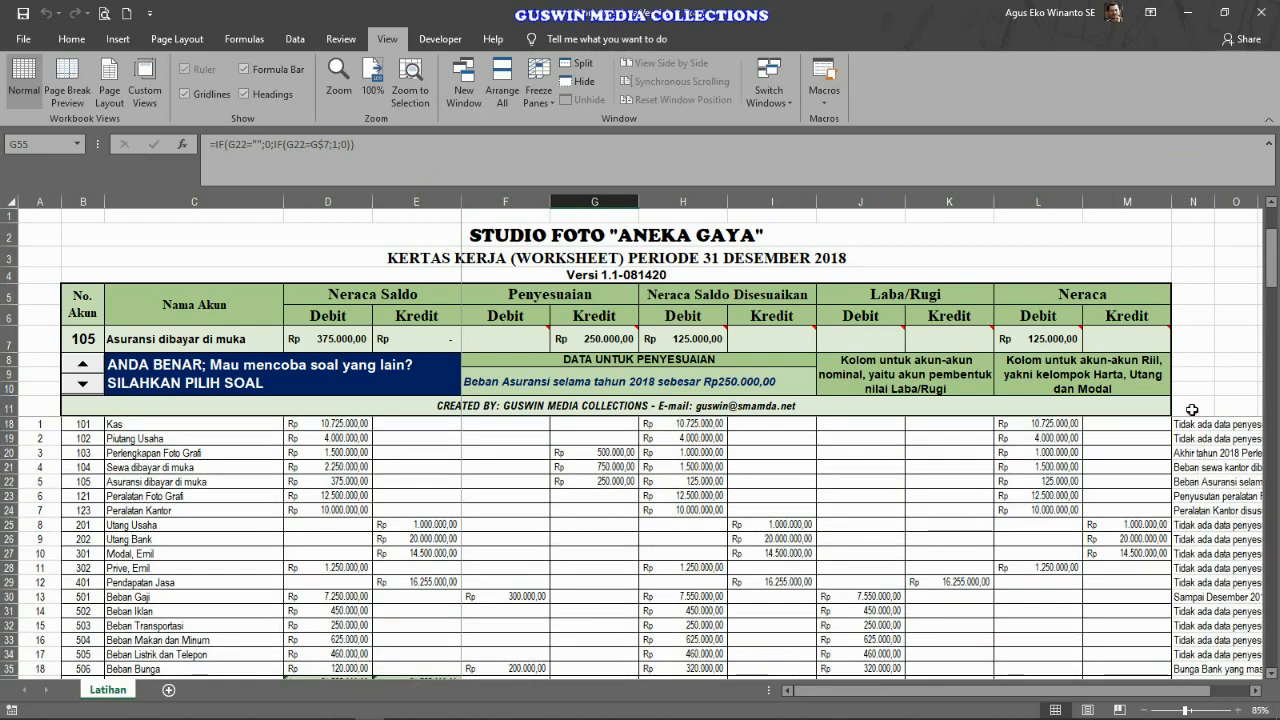
{"action": "scroll", "coordinate": [807, 572], "scroll_direction": "up", "scroll_amount": 2}
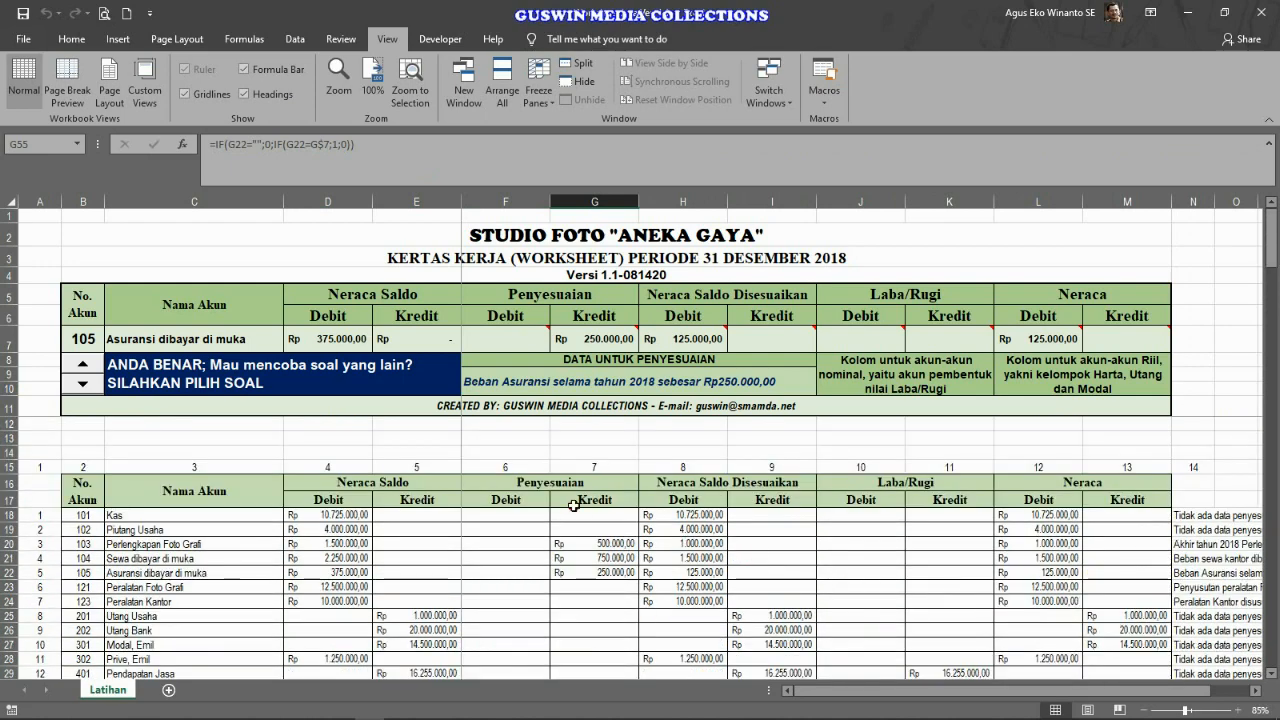
{"action": "left_click", "coordinate": [86, 363]}
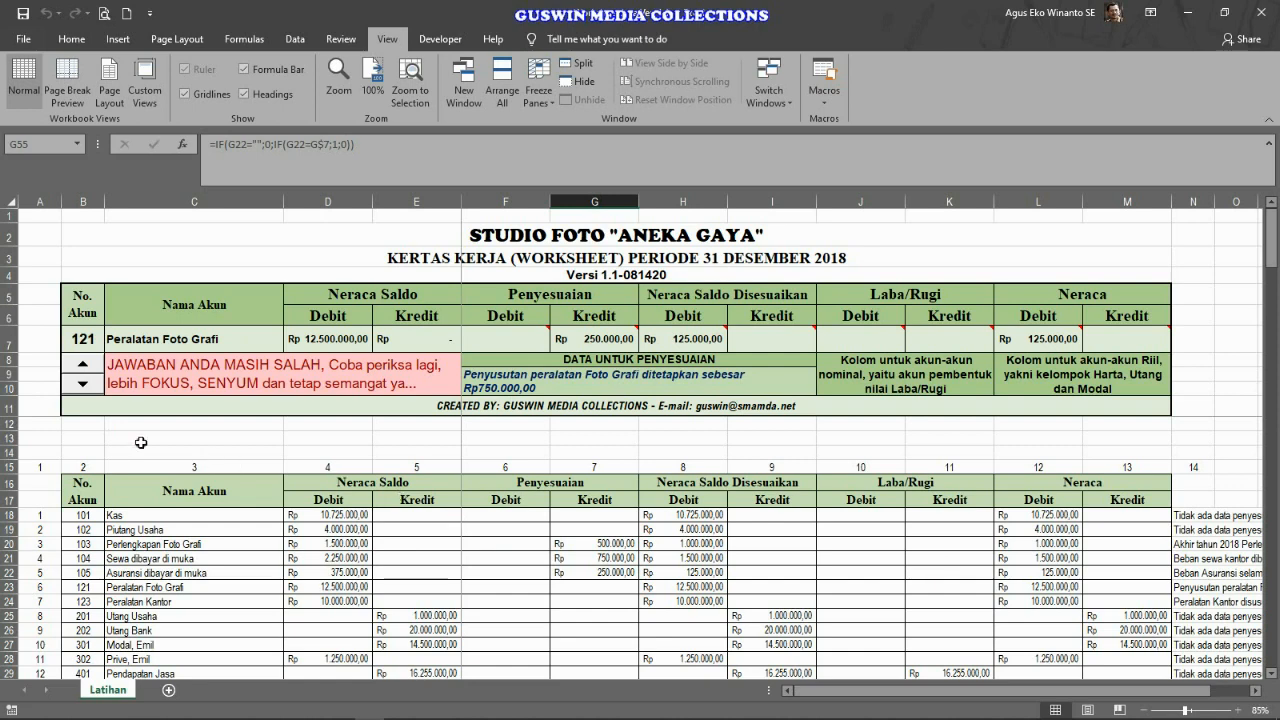
Hide rows 15 to 108, covering the answer table and the answer-checking table
{"action": "left_click", "coordinate": [8, 464]}
{"action": "left_click_drag", "start_coordinate": [8, 467], "coordinate": [57, 467]}
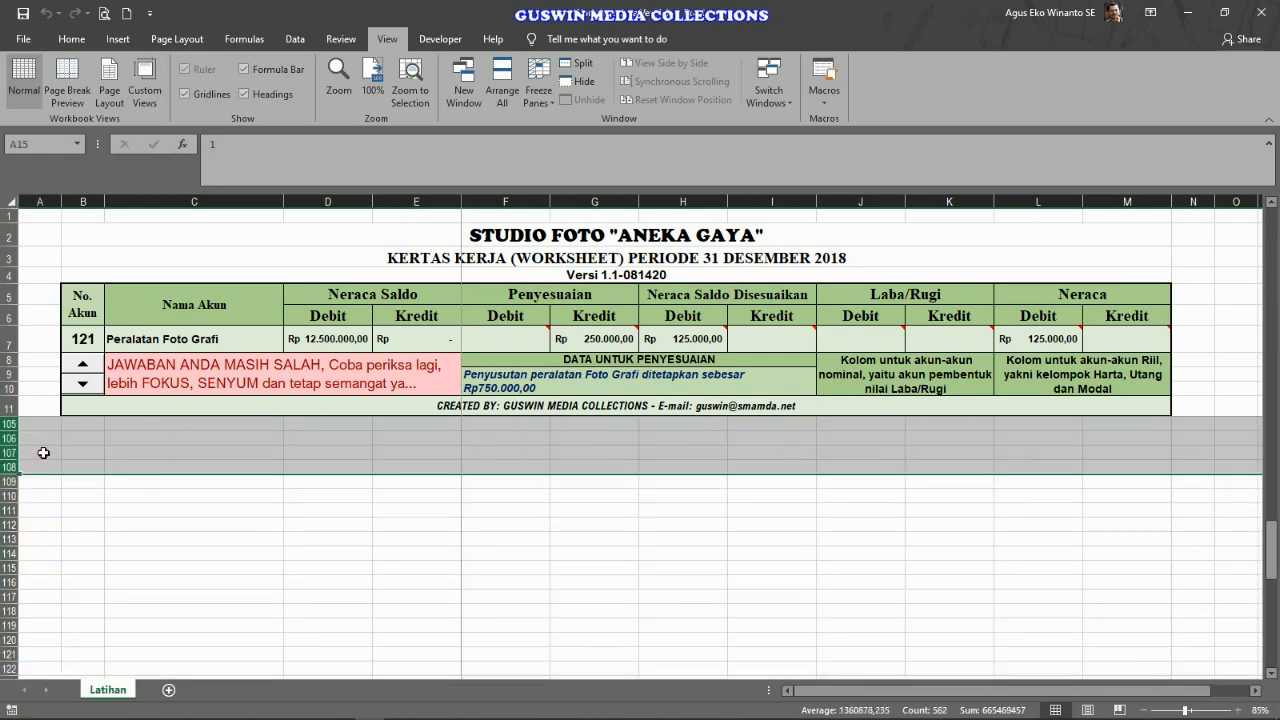
{"action": "right_click", "coordinate": [44, 453]}
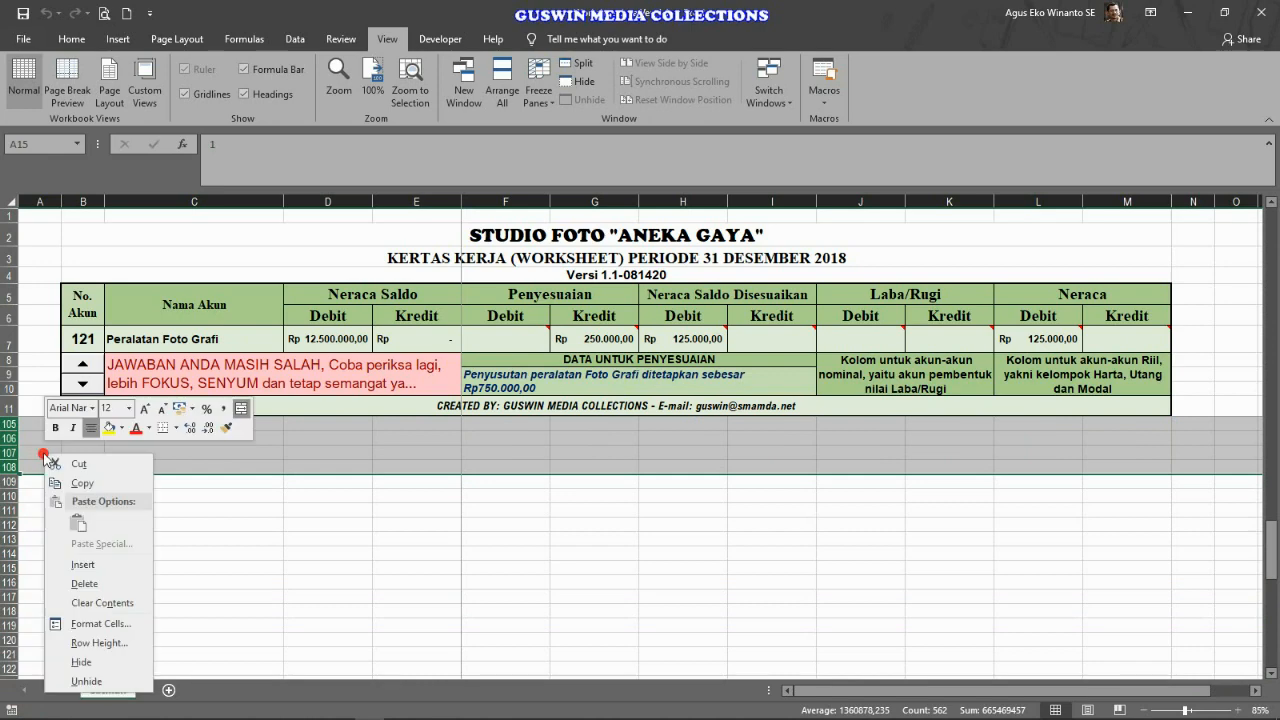
{"action": "left_click", "coordinate": [110, 660]}
{"action": "left_click", "coordinate": [209, 598]}
{"action": "scroll", "coordinate": [222, 594], "scroll_direction": "up", "scroll_amount": 1}
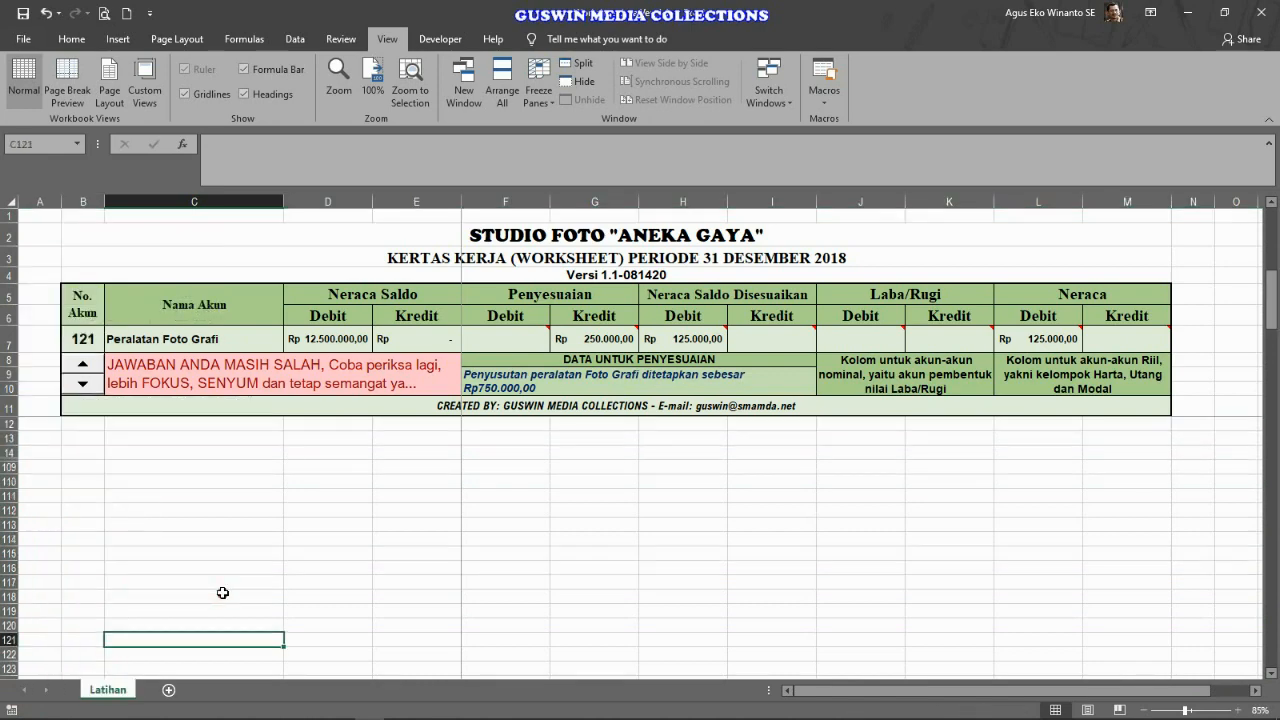
{"action": "scroll", "coordinate": [235, 577], "scroll_direction": "down", "scroll_amount": 5}
{"action": "scroll", "coordinate": [248, 562], "scroll_direction": "up", "scroll_amount": 5}
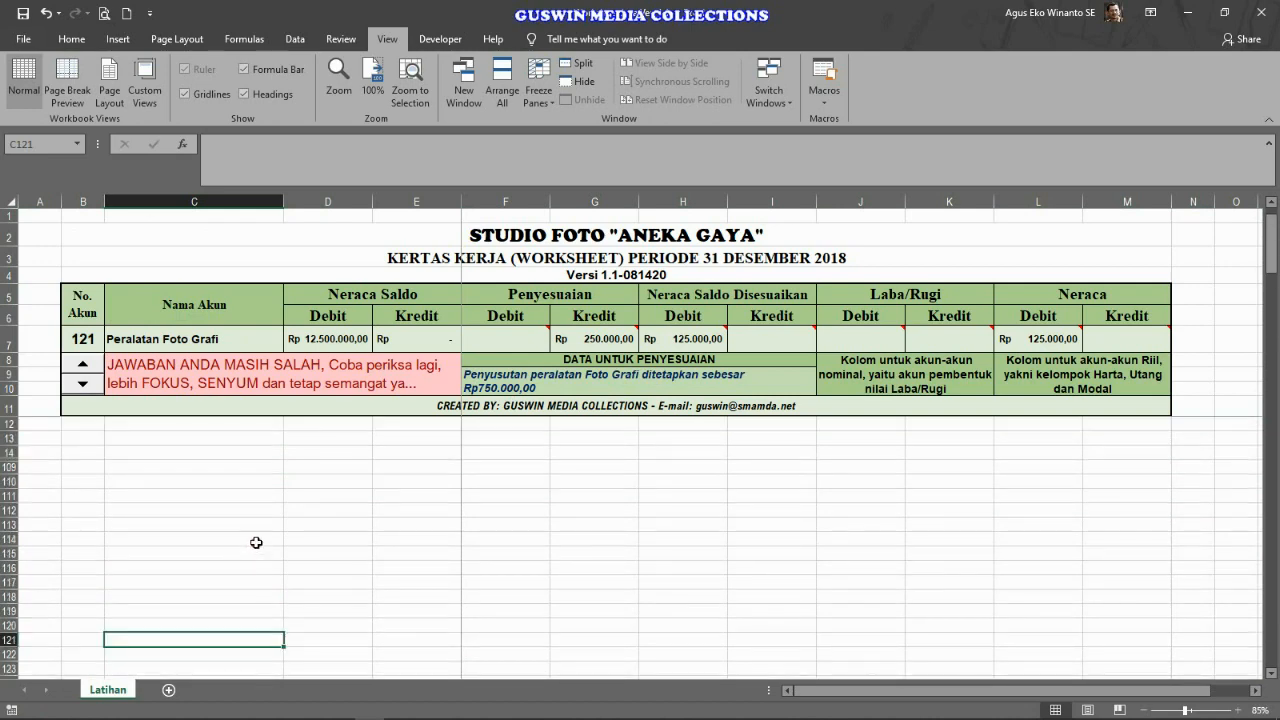
{"action": "scroll", "coordinate": [257, 542], "scroll_direction": "down", "scroll_amount": 5}
{"action": "scroll", "coordinate": [258, 536], "scroll_direction": "up", "scroll_amount": 5}
{"action": "scroll", "coordinate": [386, 531], "scroll_direction": "down", "scroll_amount": 6}
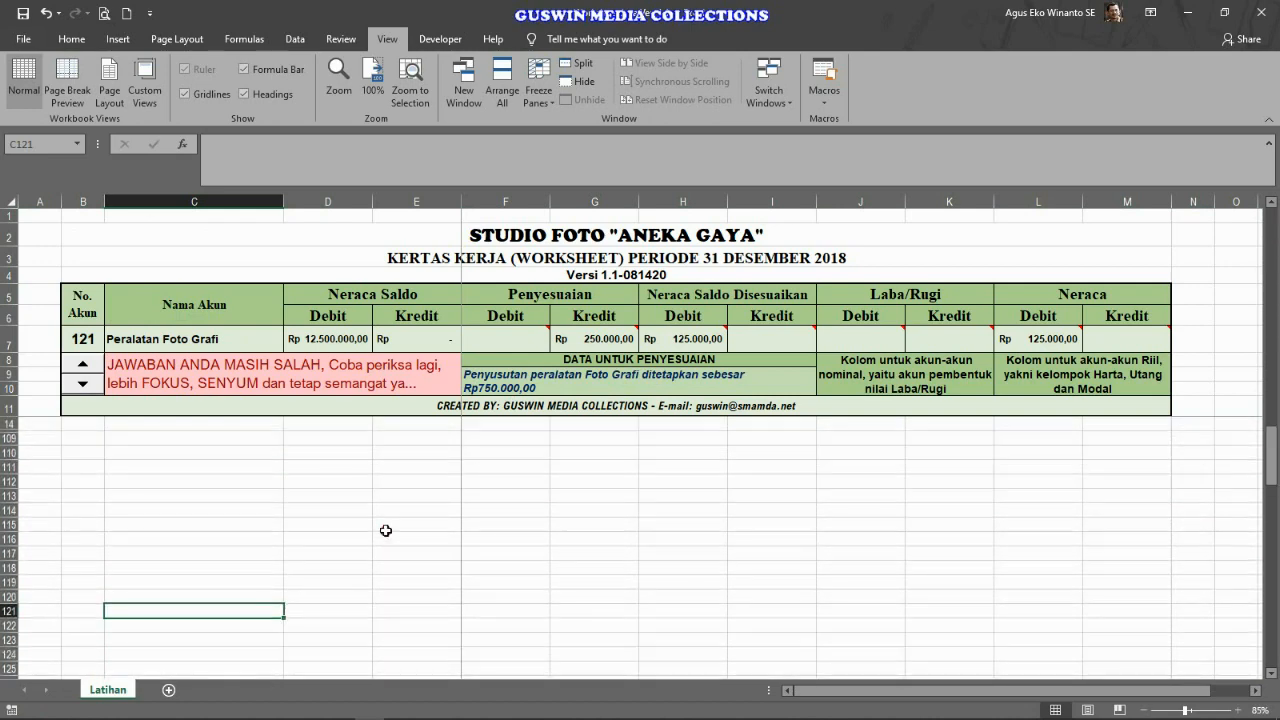
{"action": "scroll", "coordinate": [386, 532], "scroll_direction": "up", "scroll_amount": 5}
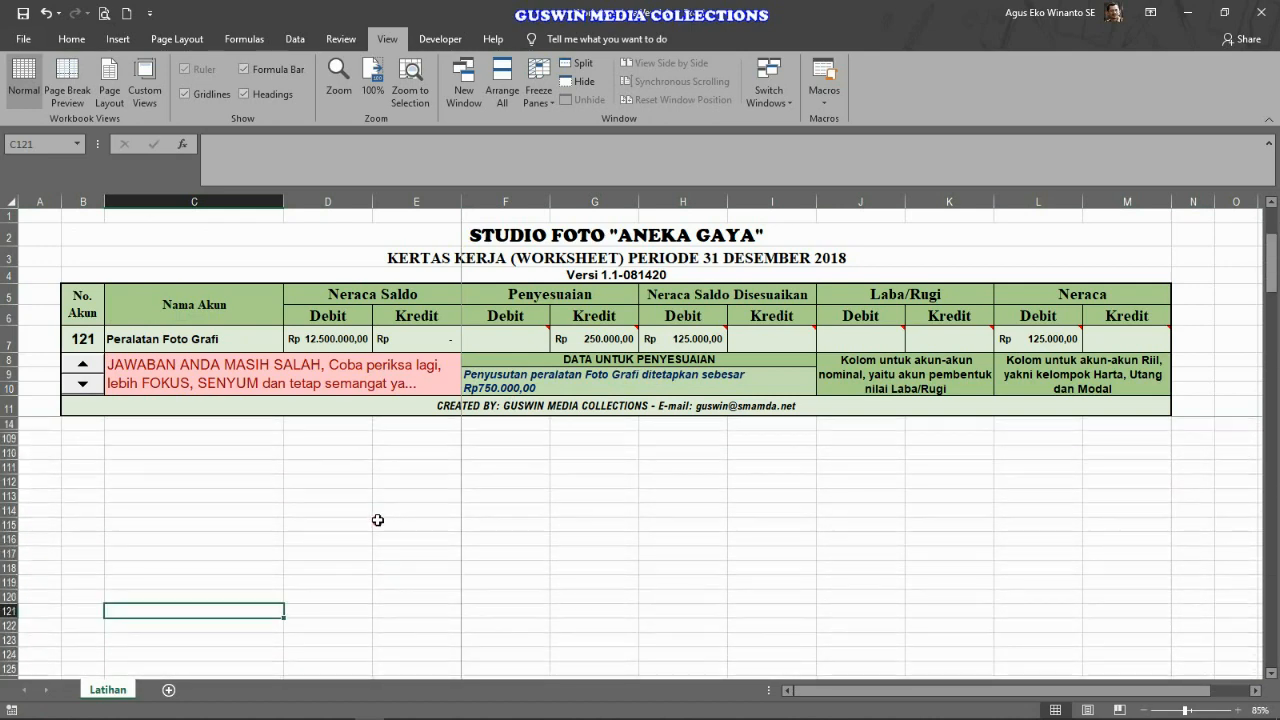
Shrink the formula bar to a single line
{"action": "left_click", "coordinate": [343, 511]}
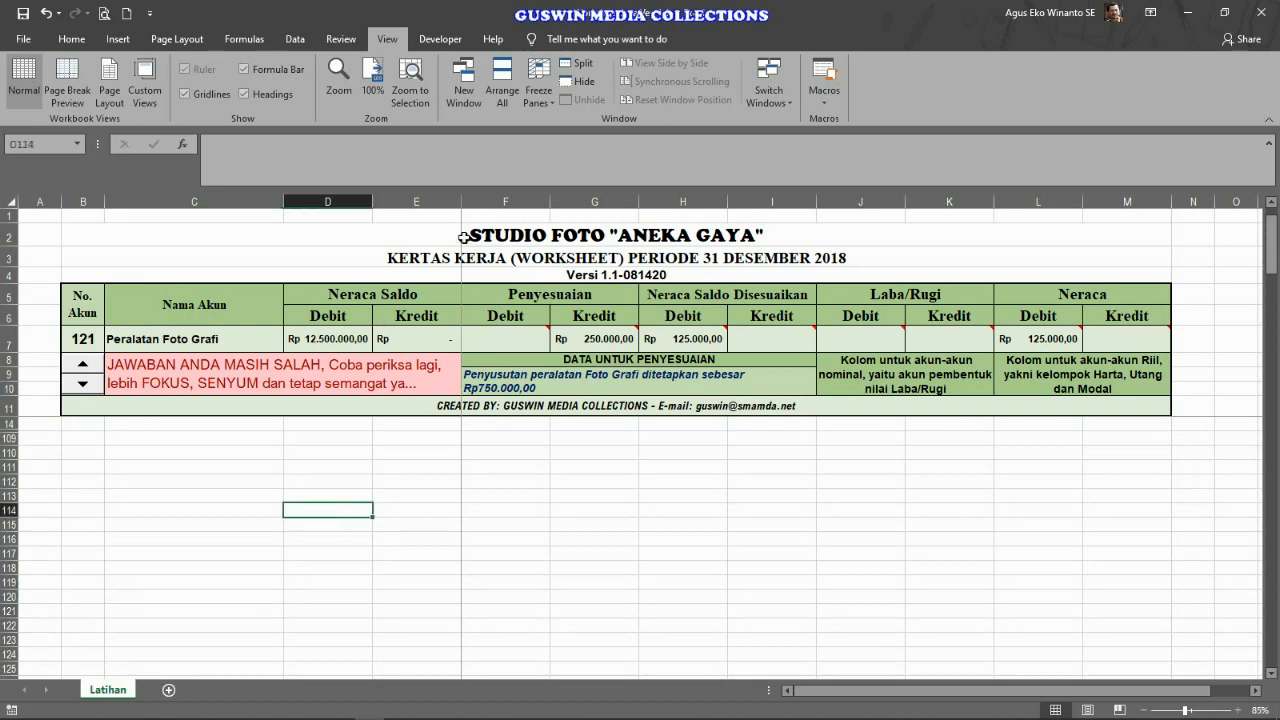
{"action": "left_click", "coordinate": [481, 185]}
{"action": "left_click_drag", "start_coordinate": [479, 190], "coordinate": [480, 175]}
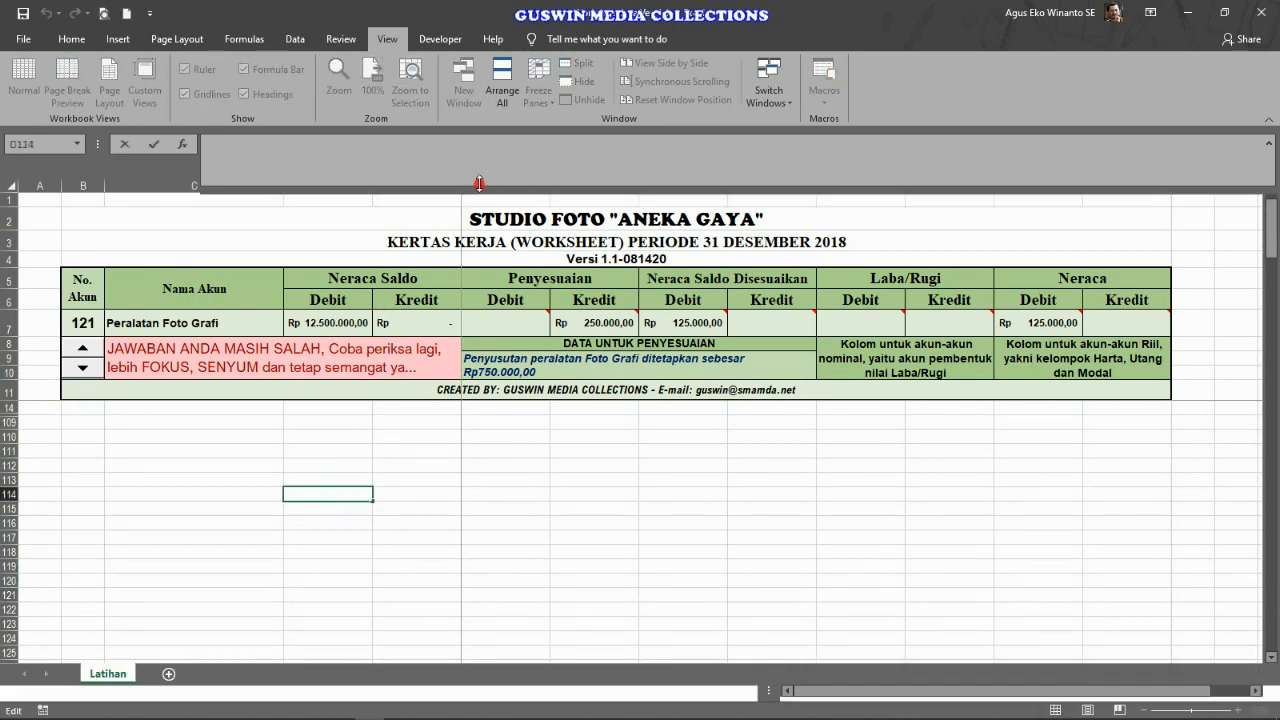
{"action": "left_click", "coordinate": [253, 465]}
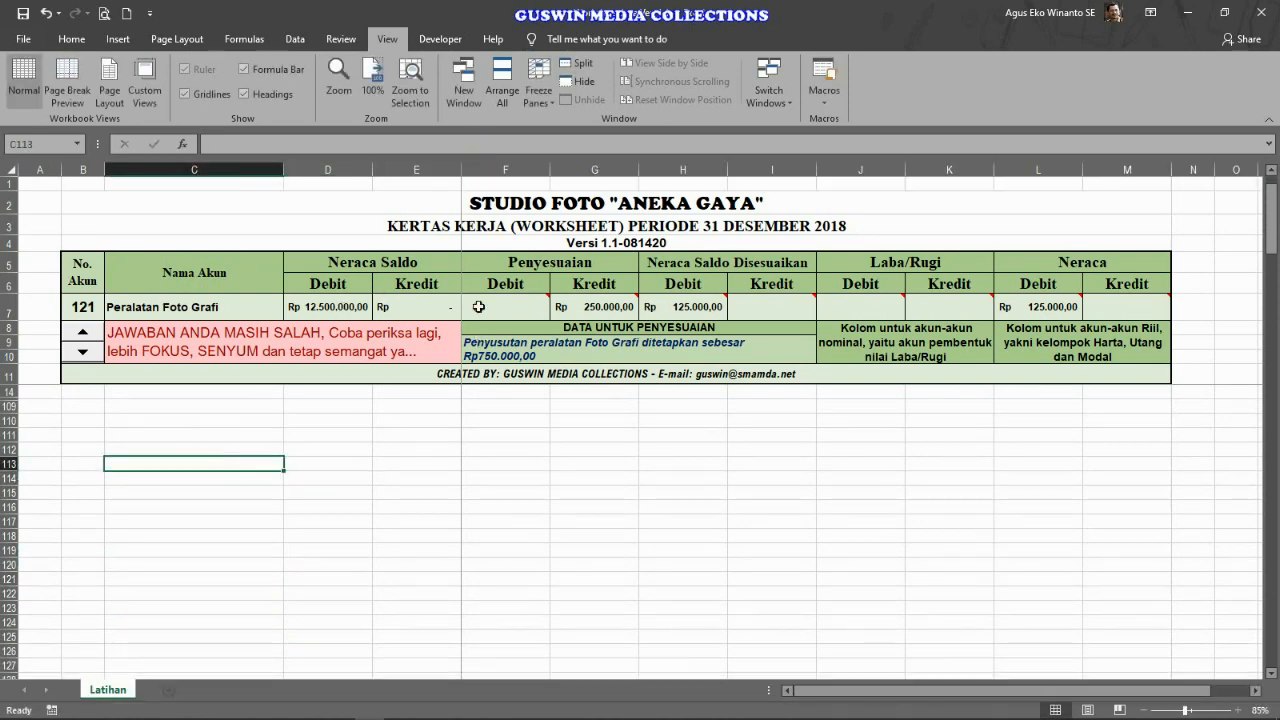
View the formula of feedback cell C8 and protect the Latihan sheet
{"action": "left_click", "coordinate": [340, 38]}
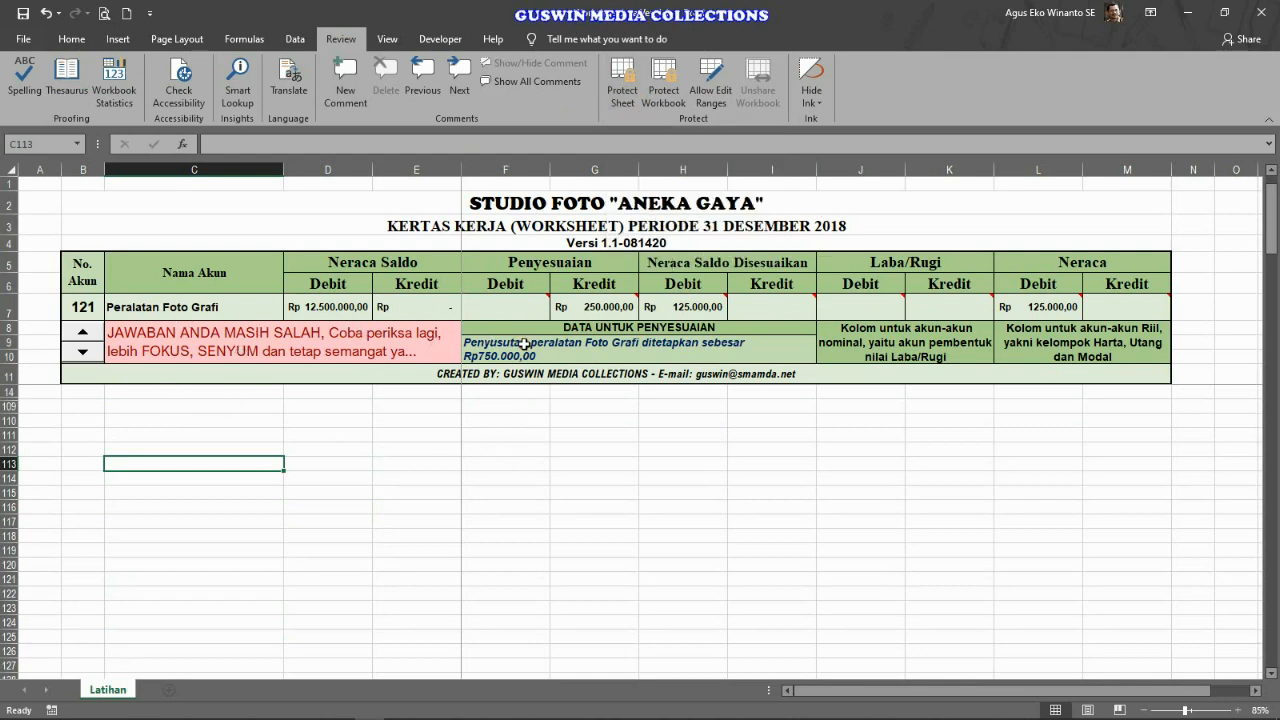
{"action": "left_click", "coordinate": [383, 342]}
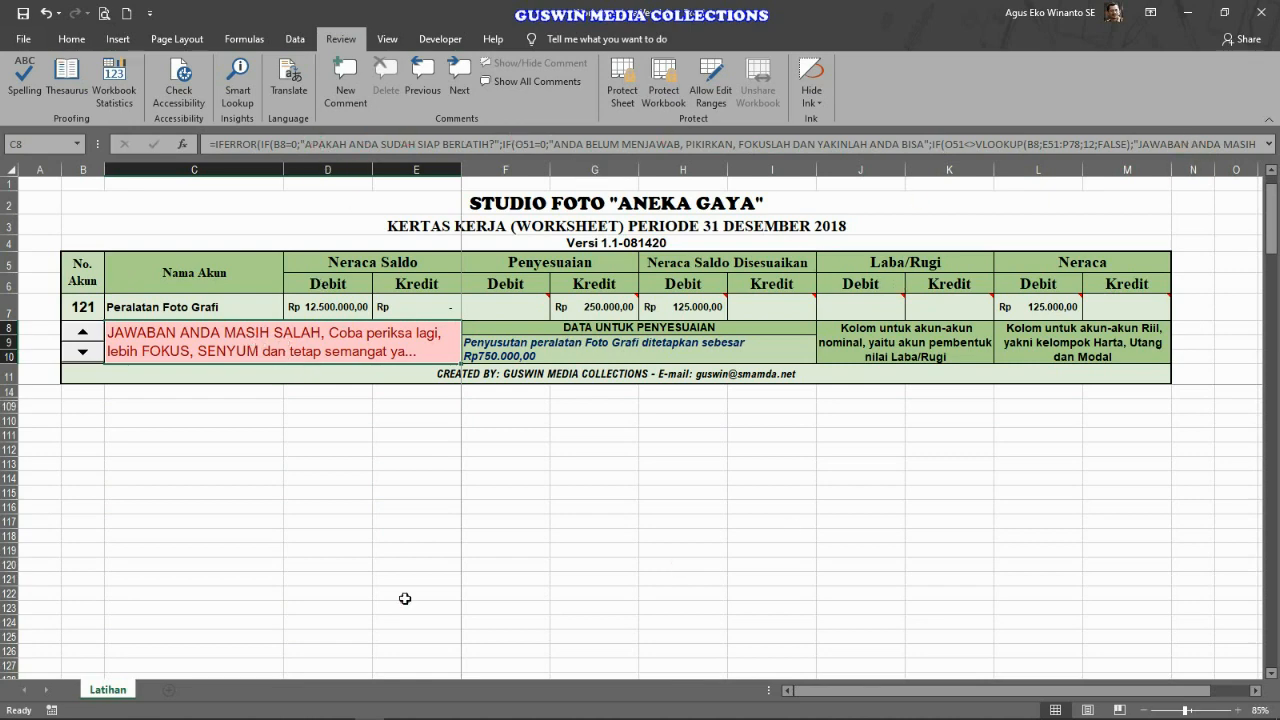
{"action": "left_click", "coordinate": [298, 452]}
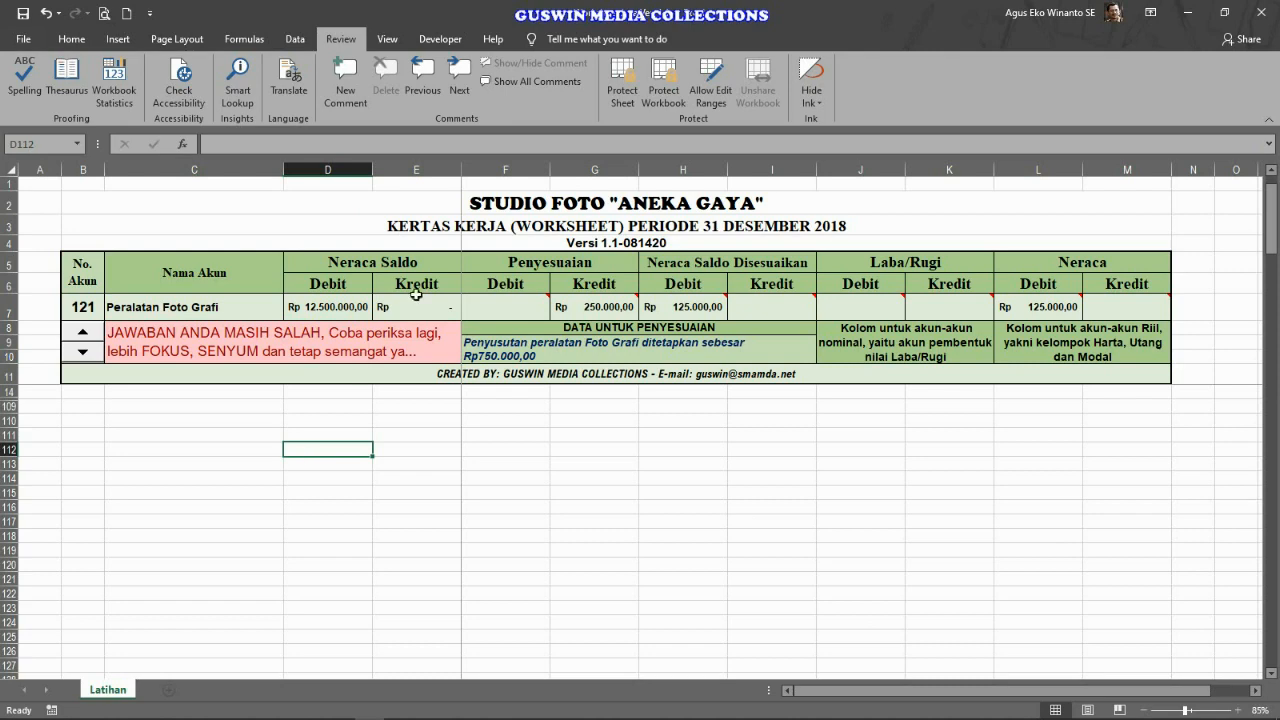
{"action": "left_click", "coordinate": [624, 94]}
{"action": "key", "text": "Return"}
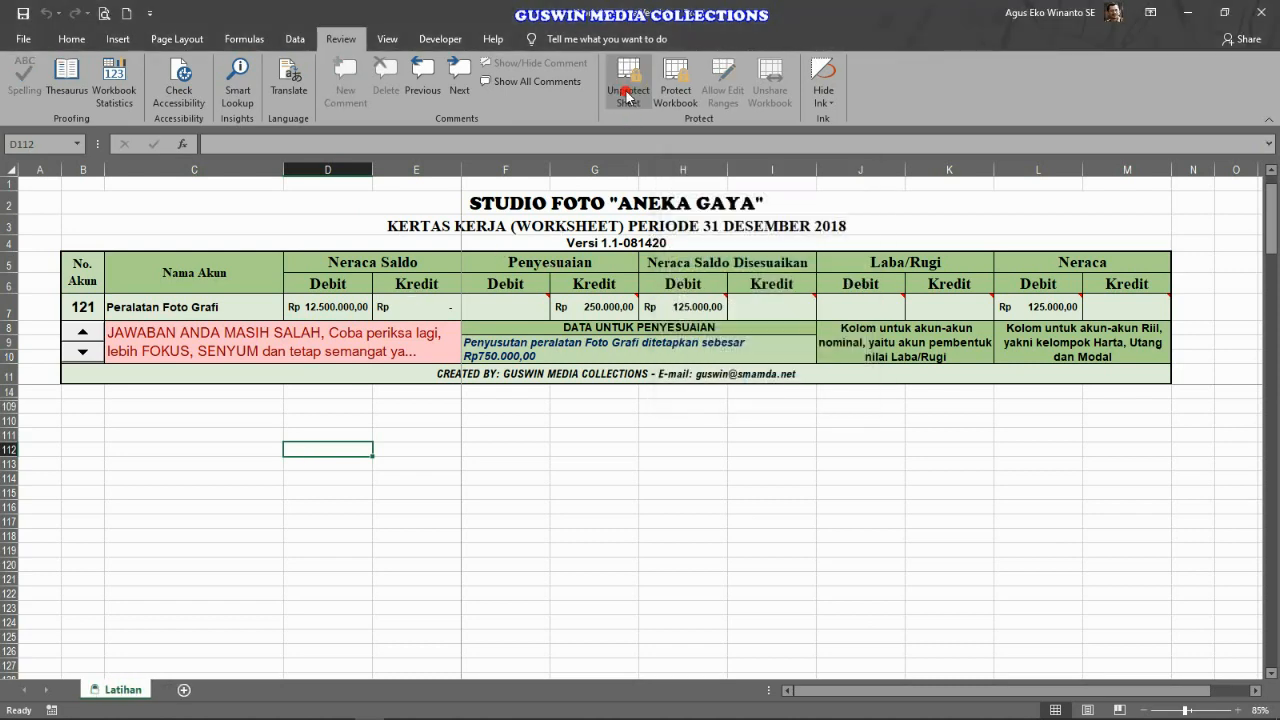
{"action": "left_click", "coordinate": [641, 507]}
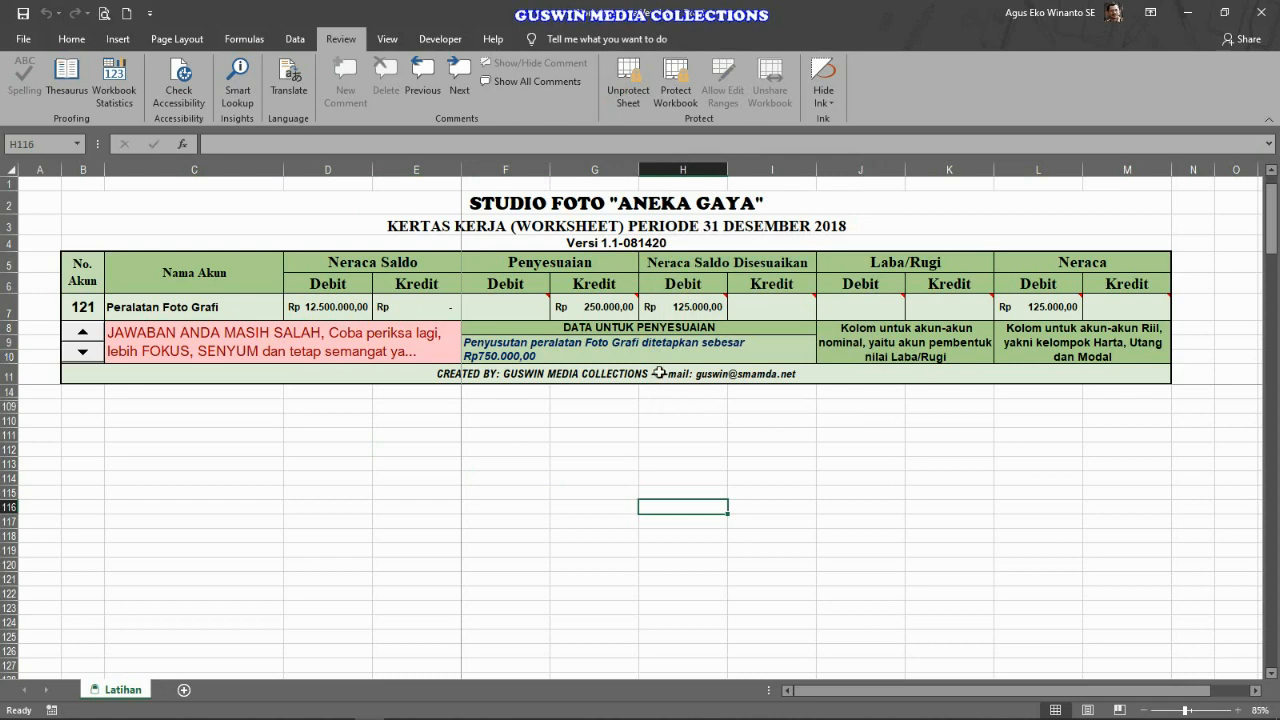
Test the sheet protection by trying to edit feedback cell C8 and account name cell C7, dismissing each warning
{"action": "left_click", "coordinate": [330, 346]}
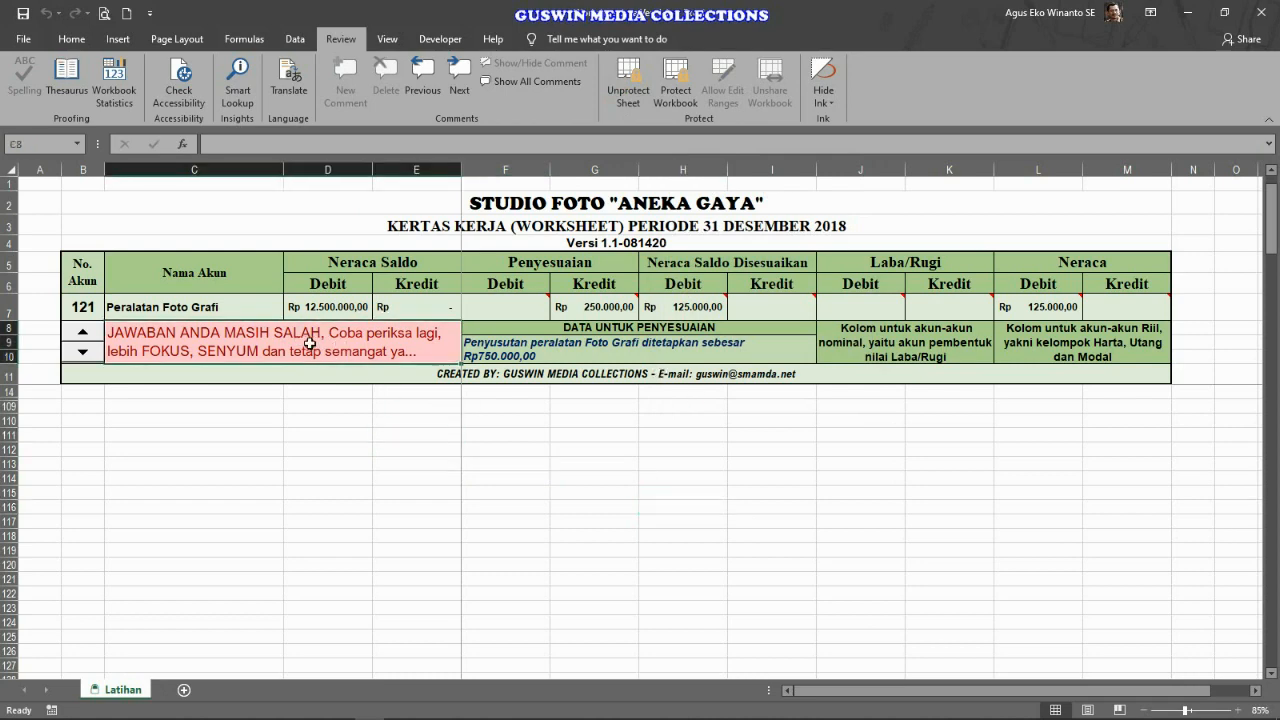
{"action": "double_click", "coordinate": [310, 344]}
{"action": "left_click", "coordinate": [650, 414]}
{"action": "left_click", "coordinate": [607, 470]}
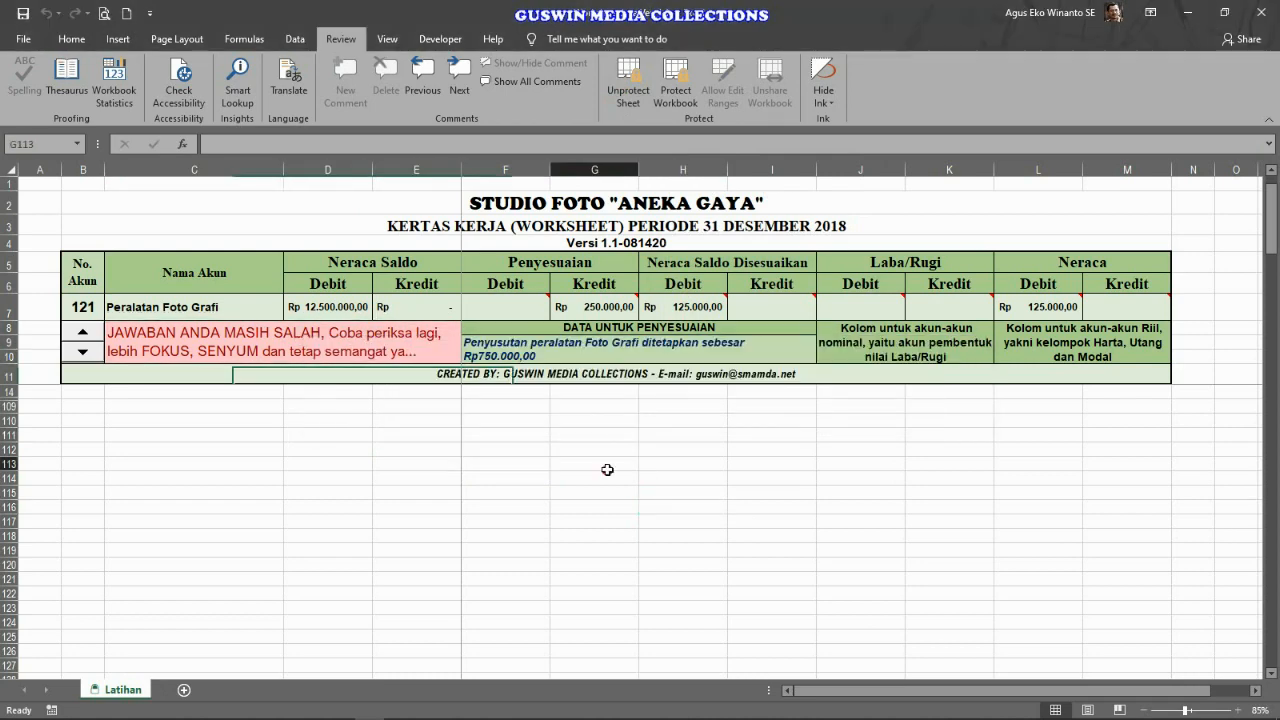
{"action": "left_click", "coordinate": [200, 312]}
{"action": "double_click", "coordinate": [212, 314]}
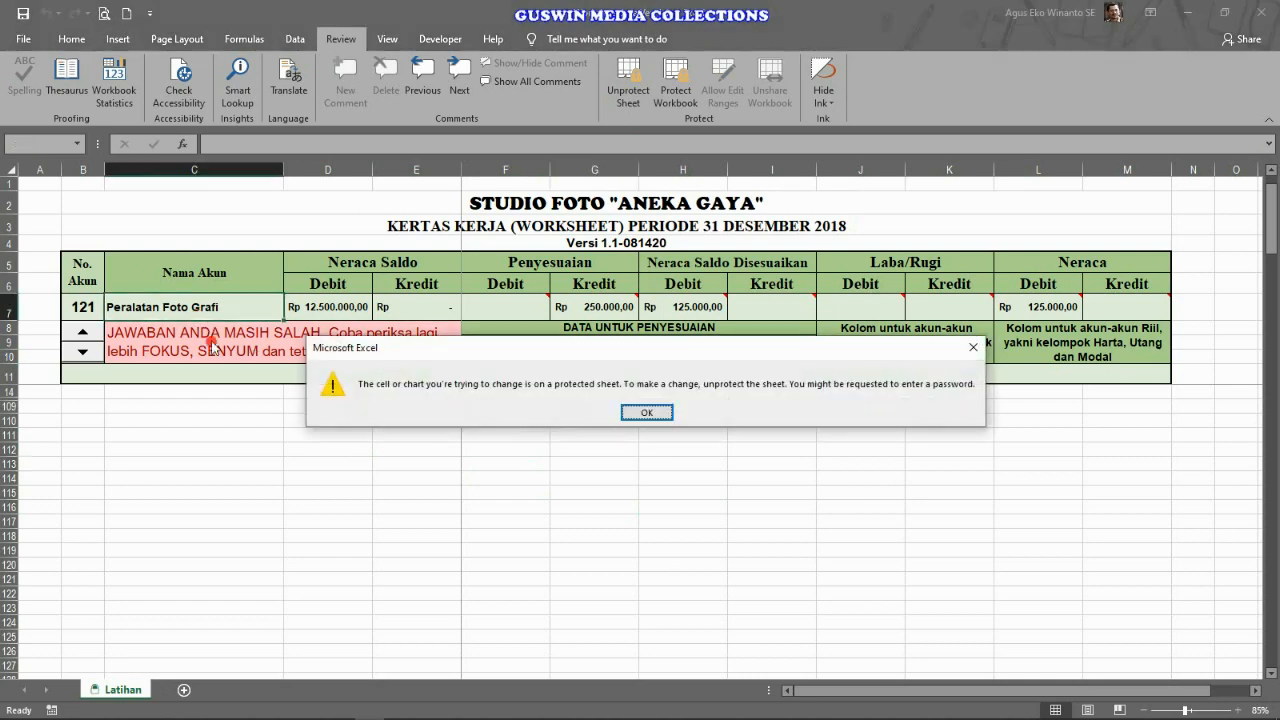
{"action": "left_click", "coordinate": [649, 411]}
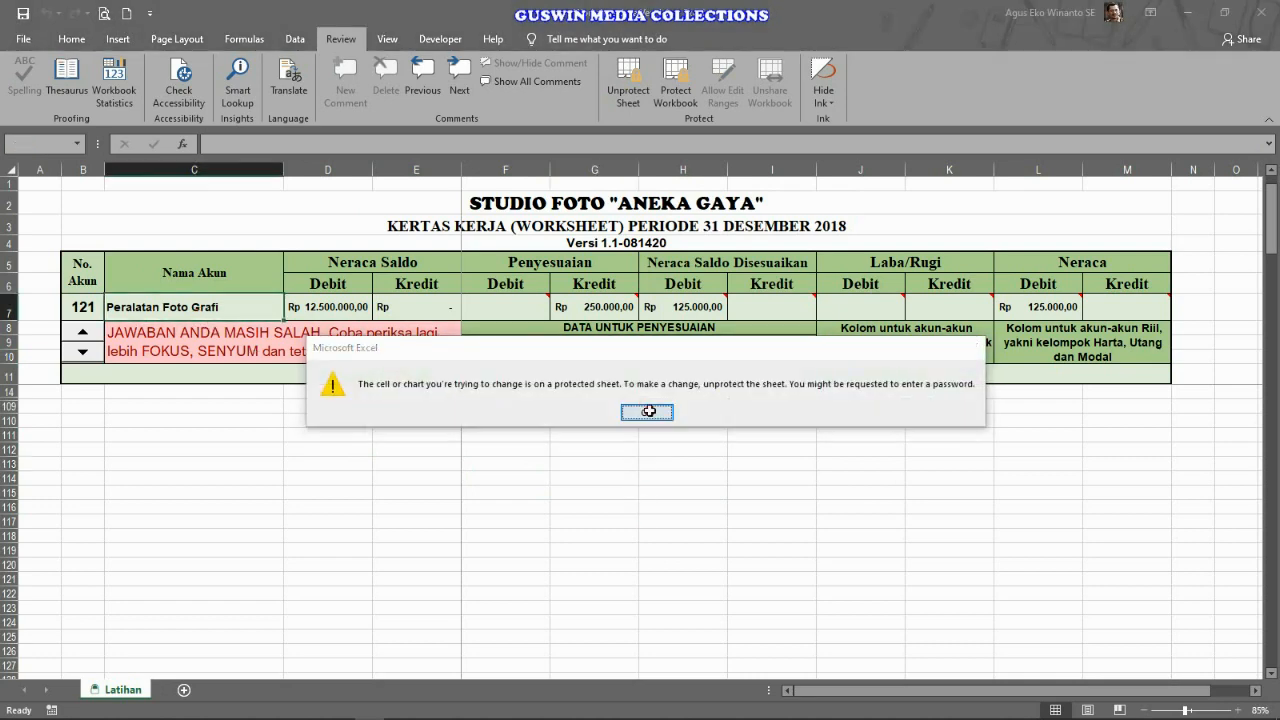
{"action": "left_click", "coordinate": [663, 500]}
Clear the previous answers from answer cells F7 to M7
{"action": "mouse_move", "coordinate": [496, 306]}
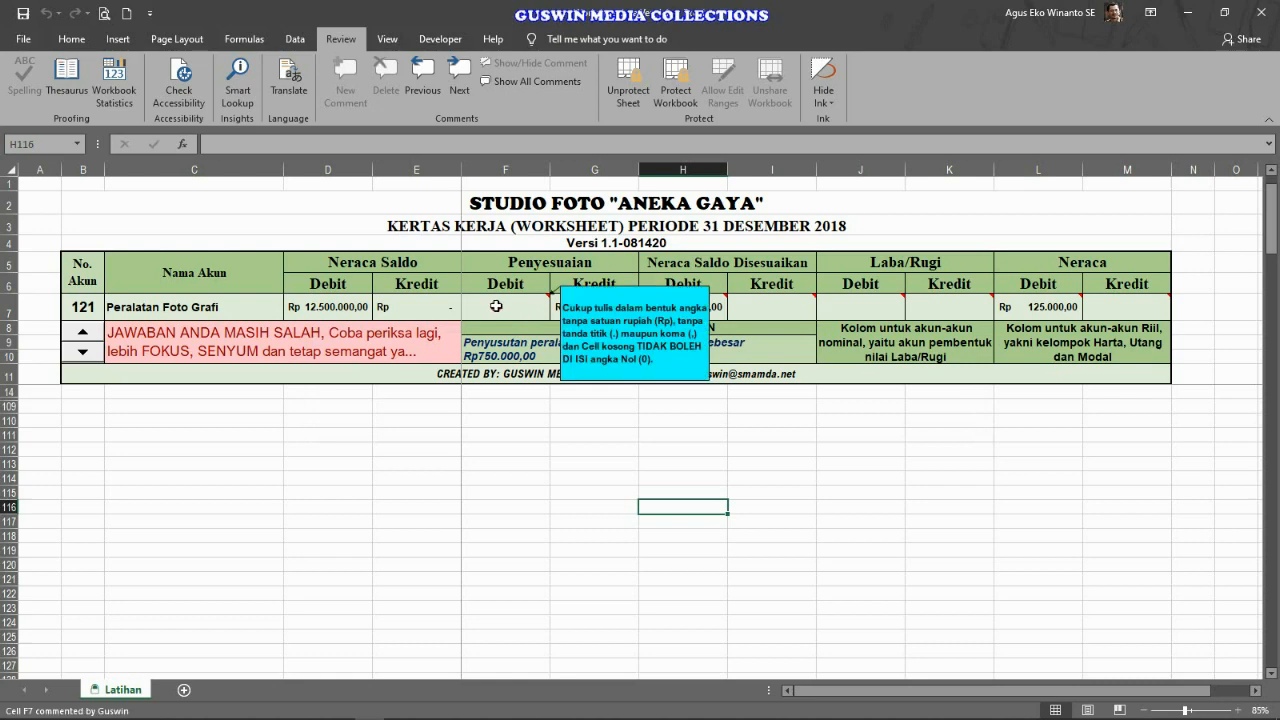
{"action": "left_click_drag", "start_coordinate": [496, 306], "coordinate": [1076, 317]}
{"action": "key", "text": "Delete"}
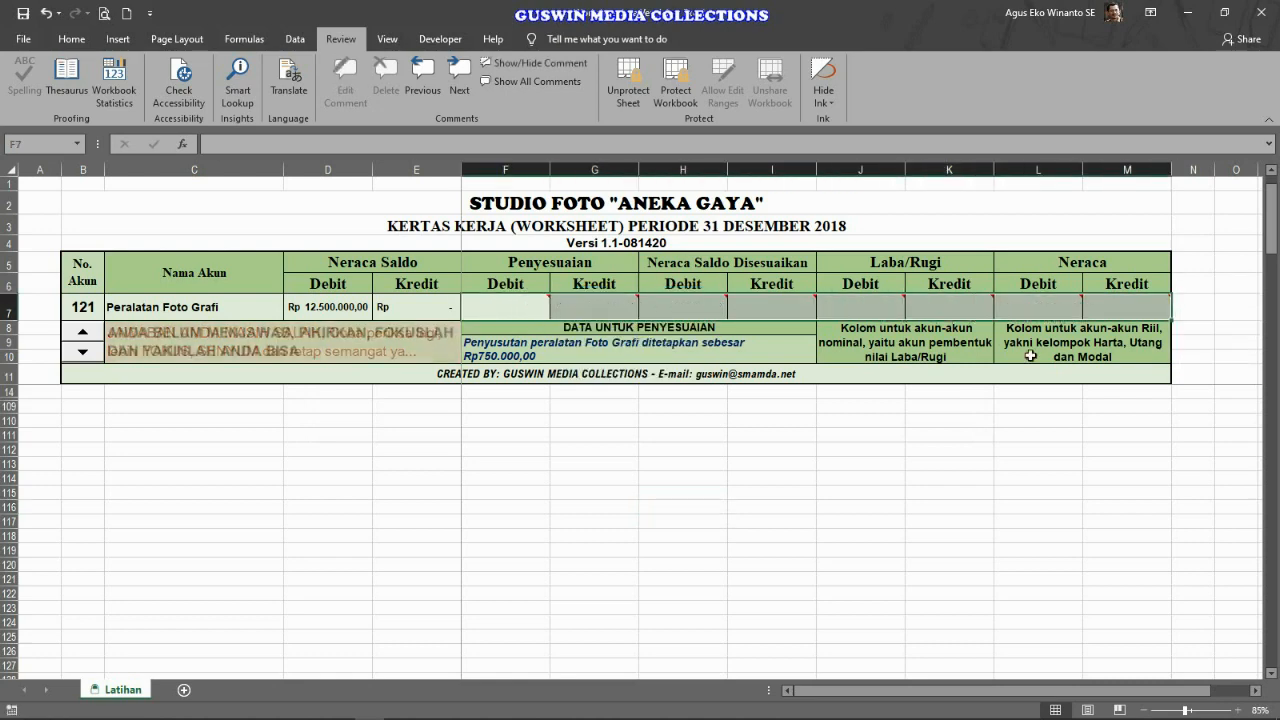
Try to edit the Laba/Rugi note in J8 and dismiss the protection warning
{"action": "left_click_drag", "start_coordinate": [893, 481], "coordinate": [890, 500]}
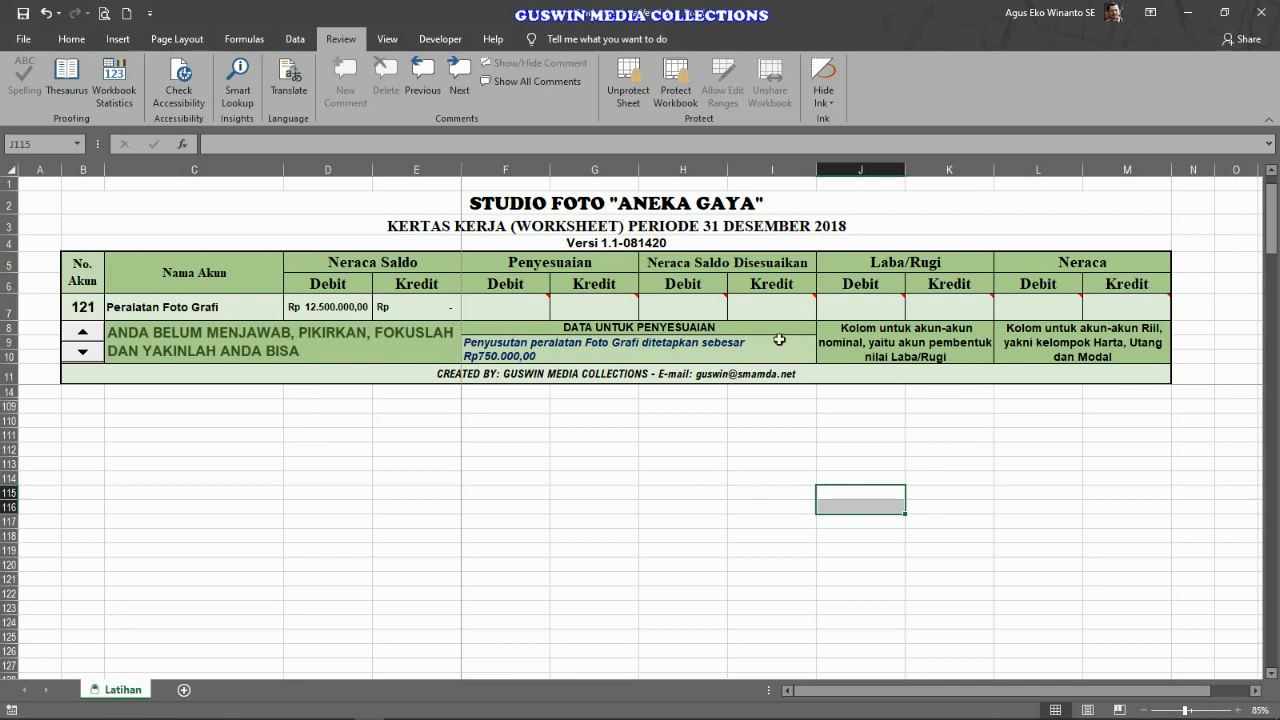
{"action": "double_click", "coordinate": [919, 343]}
{"action": "left_click", "coordinate": [652, 410]}
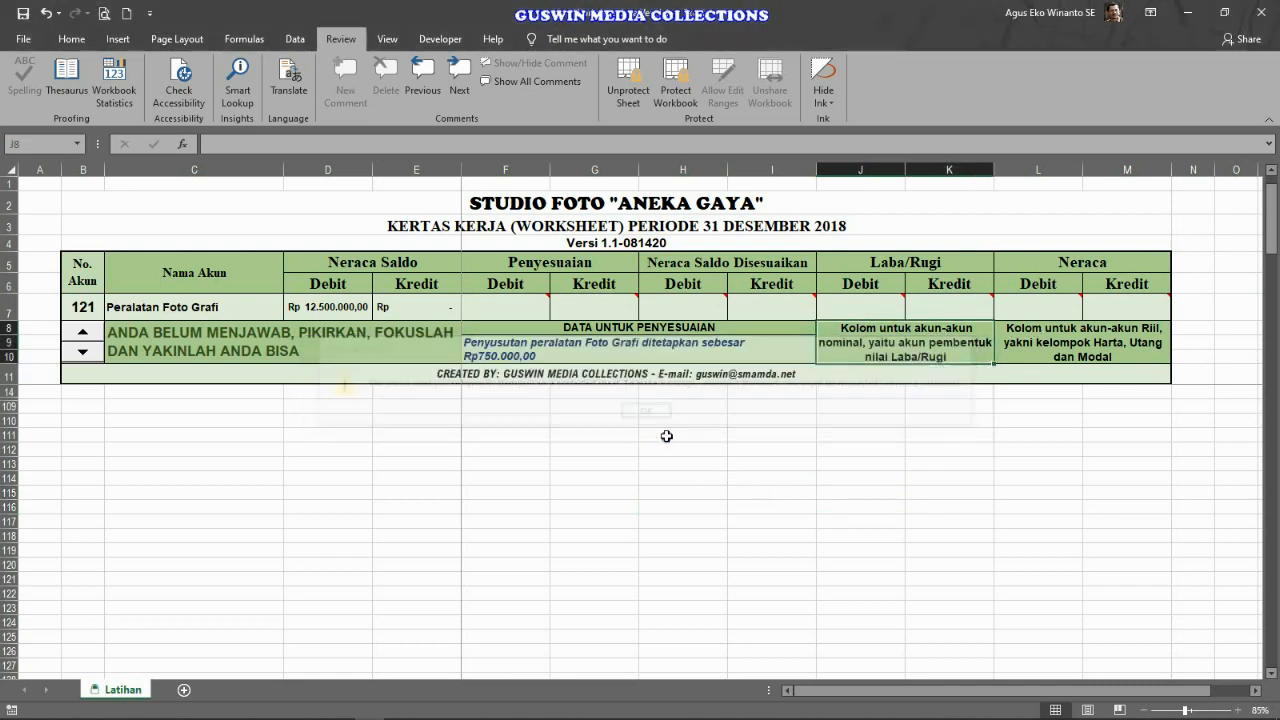
Hide the gridlines of the protected Latihan sheet
{"action": "left_click", "coordinate": [545, 355]}
{"action": "left_click", "coordinate": [675, 478]}
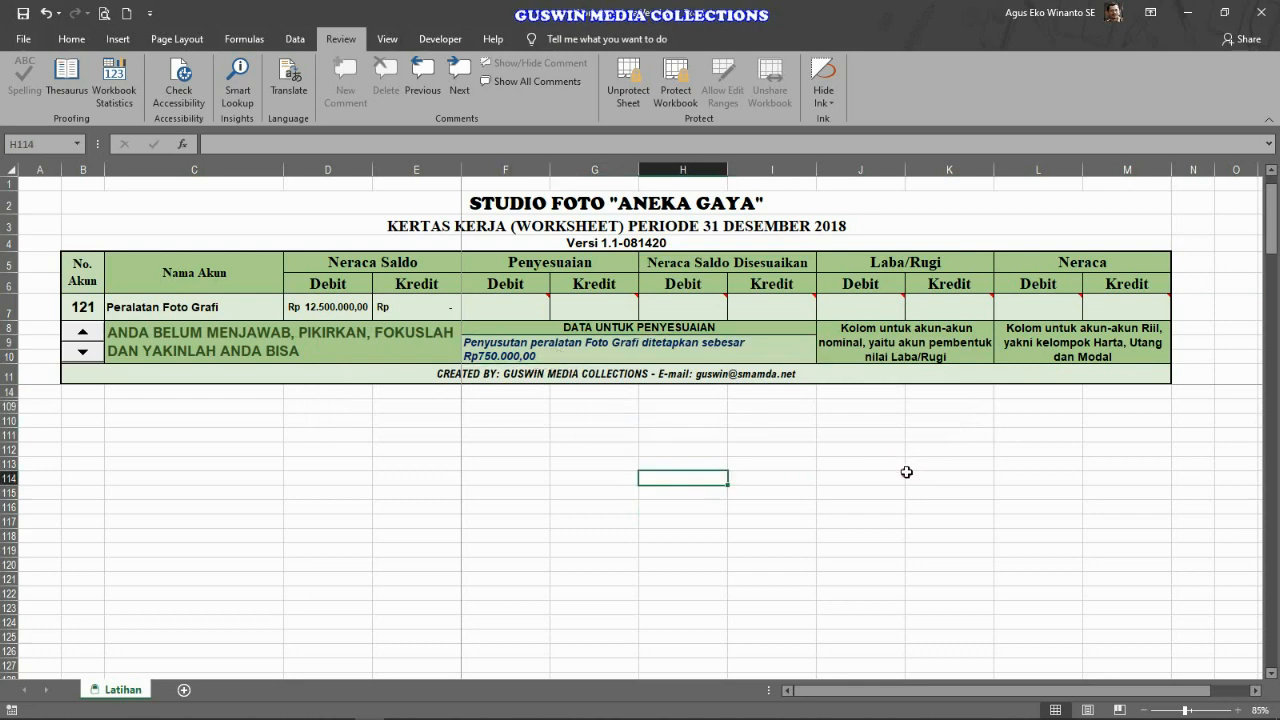
{"action": "scroll", "coordinate": [890, 467], "scroll_direction": "up", "scroll_amount": 1}
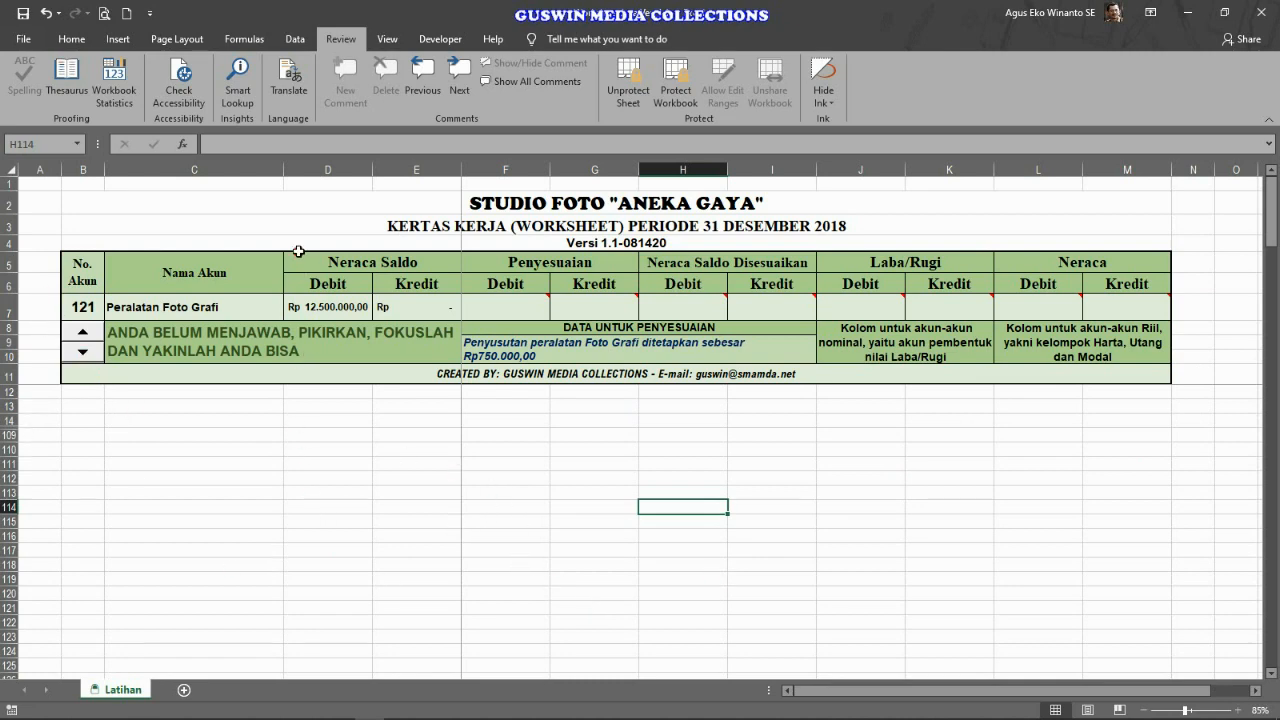
{"action": "left_click", "coordinate": [388, 39]}
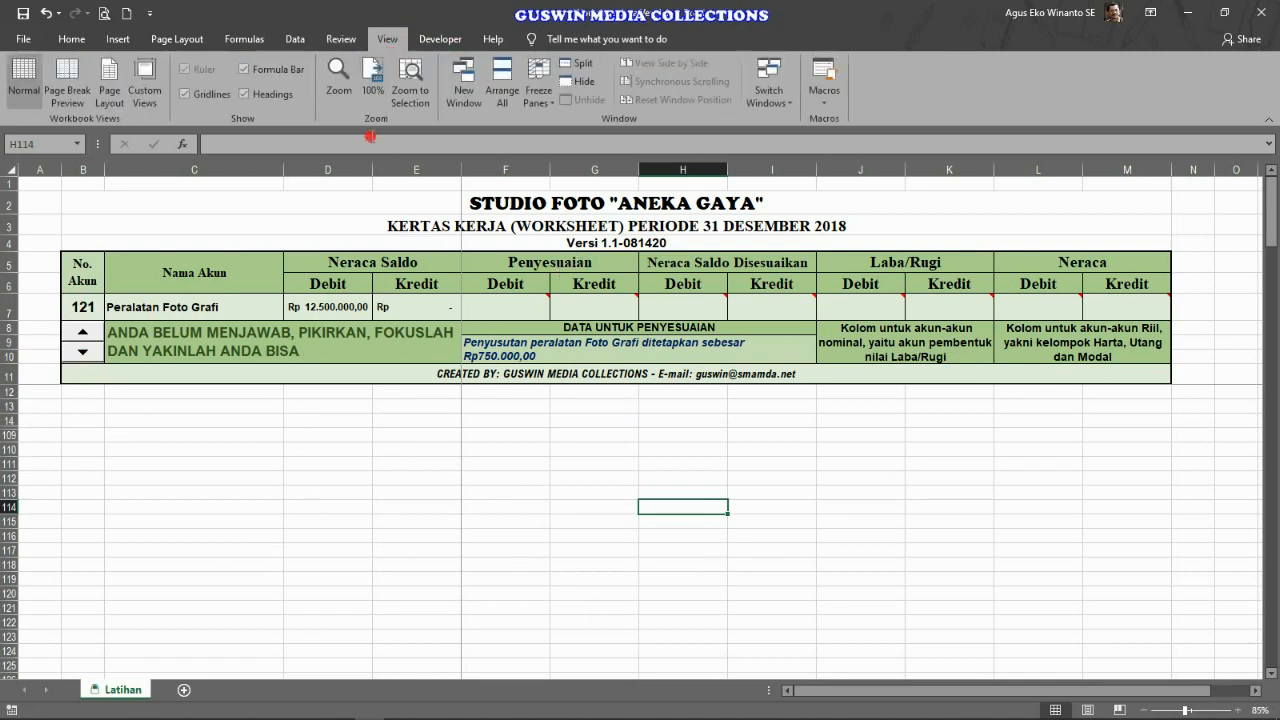
{"action": "left_click", "coordinate": [200, 95]}
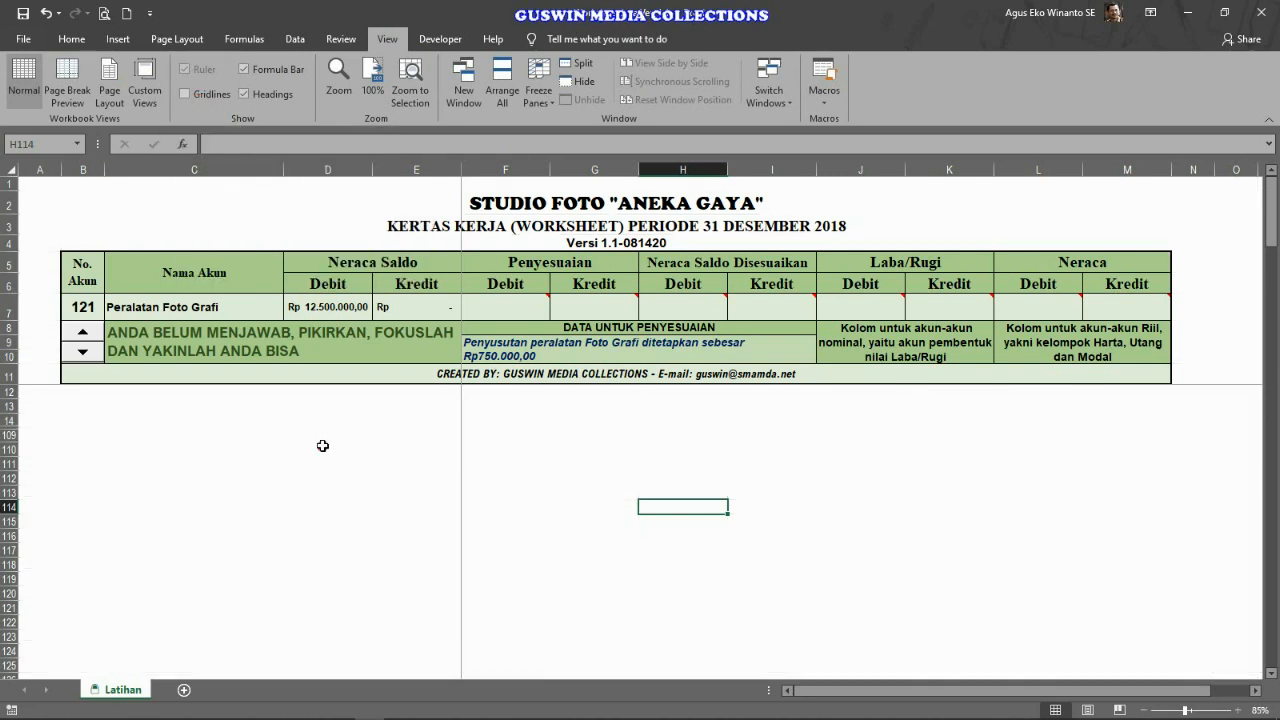
{"action": "left_click", "coordinate": [386, 477]}
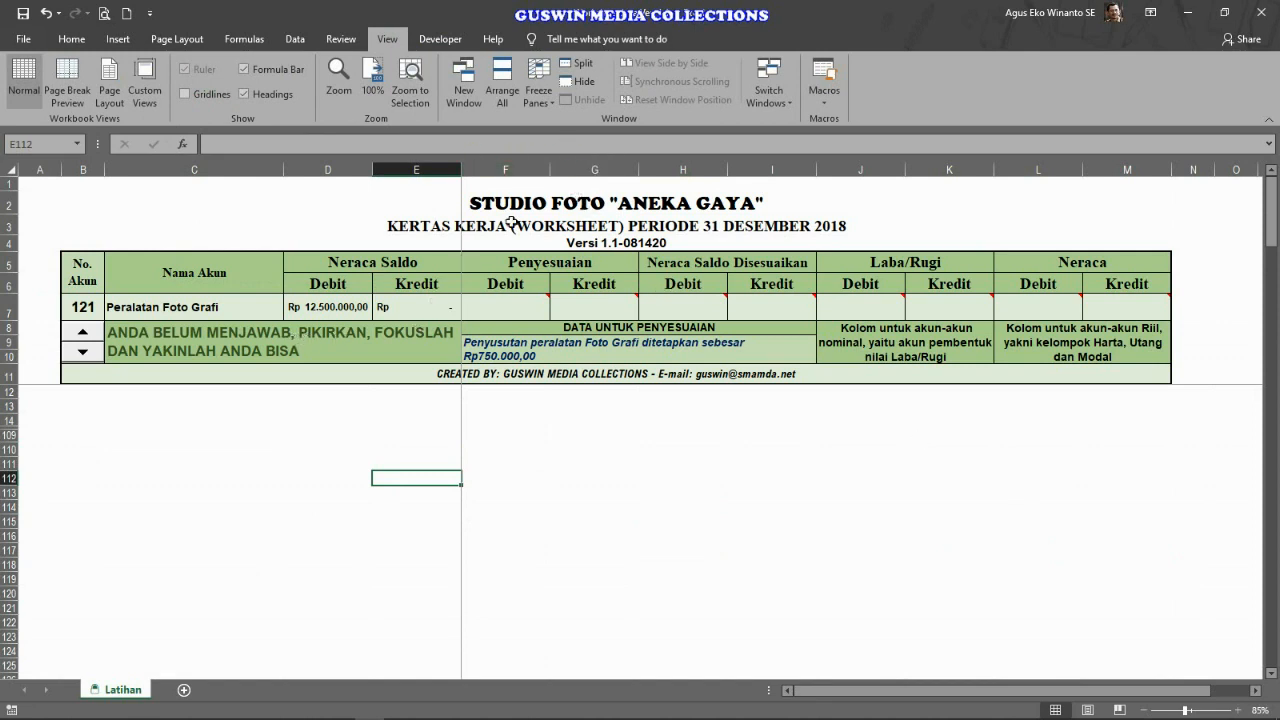
Check whether feedback cell C8 and adjustment data cell F9 reveal their formulas while the sheet is protected
{"action": "left_click", "coordinate": [340, 38]}
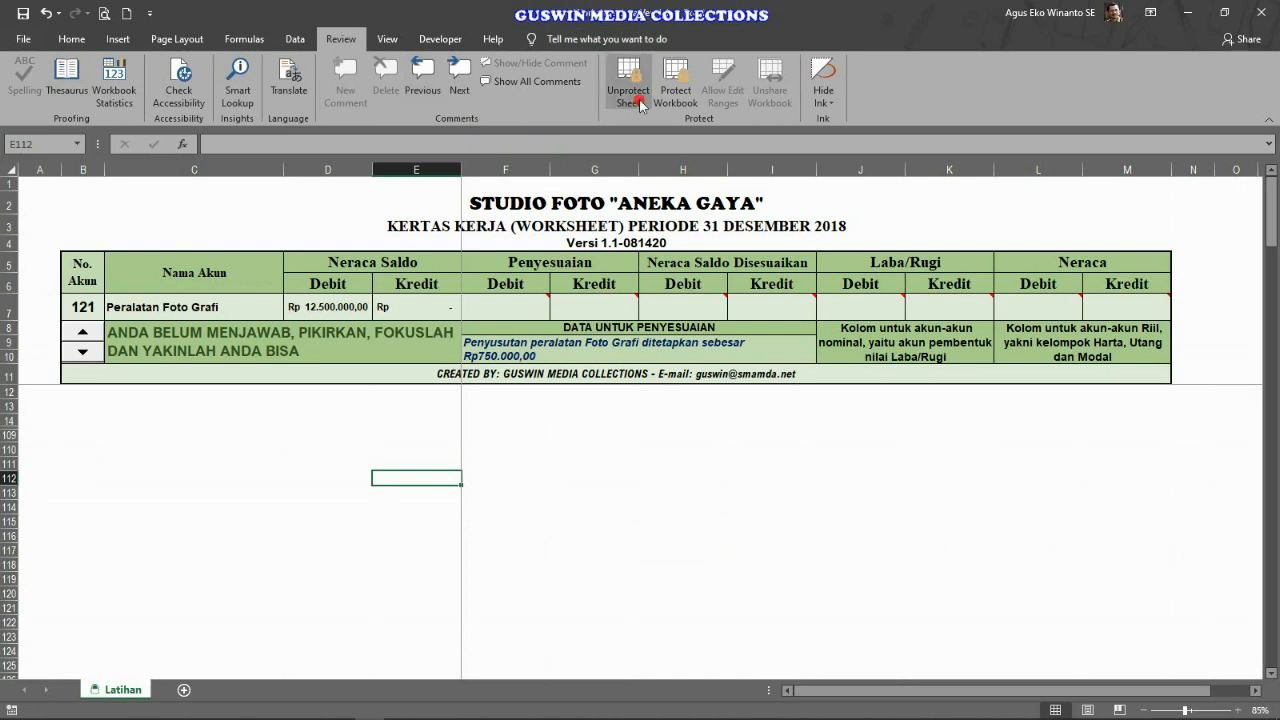
{"action": "left_click", "coordinate": [216, 350]}
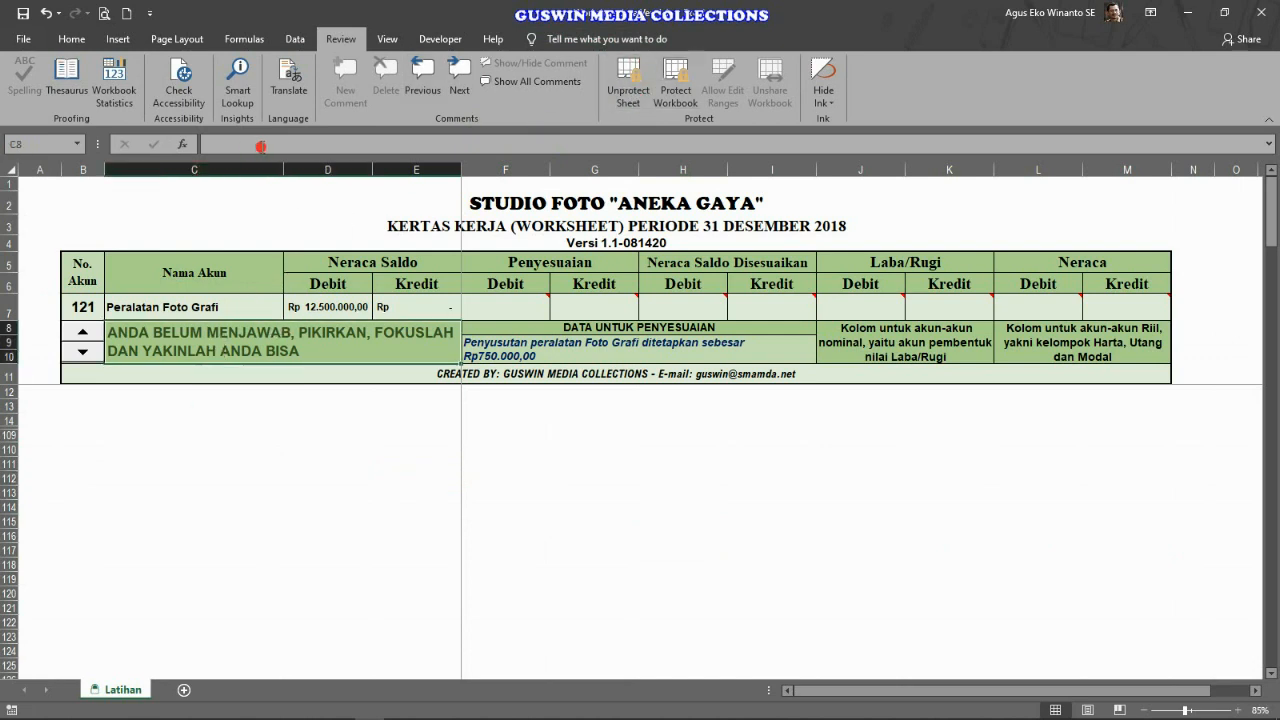
{"action": "left_click", "coordinate": [571, 351]}
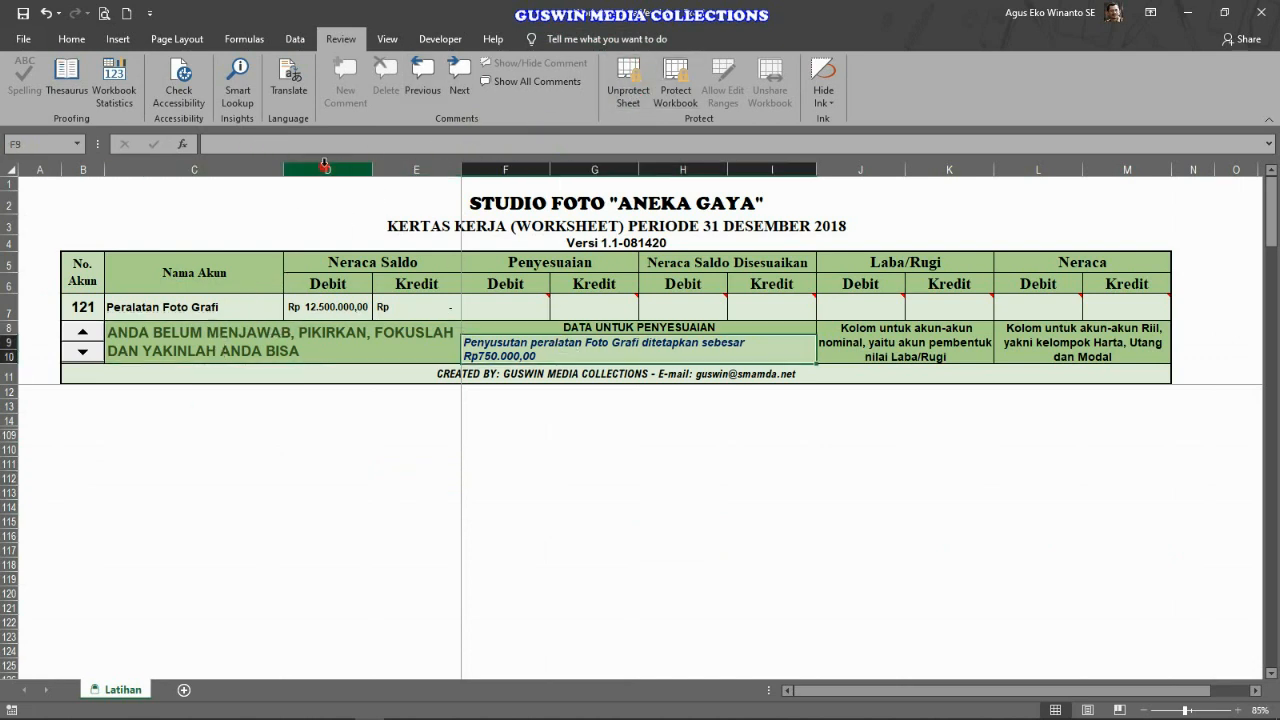
{"action": "left_click", "coordinate": [295, 355]}
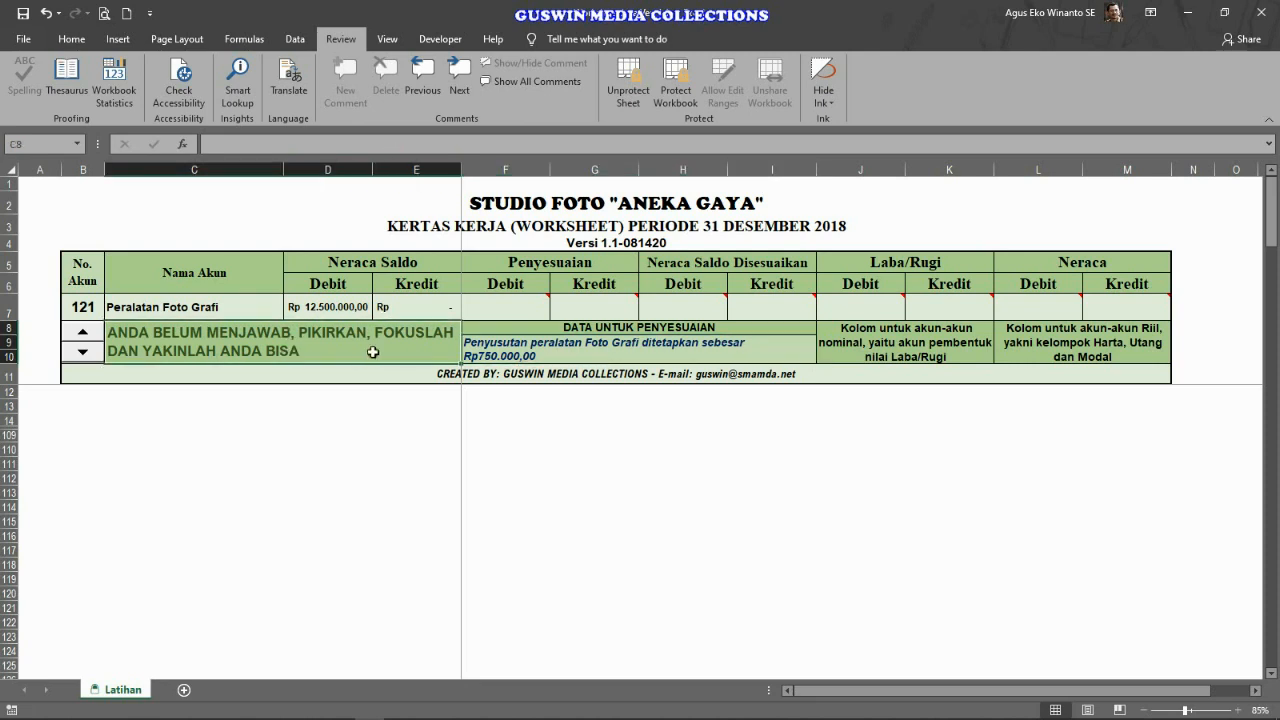
Step through the account questions and return the question selector to the opening SILAHKAN PILIH SOAL entry
{"action": "left_click", "coordinate": [98, 335]}
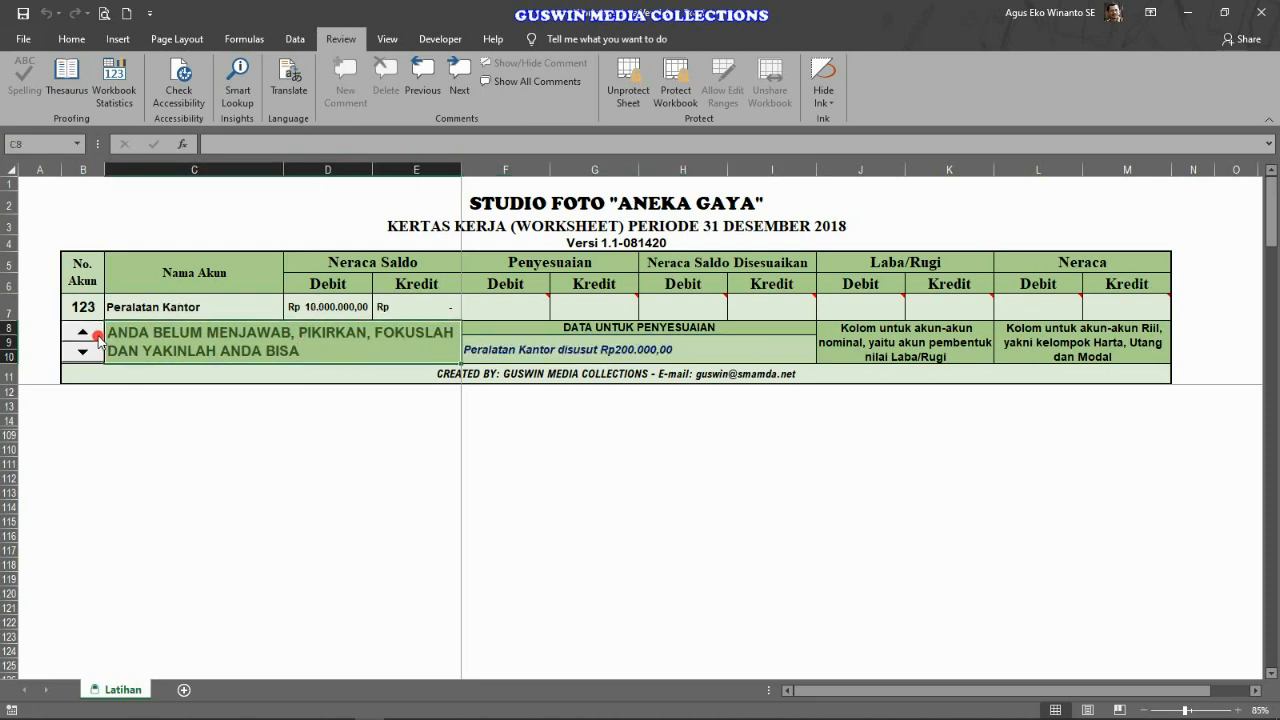
{"action": "left_click", "coordinate": [98, 338]}
{"action": "left_click", "coordinate": [84, 352]}
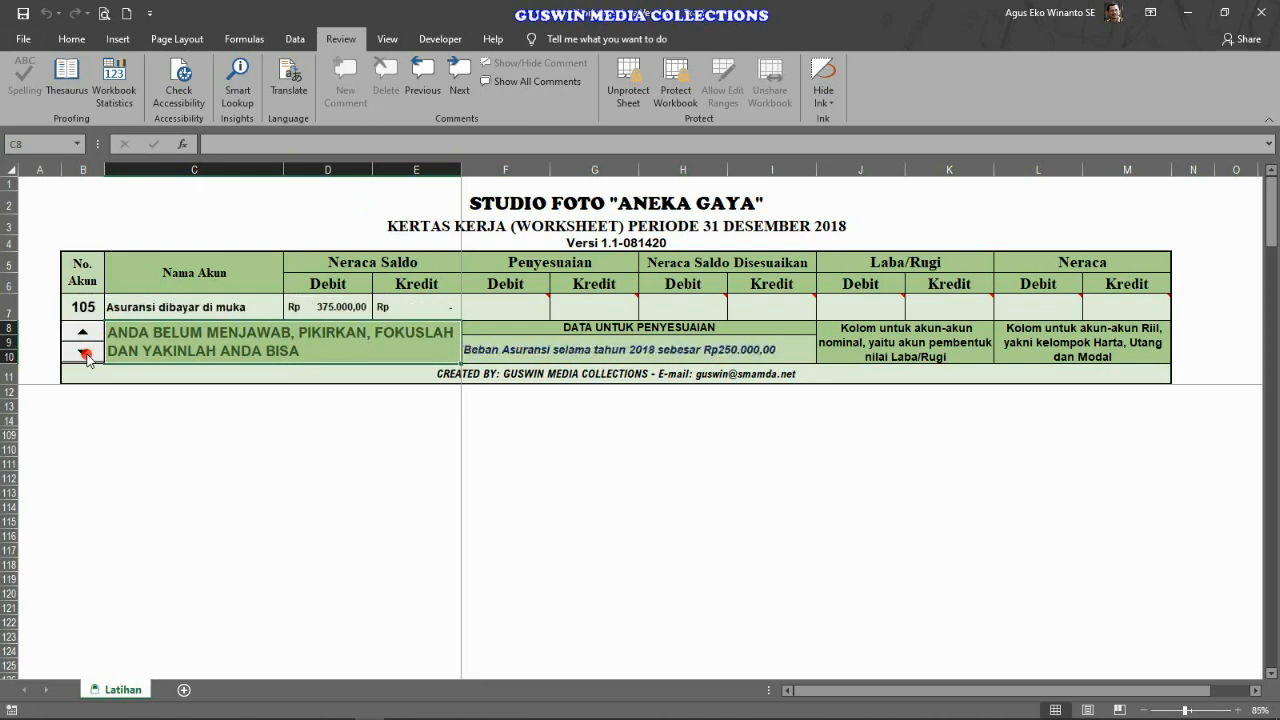
{"action": "left_click", "coordinate": [85, 353]}
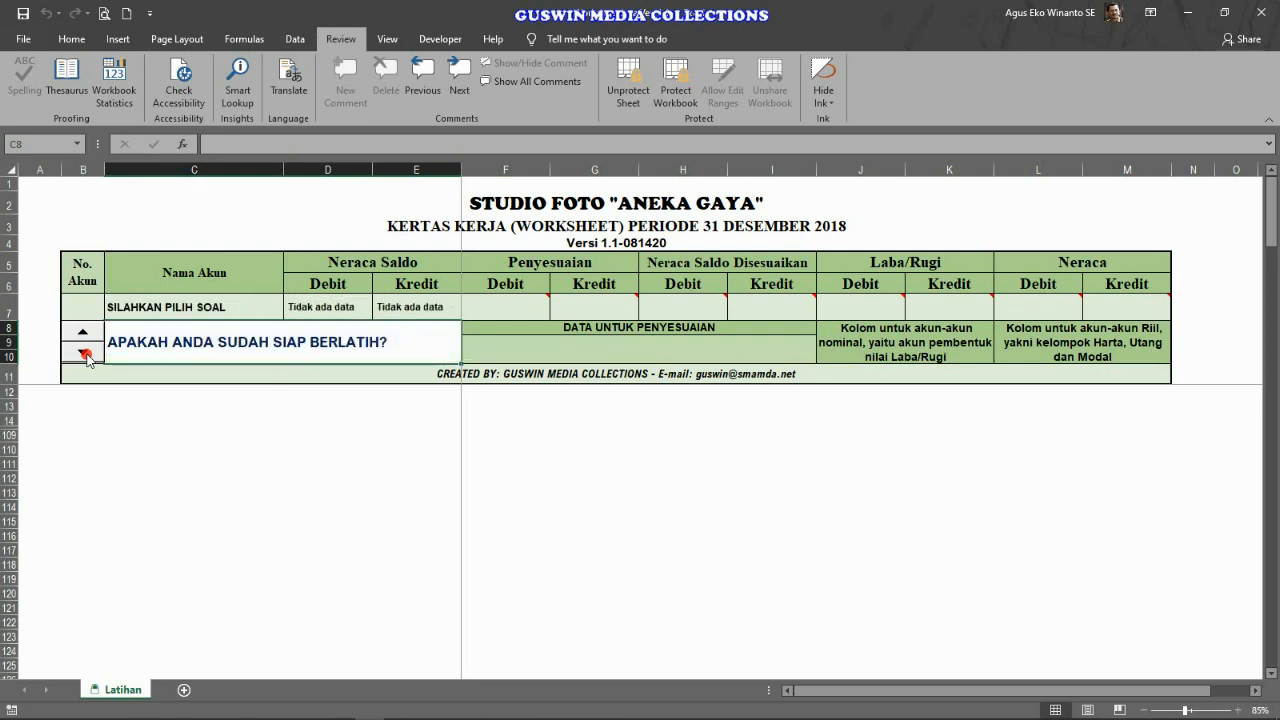
{"action": "left_click", "coordinate": [790, 518]}
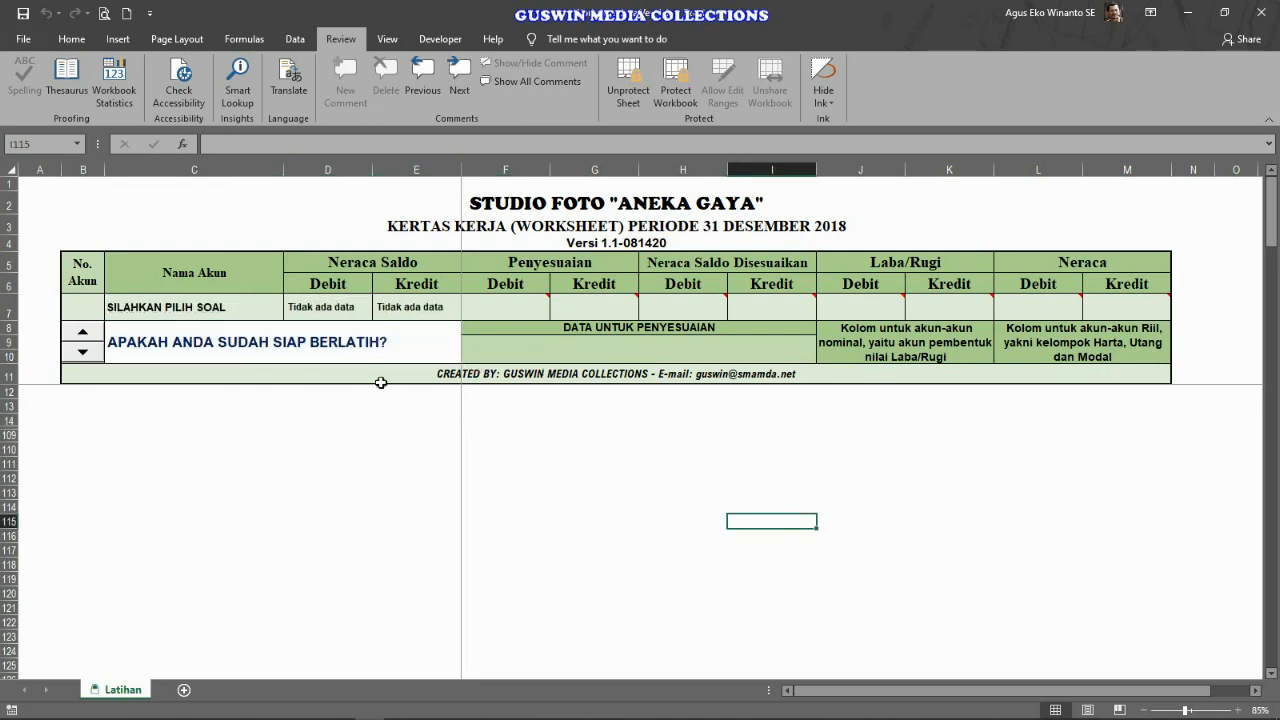
Hide the formula bar and the row and column headings, keeping the worksheet zoom at 85%
{"action": "left_click", "coordinate": [342, 348]}
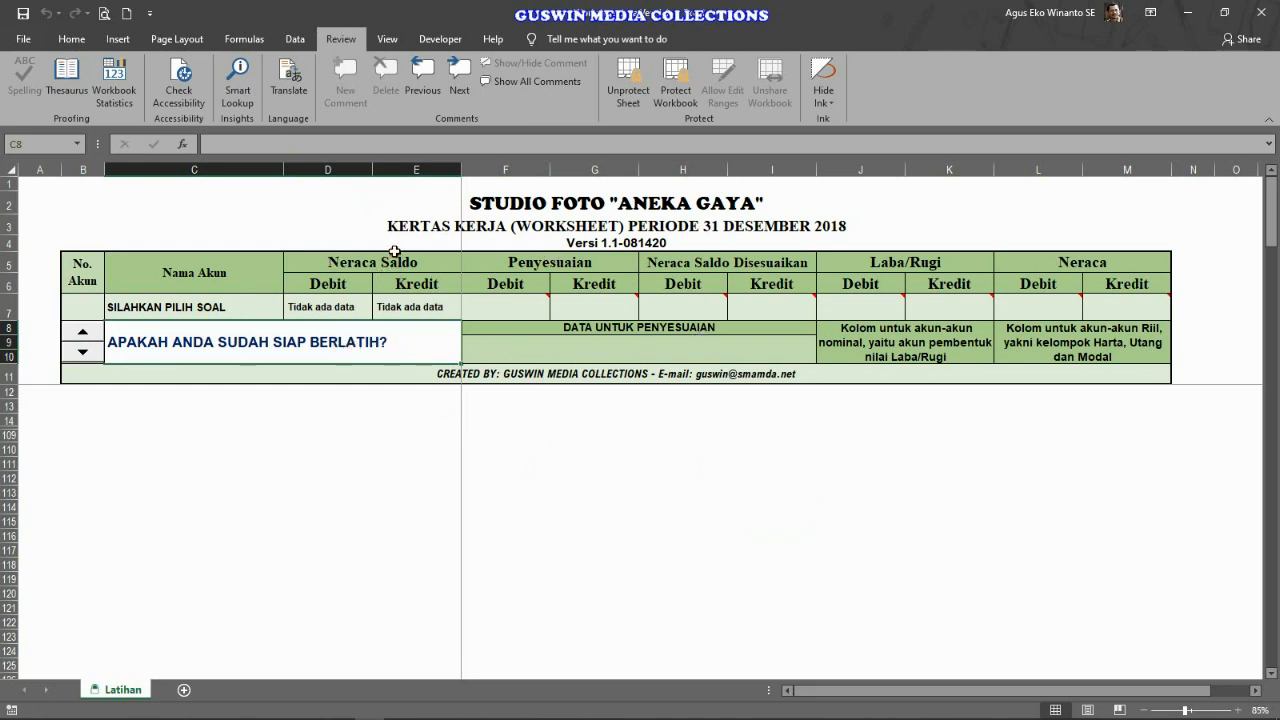
{"action": "left_click", "coordinate": [72, 40]}
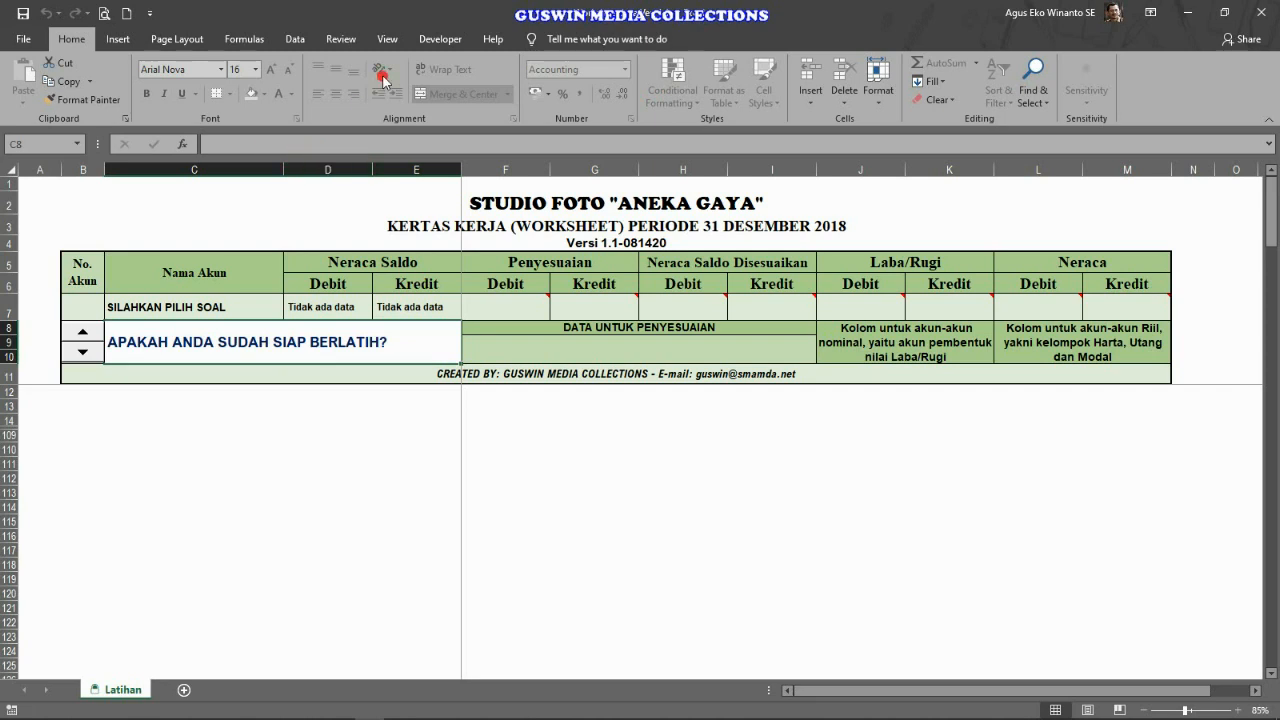
{"action": "left_click", "coordinate": [387, 40]}
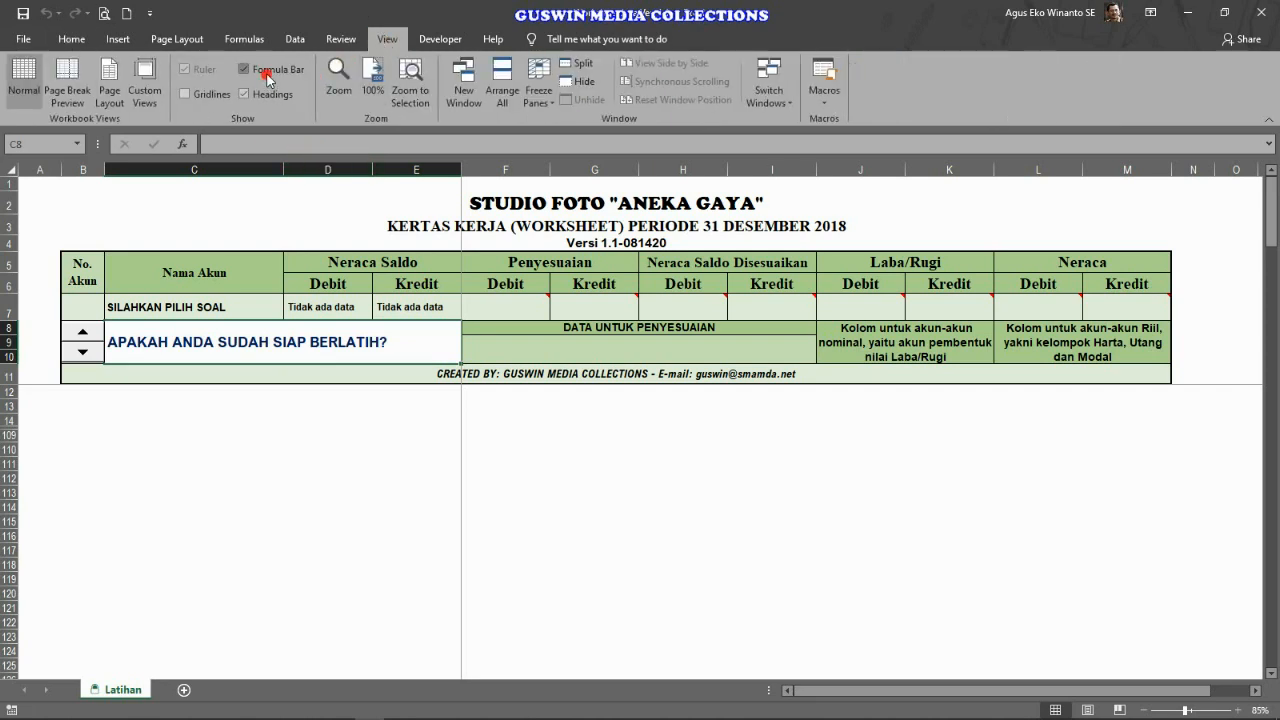
{"action": "left_click", "coordinate": [266, 72]}
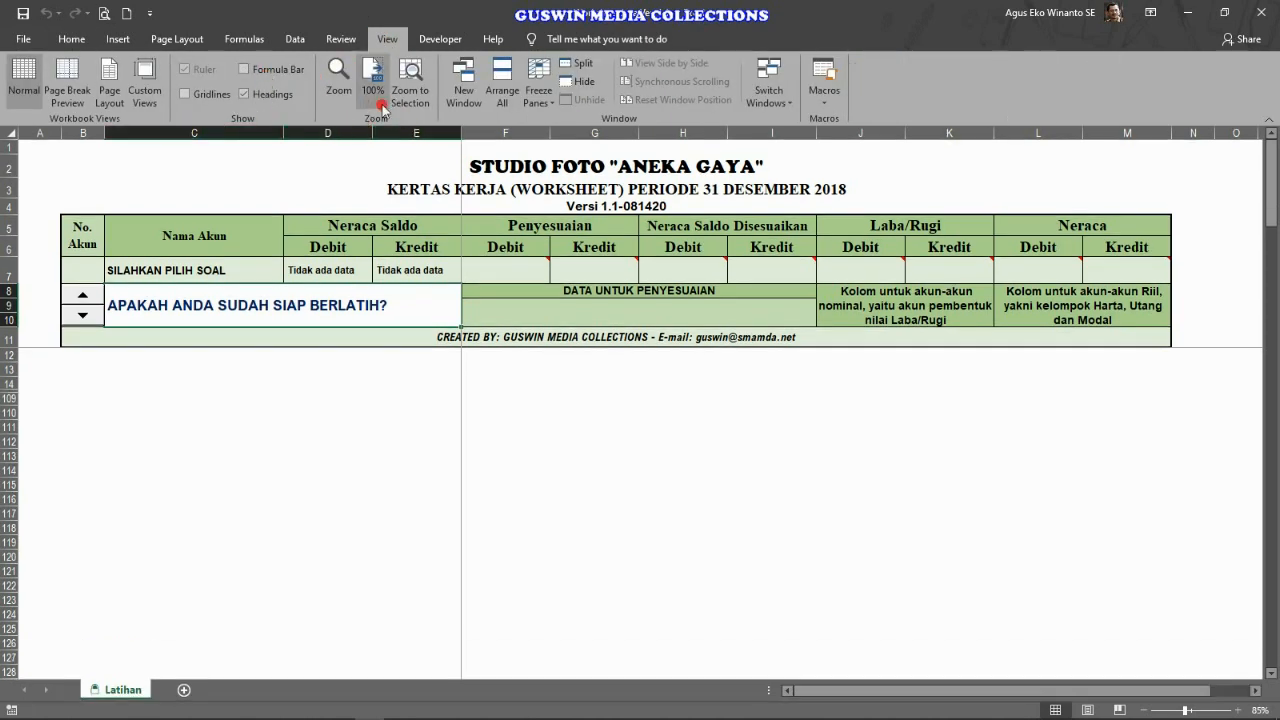
{"action": "left_click", "coordinate": [280, 94]}
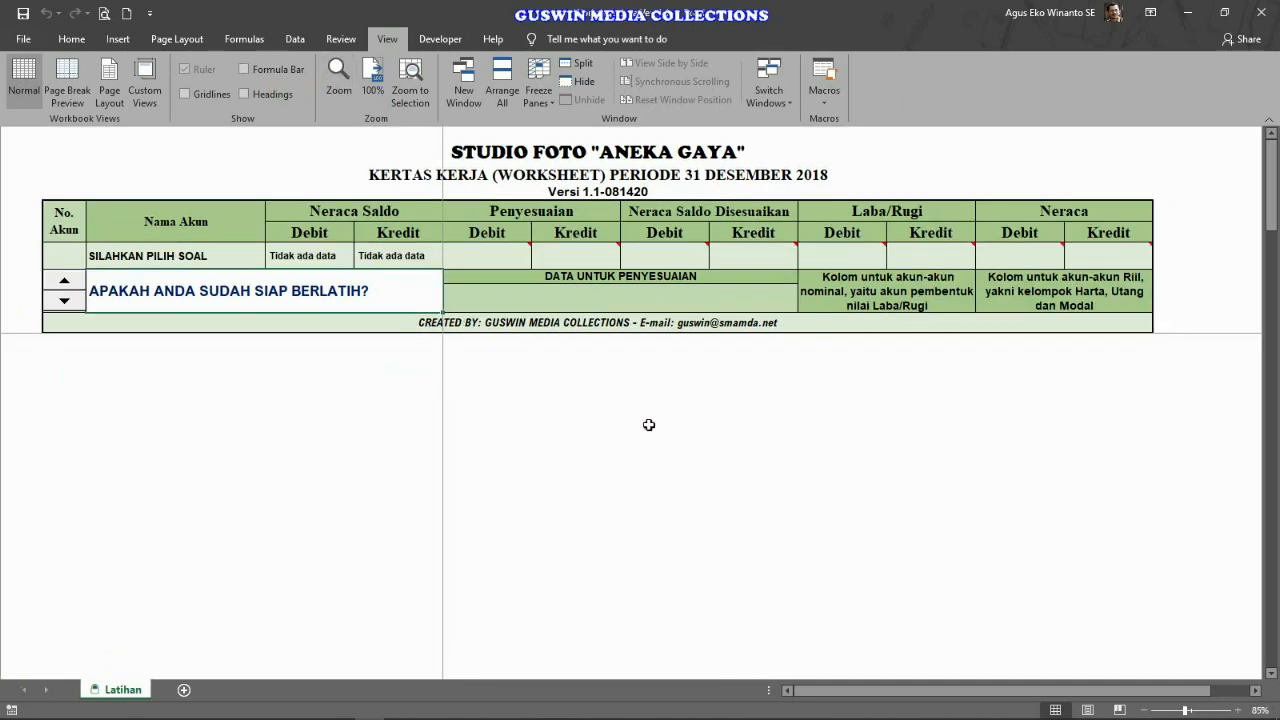
{"action": "scroll", "coordinate": [641, 407], "scroll_direction": "up", "scroll_amount": 1}
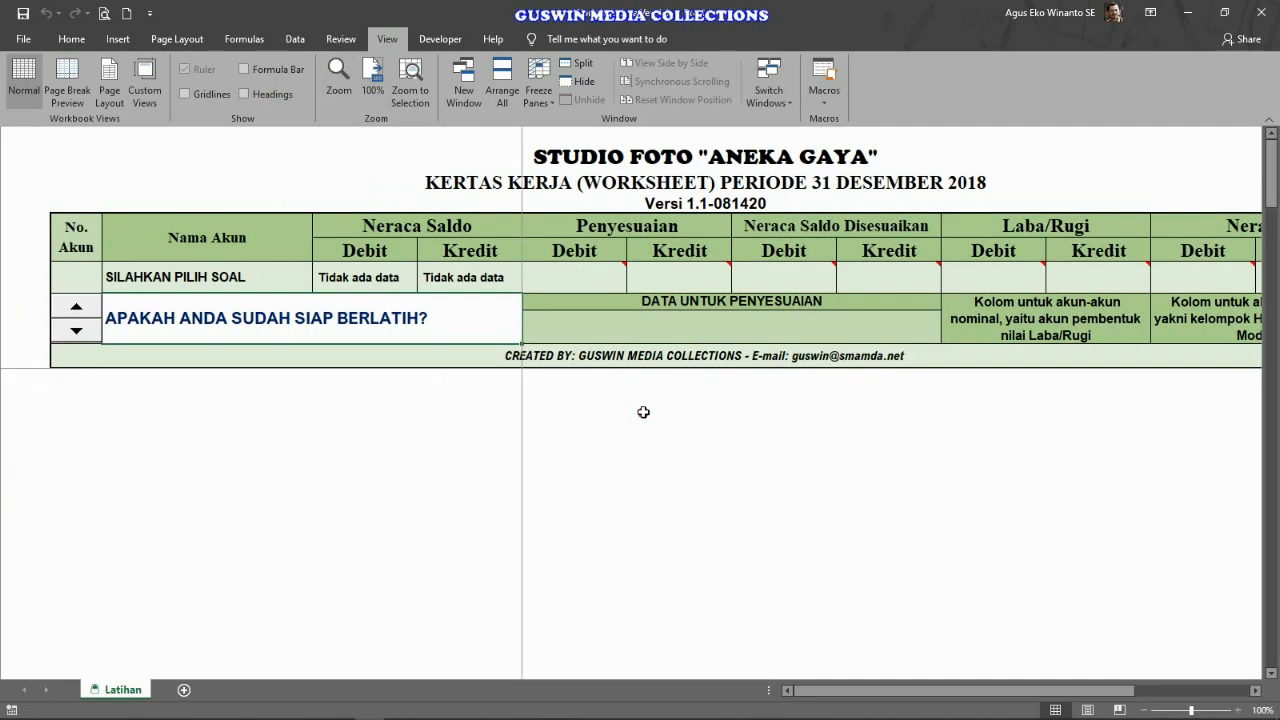
{"action": "scroll", "coordinate": [646, 412], "scroll_direction": "down", "scroll_amount": 1}
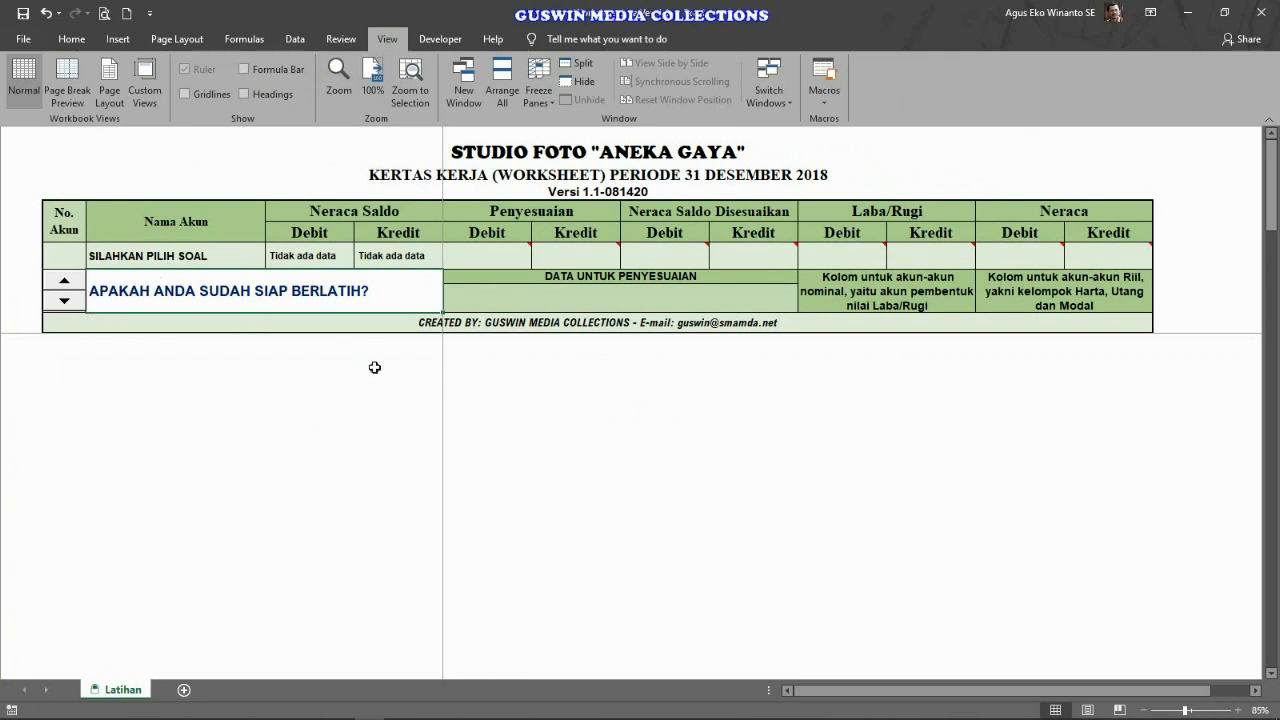
Browse the account questions forward with the selector and go back to account 104, Sewa dibayar di muka
{"action": "left_click", "coordinate": [66, 281]}
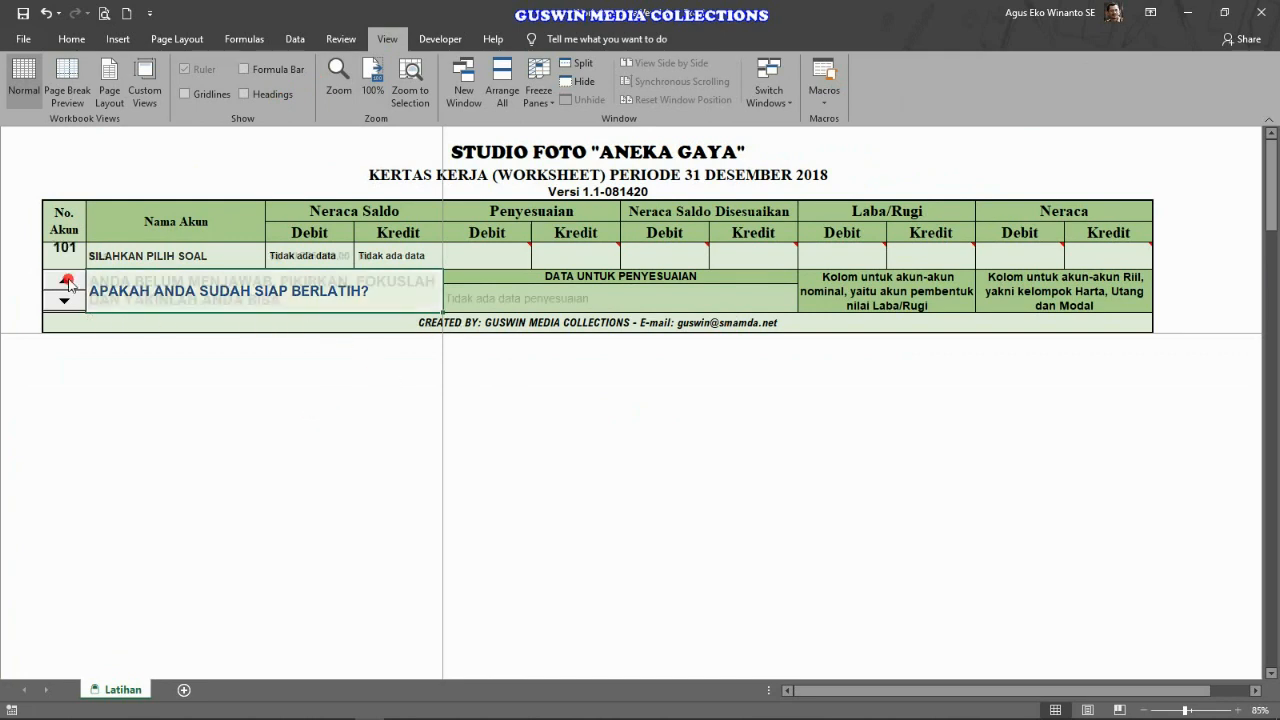
{"action": "left_click", "coordinate": [68, 283]}
{"action": "left_click", "coordinate": [68, 283]}
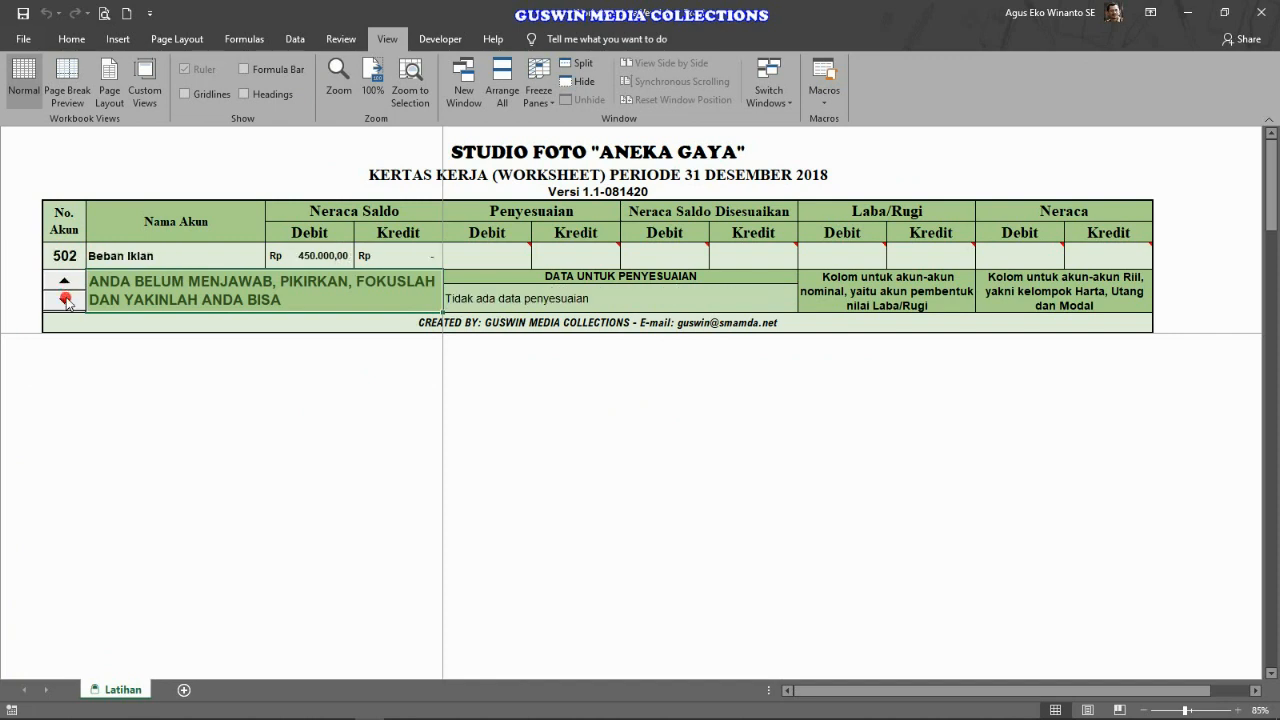
{"action": "left_click", "coordinate": [66, 302]}
{"action": "left_click", "coordinate": [65, 301]}
{"action": "left_click", "coordinate": [65, 301]}
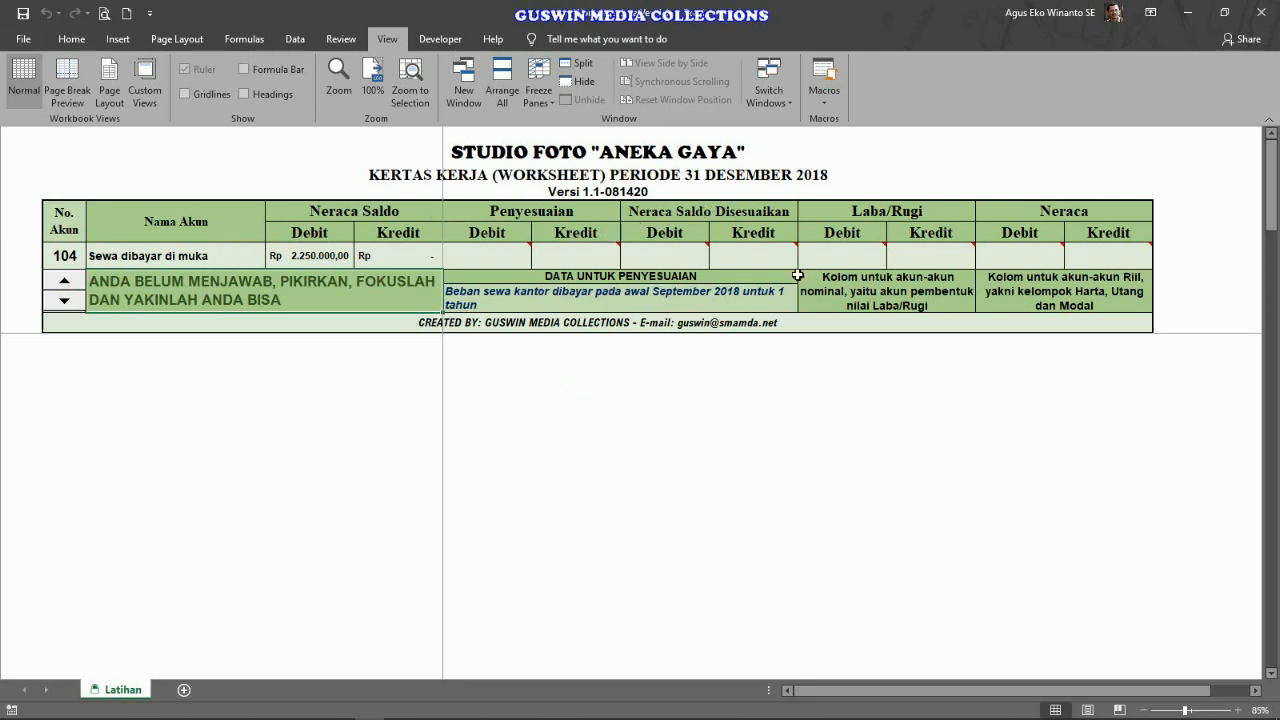
Browse to the end of the questions, go back to account 124, and select its Penyesuaian debit and credit answer cells
{"action": "left_click", "coordinate": [66, 281]}
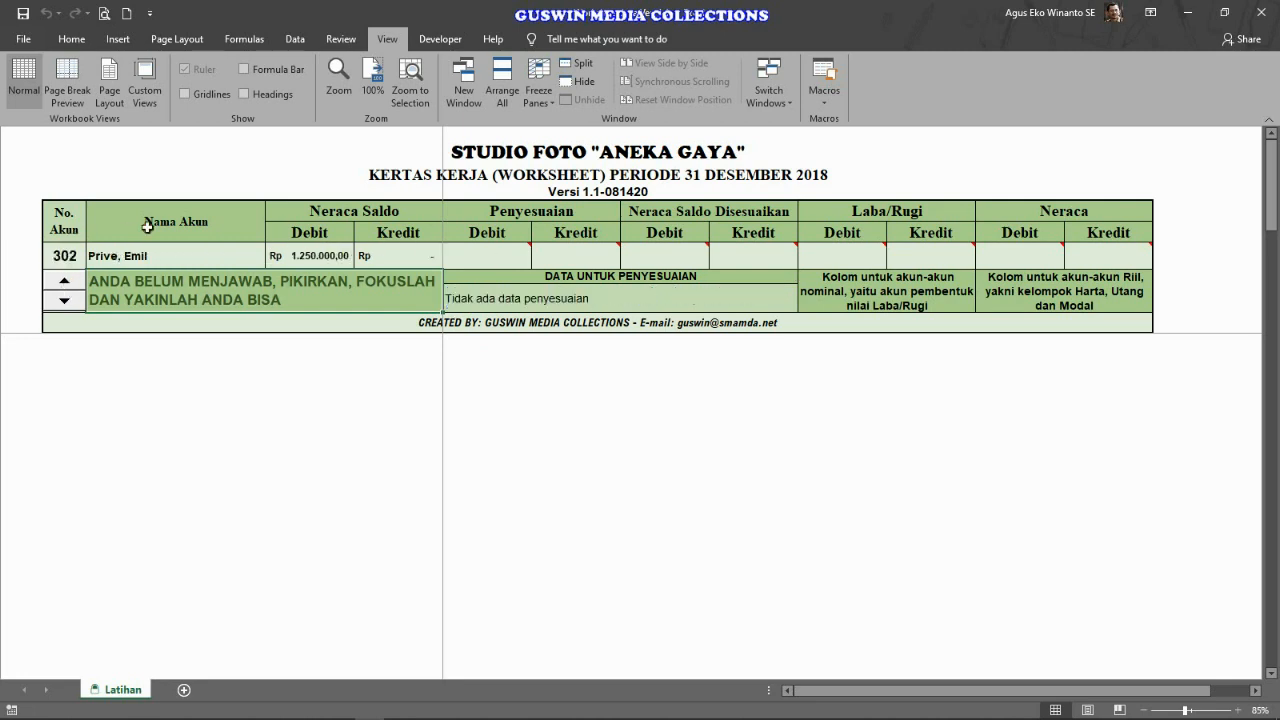
{"action": "left_click", "coordinate": [63, 285]}
{"action": "left_click", "coordinate": [63, 285]}
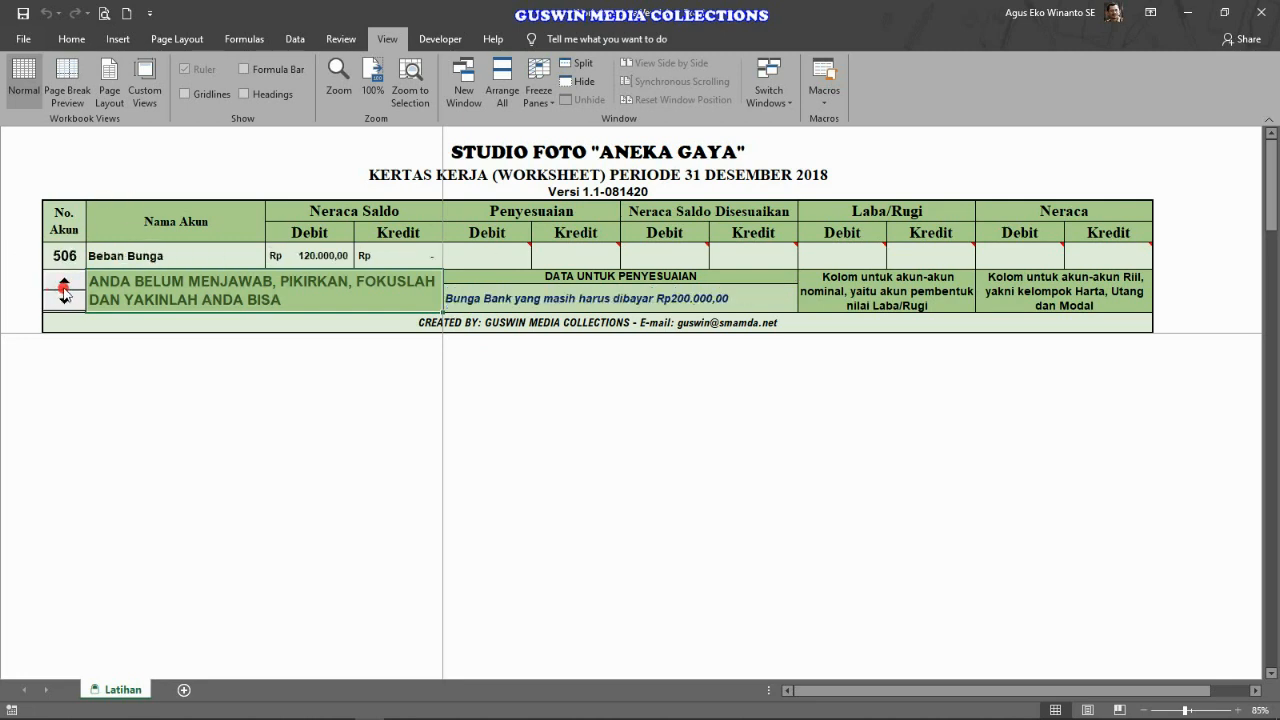
{"action": "left_click", "coordinate": [63, 287]}
{"action": "left_click", "coordinate": [63, 287]}
{"action": "left_click", "coordinate": [62, 298]}
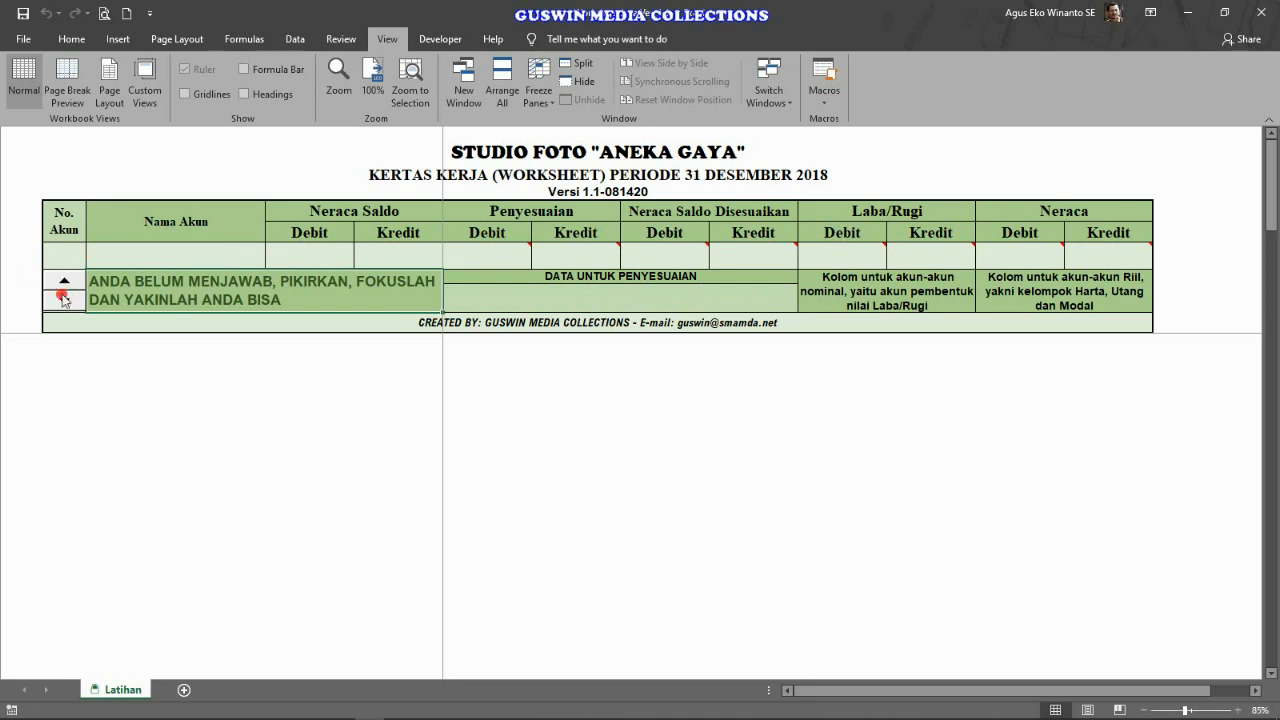
{"action": "left_click", "coordinate": [63, 300]}
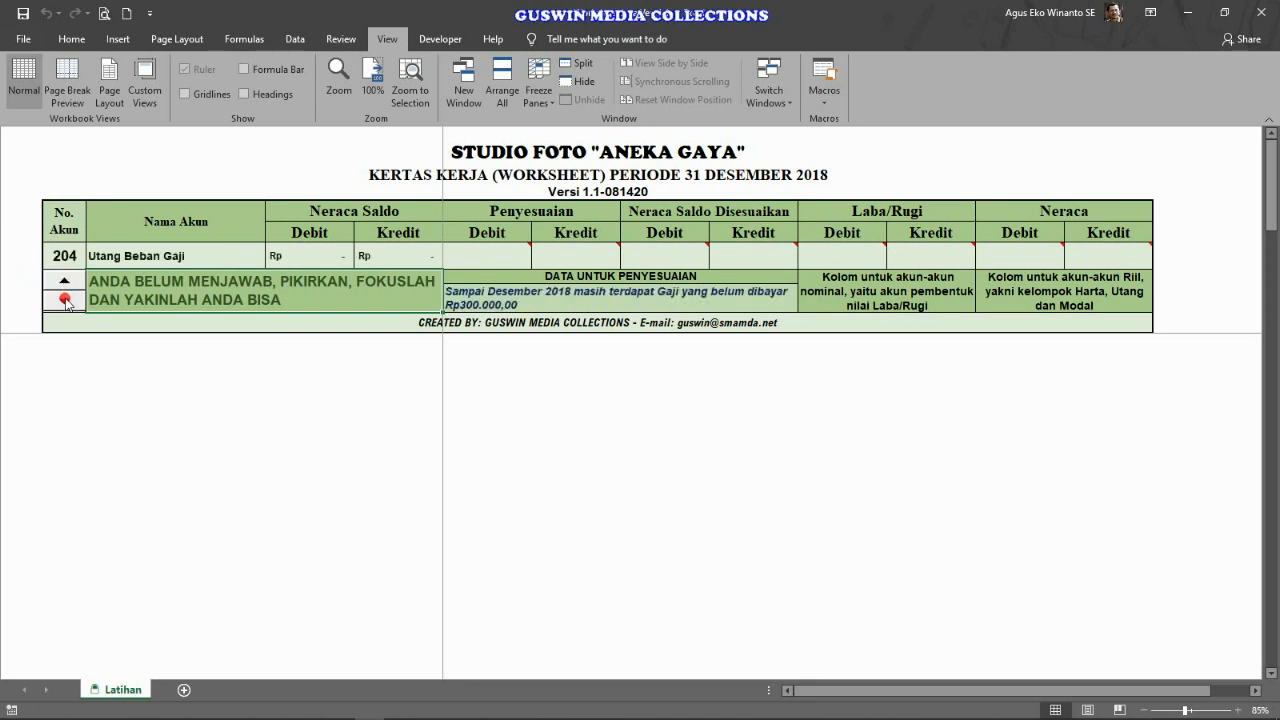
{"action": "left_click", "coordinate": [64, 300]}
{"action": "left_click", "coordinate": [64, 300]}
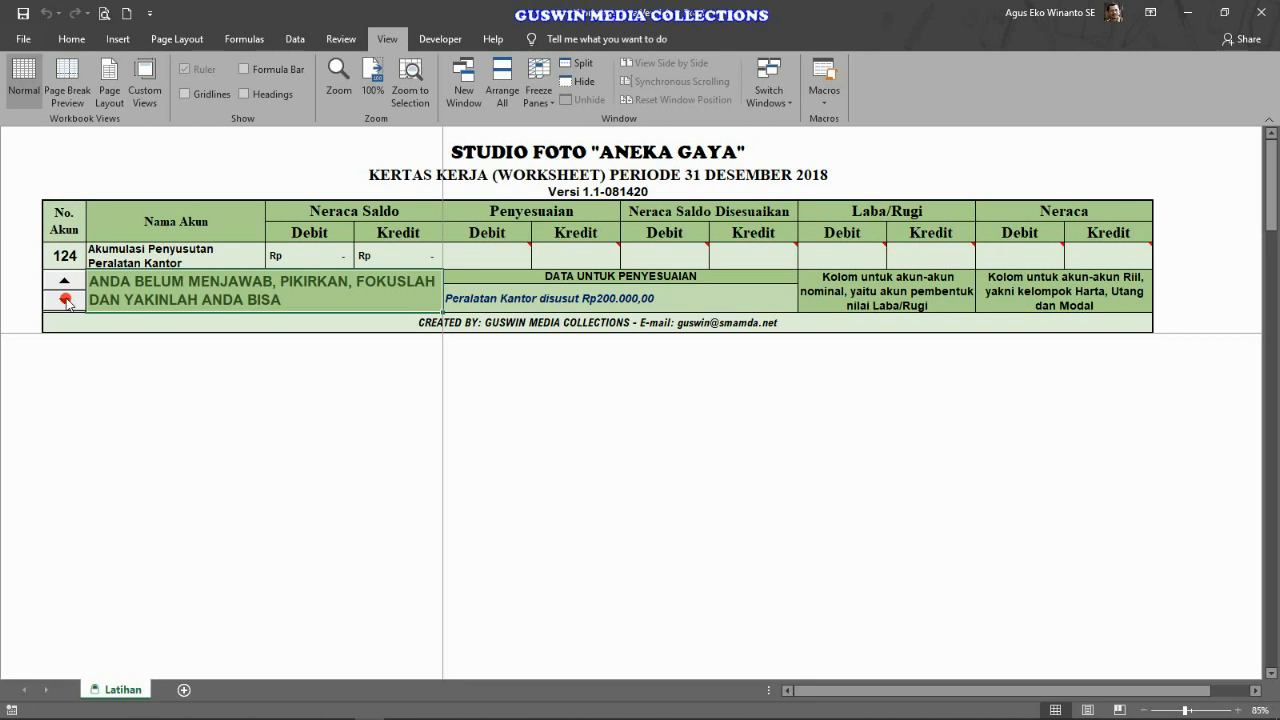
{"action": "left_click", "coordinate": [500, 253]}
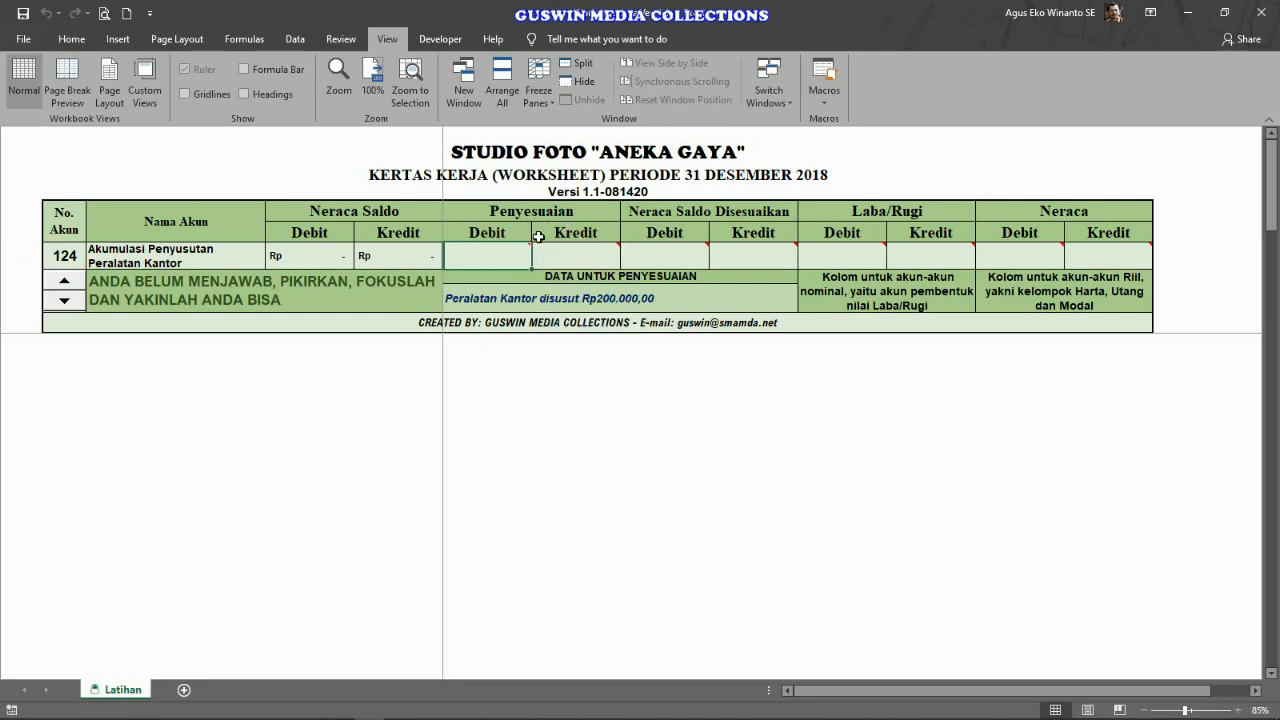
{"action": "left_click", "coordinate": [612, 256]}
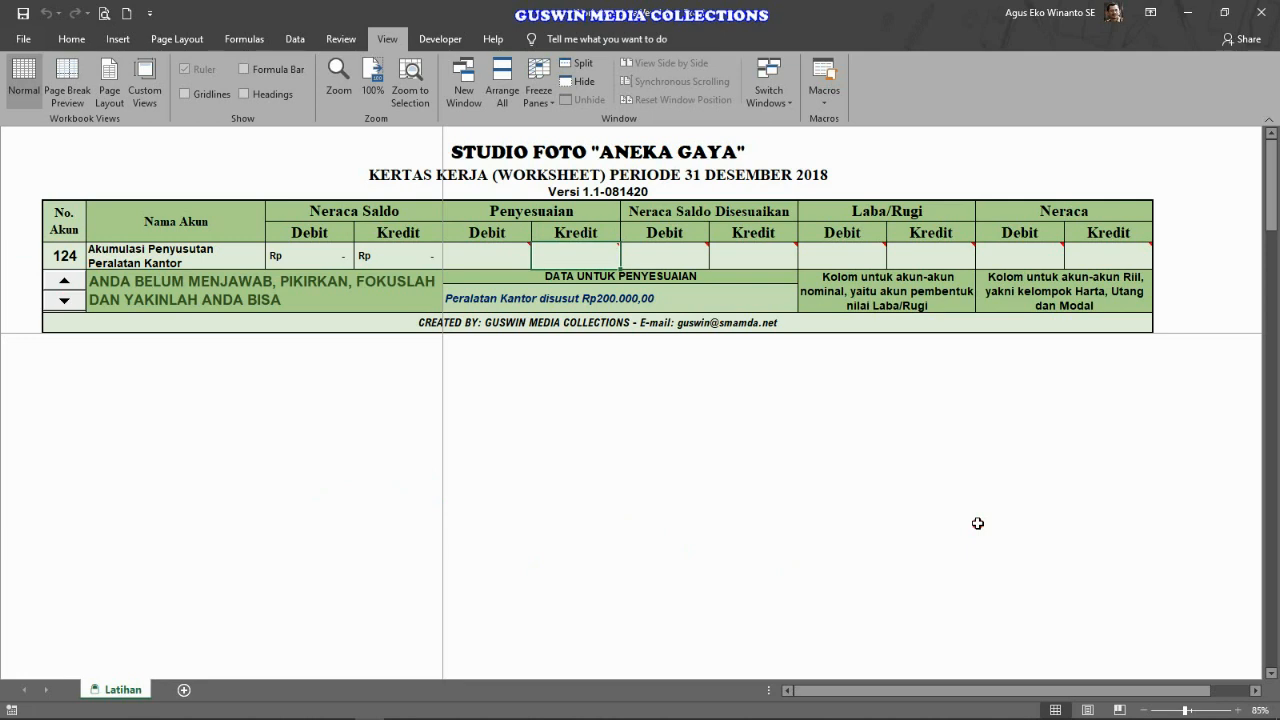
Run through the account questions in both directions and reset the selector to the SILAHKAN PILIH SOAL start entry
{"action": "mouse_move", "coordinate": [398, 706]}
{"action": "left_click", "coordinate": [63, 300]}
{"action": "left_click", "coordinate": [63, 301]}
{"action": "left_click", "coordinate": [63, 301]}
{"action": "left_click", "coordinate": [63, 301]}
{"action": "left_click", "coordinate": [63, 301]}
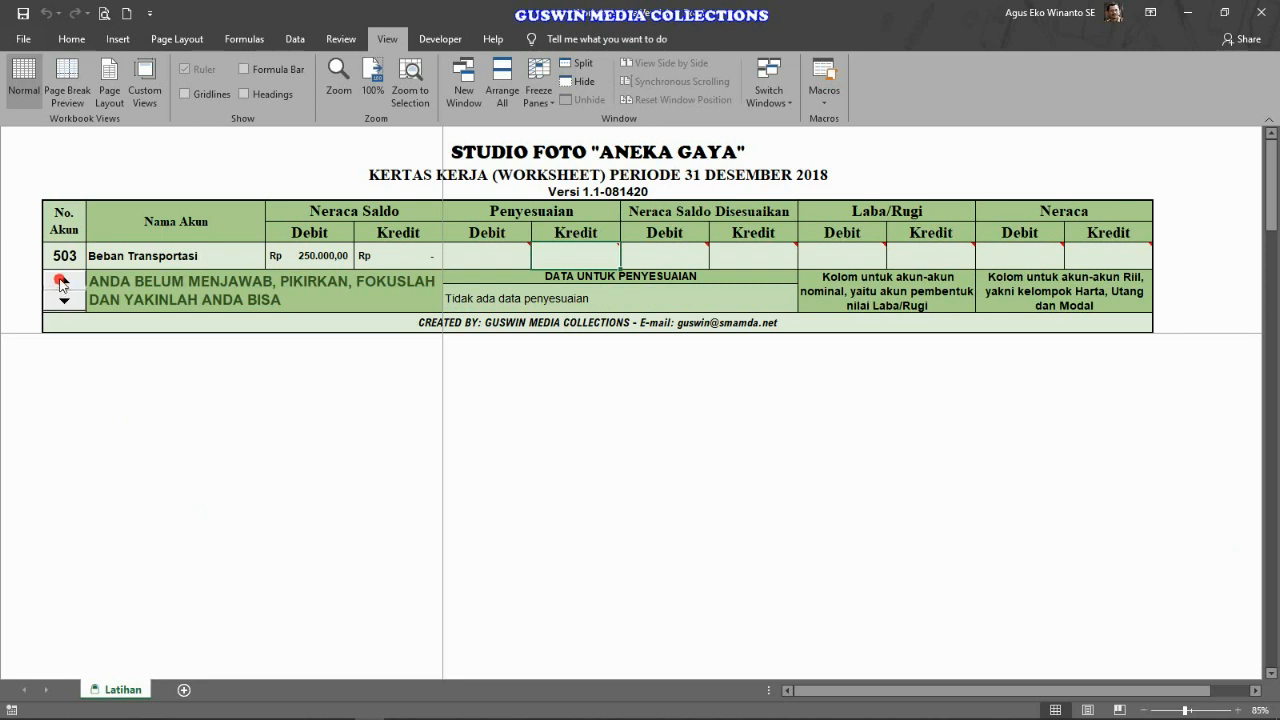
{"action": "left_click", "coordinate": [61, 283]}
{"action": "left_click", "coordinate": [61, 283]}
{"action": "left_click", "coordinate": [62, 300]}
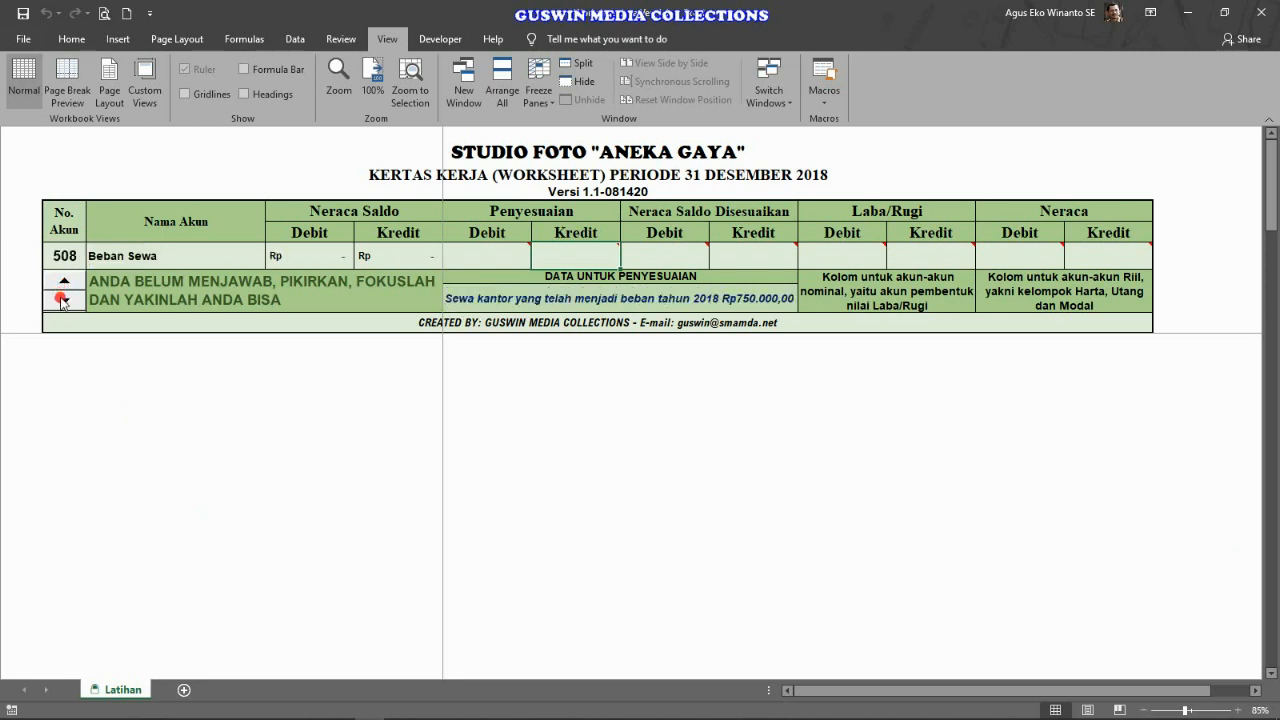
{"action": "left_click", "coordinate": [61, 300]}
{"action": "left_click", "coordinate": [61, 300]}
{"action": "left_click", "coordinate": [61, 300]}
{"action": "left_click", "coordinate": [61, 300]}
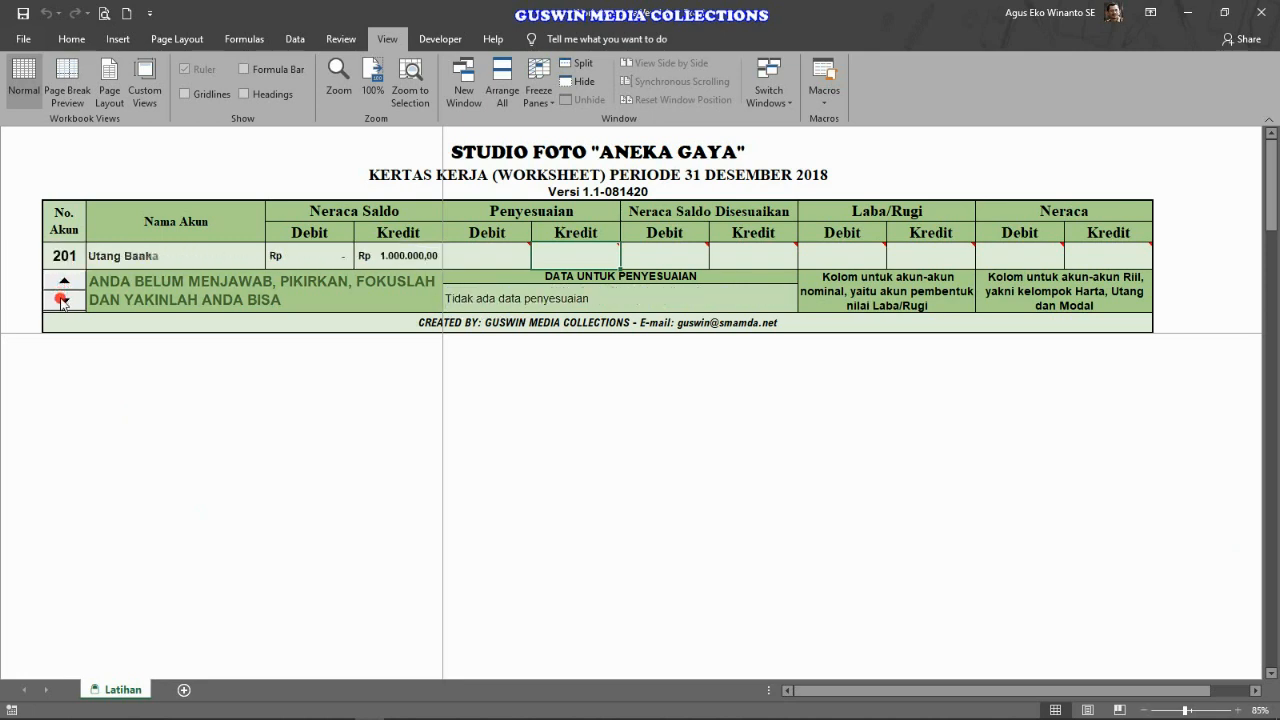
{"action": "left_click", "coordinate": [61, 300]}
{"action": "left_click", "coordinate": [61, 300]}
{"action": "left_click", "coordinate": [61, 300]}
{"action": "left_click", "coordinate": [61, 300]}
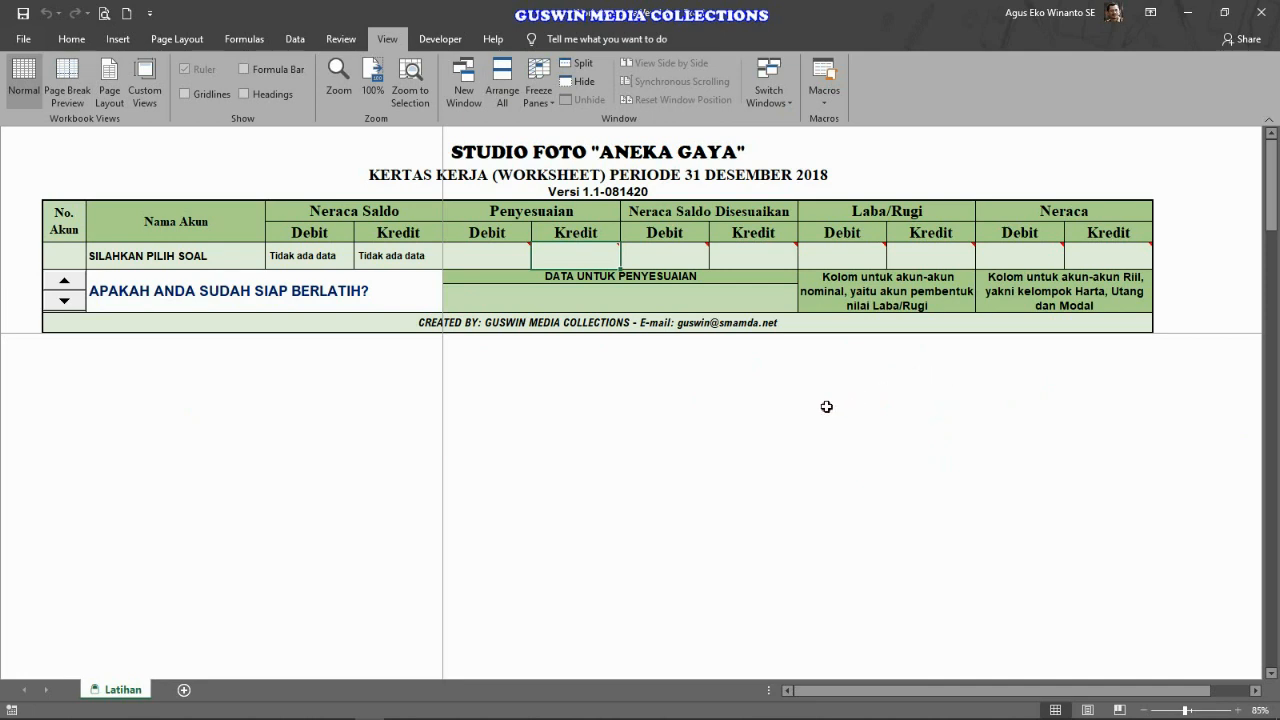
{"action": "left_click", "coordinate": [764, 437]}
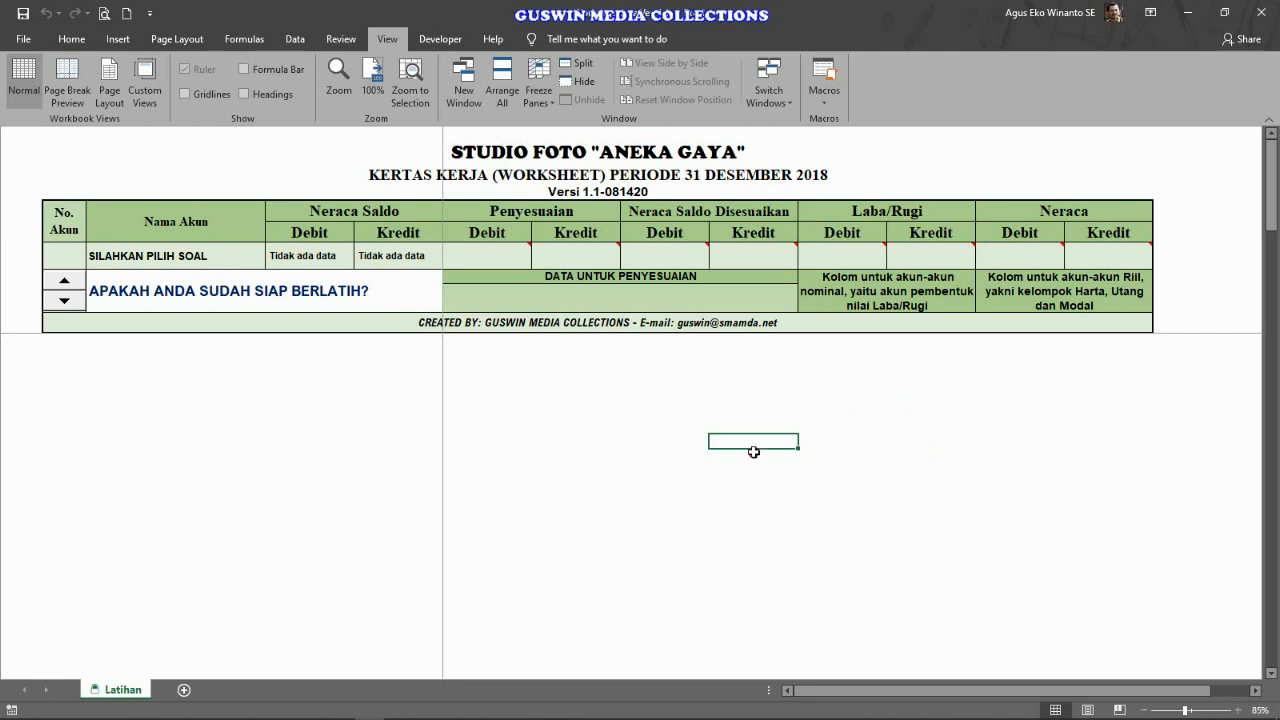
{"action": "left_click", "coordinate": [563, 453]}
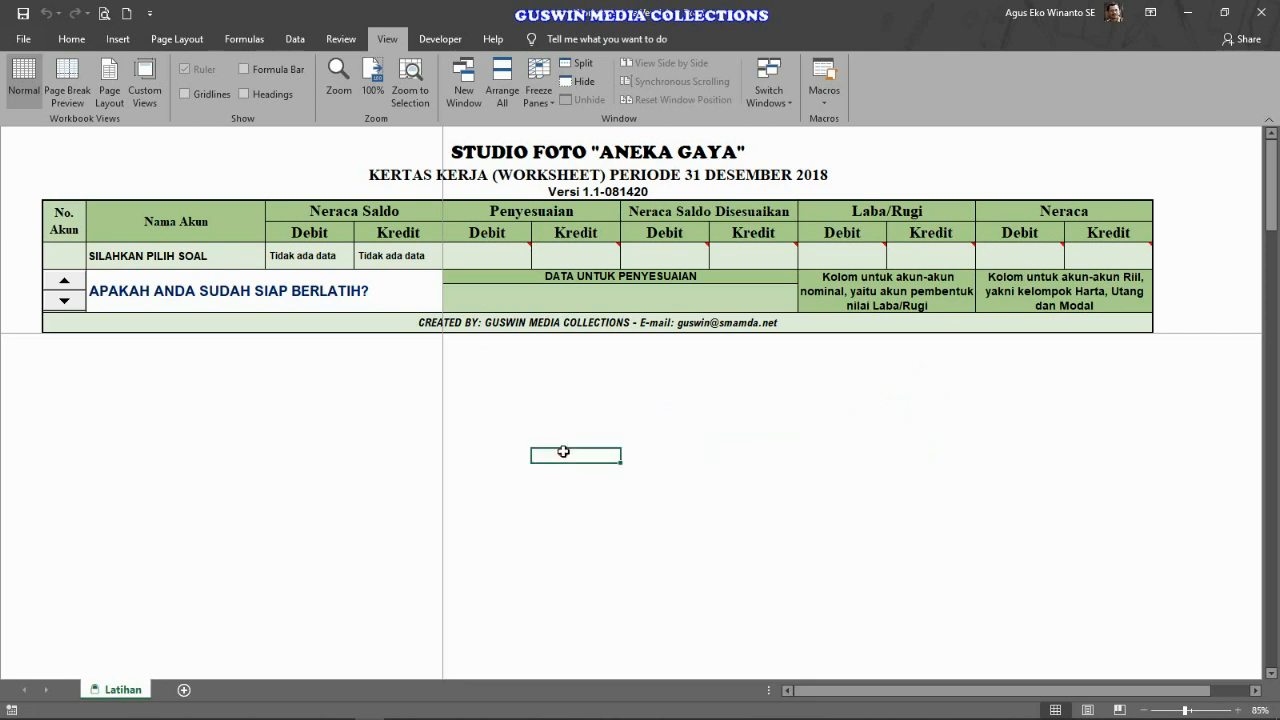